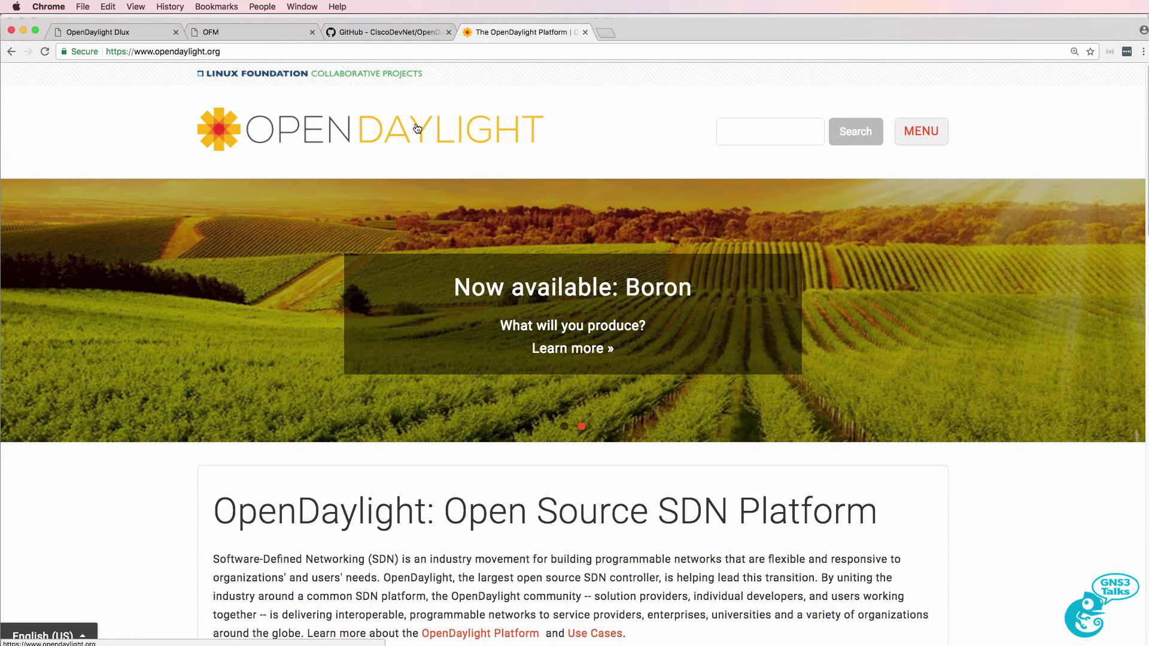
Switch Chrome to the CiscoDevNet/OpenDaylight-Openflow-App GitHub repository tab
left_click(408, 34)
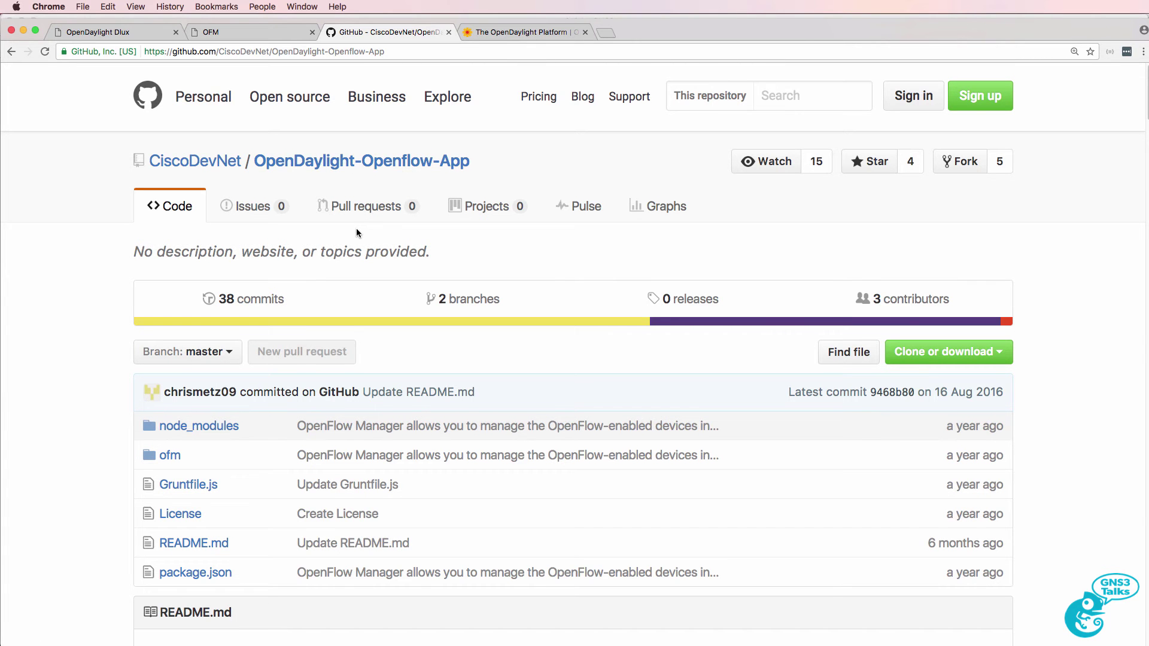
Scroll down and back up through the OpenDaylight-Openflow-App repository page
scroll(357, 232, "down", 2)
scroll(355, 233, "up", 2)
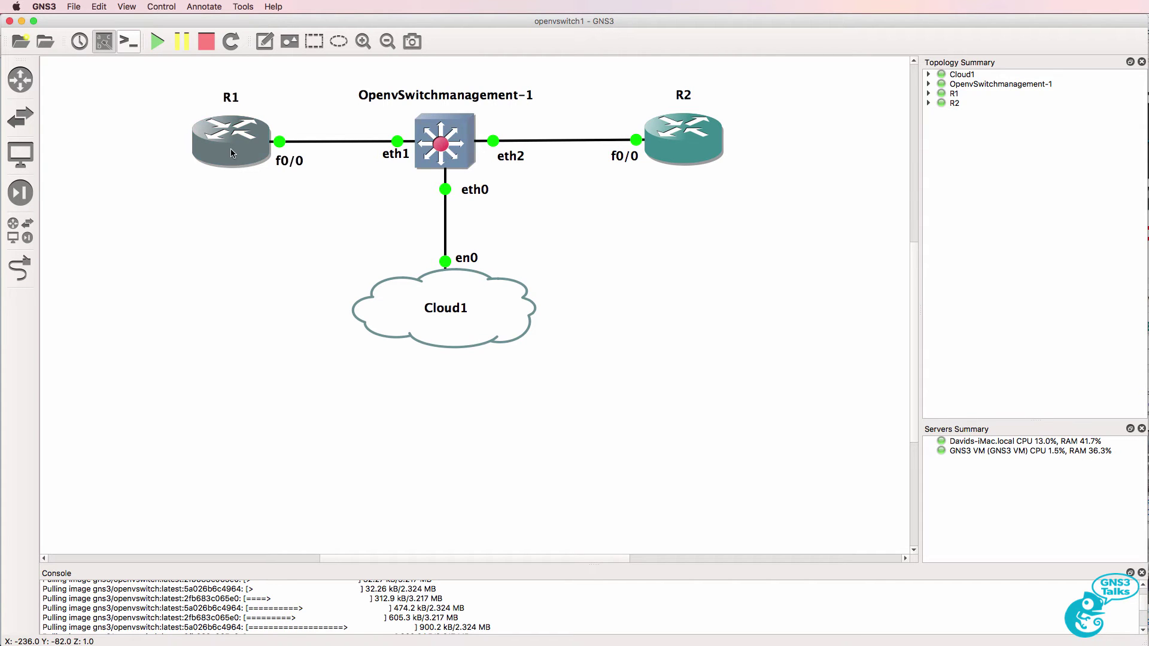
mouse_move(231, 153)
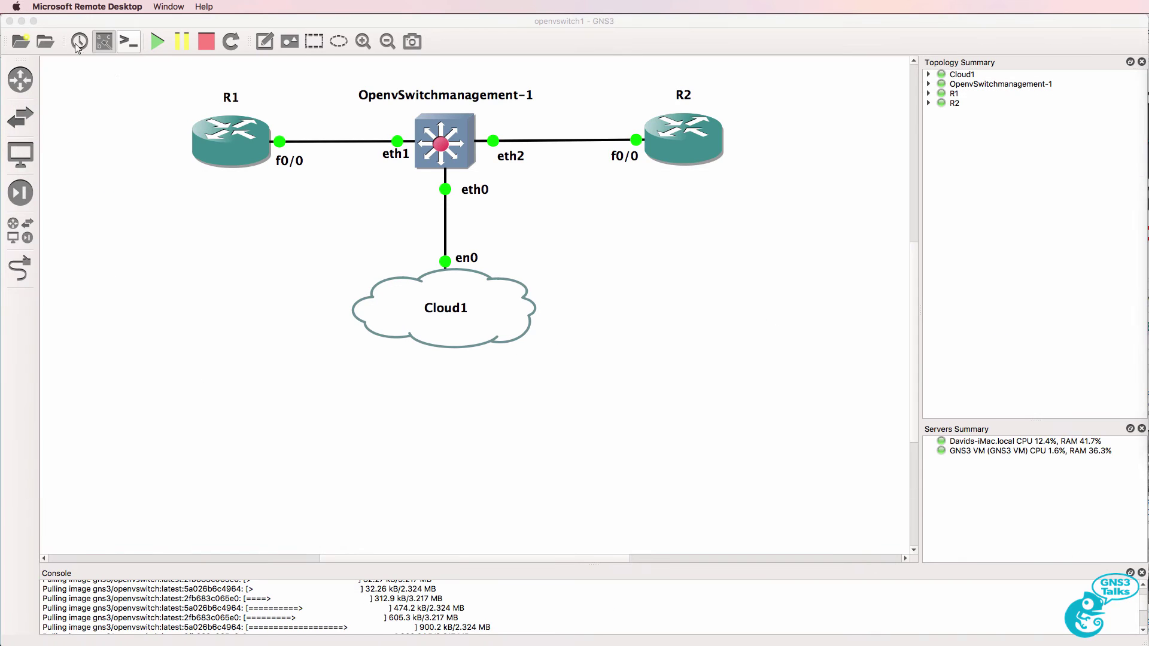
left_click(44, 6)
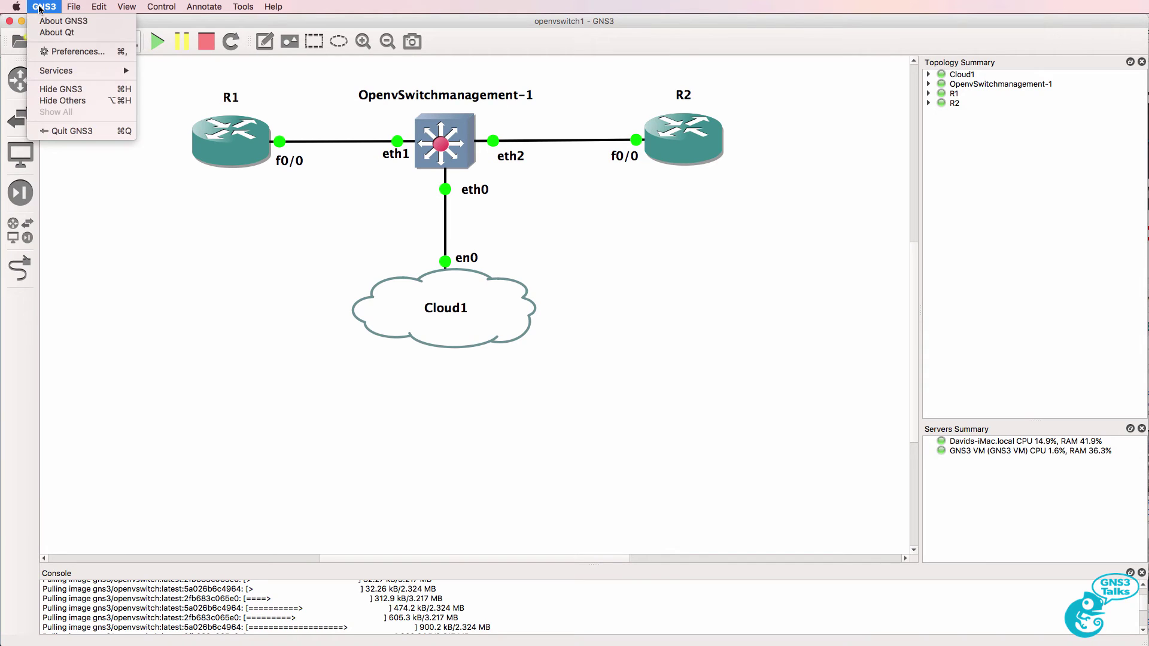
left_click(57, 24)
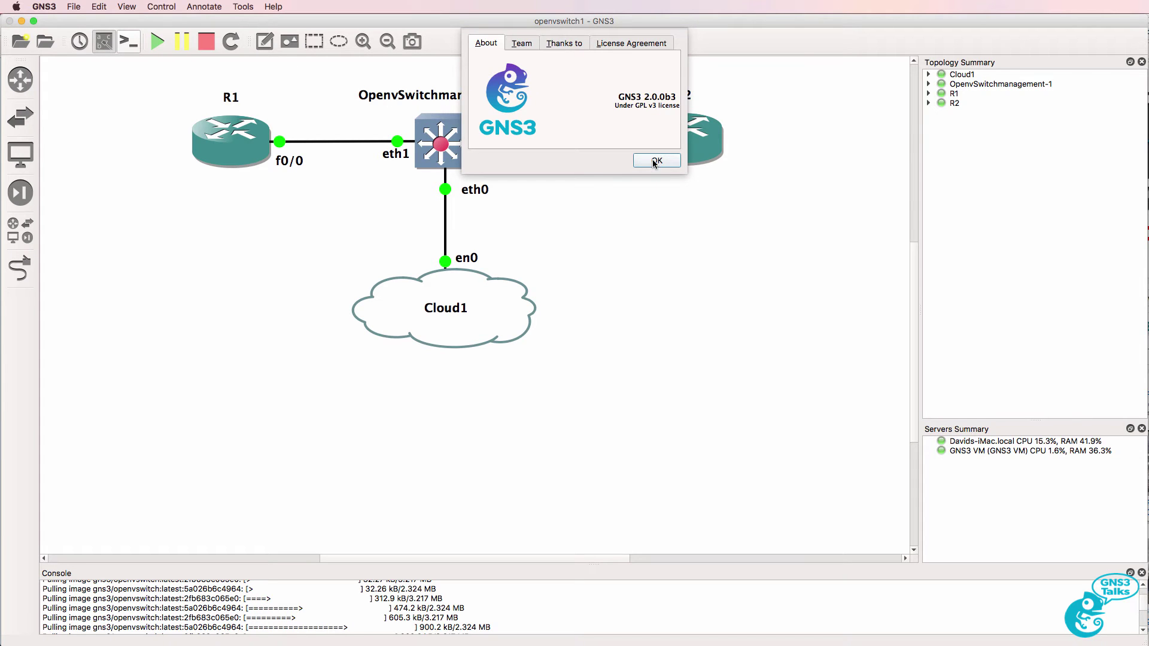
left_click(654, 161)
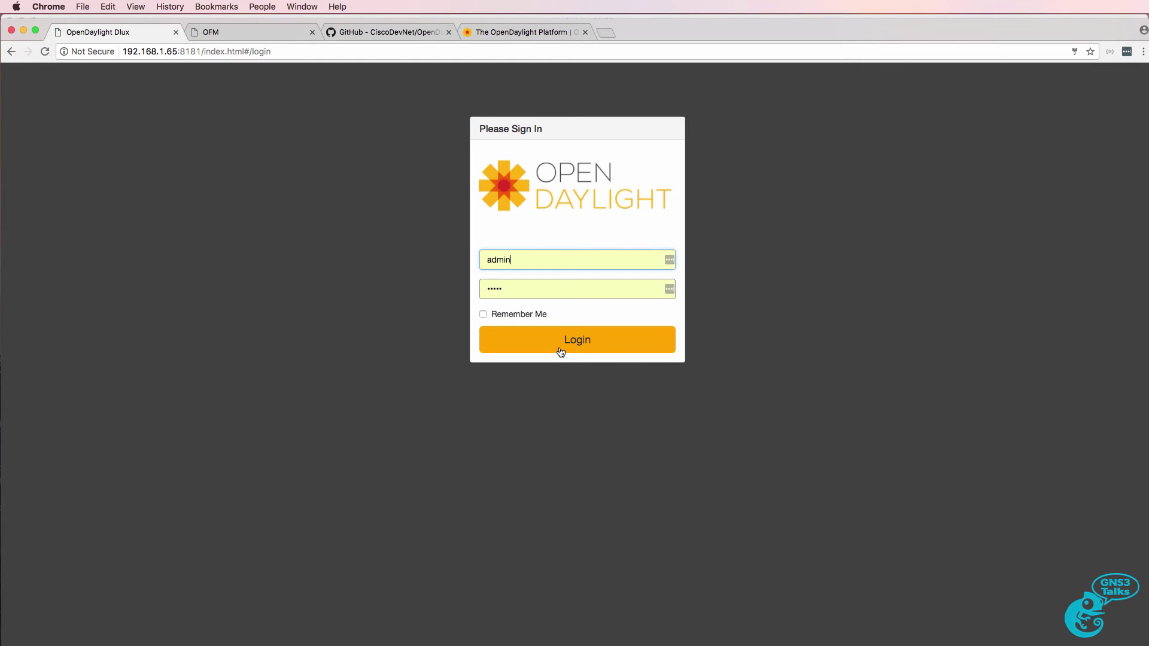
Sign in to DLUX as admin, then check OpenFlow Manager and return to the GitHub page
left_click(561, 349)
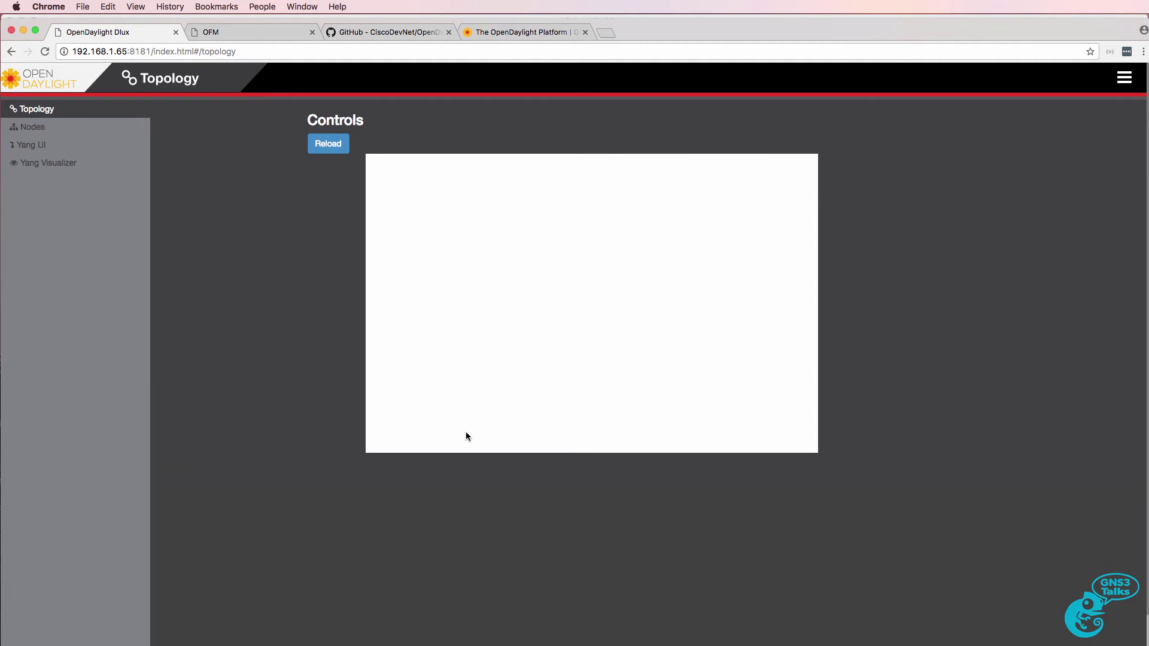
left_click(266, 35)
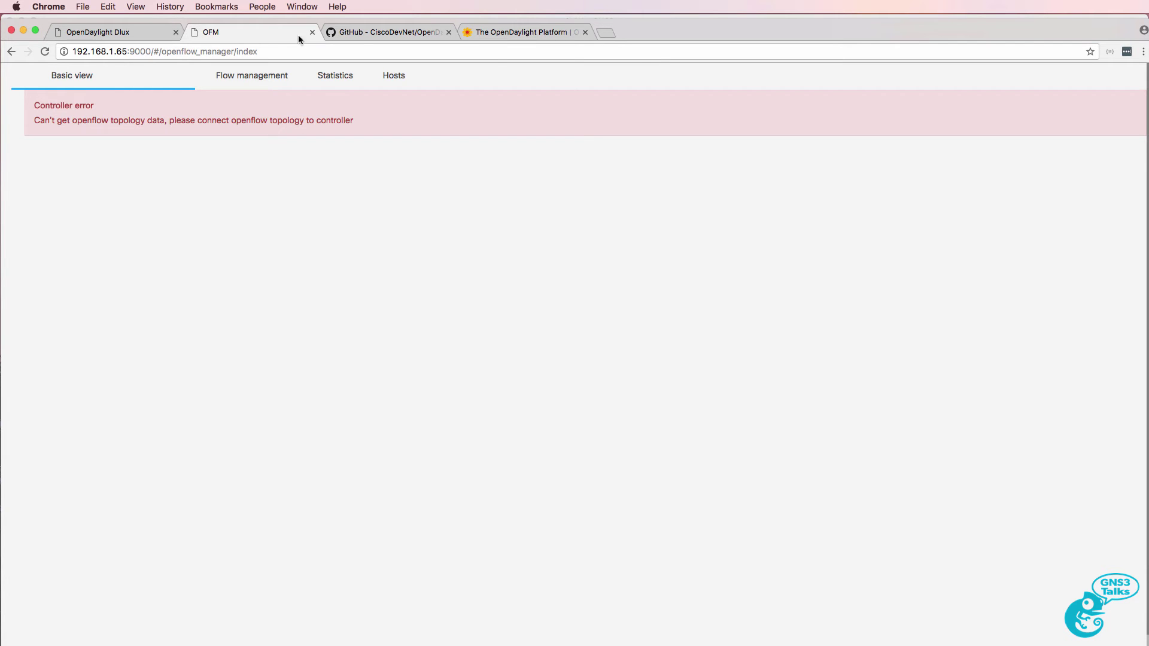
left_click(361, 34)
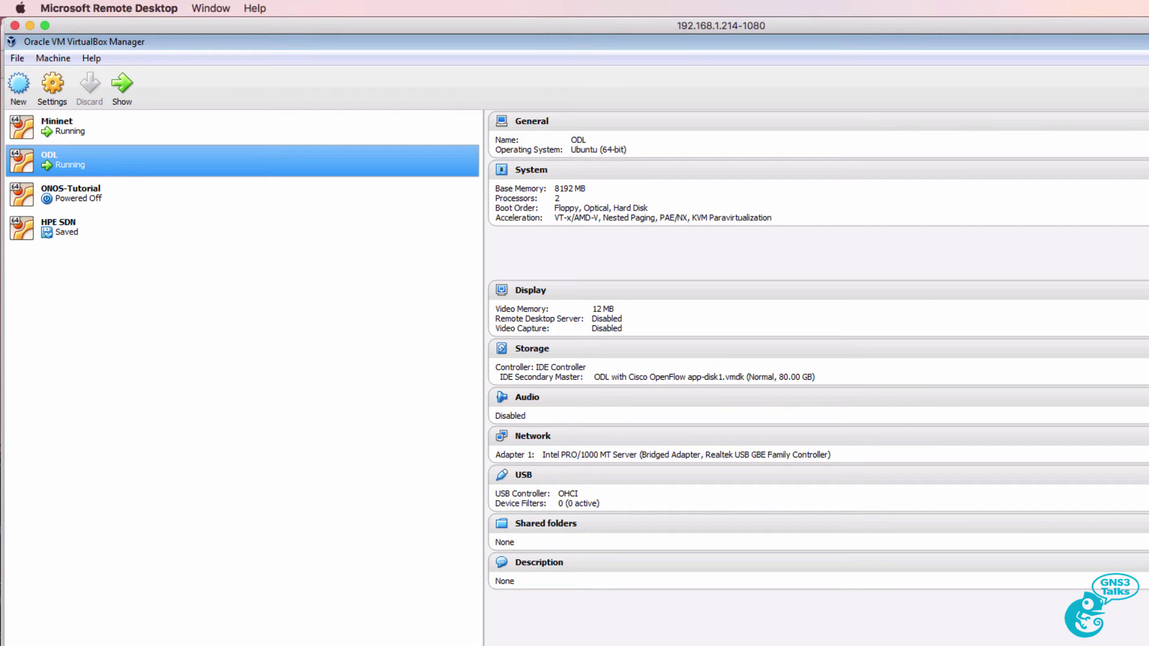
Bring up the ODL and Mininet consoles side by side and stop Mininet with exit
key("Return")
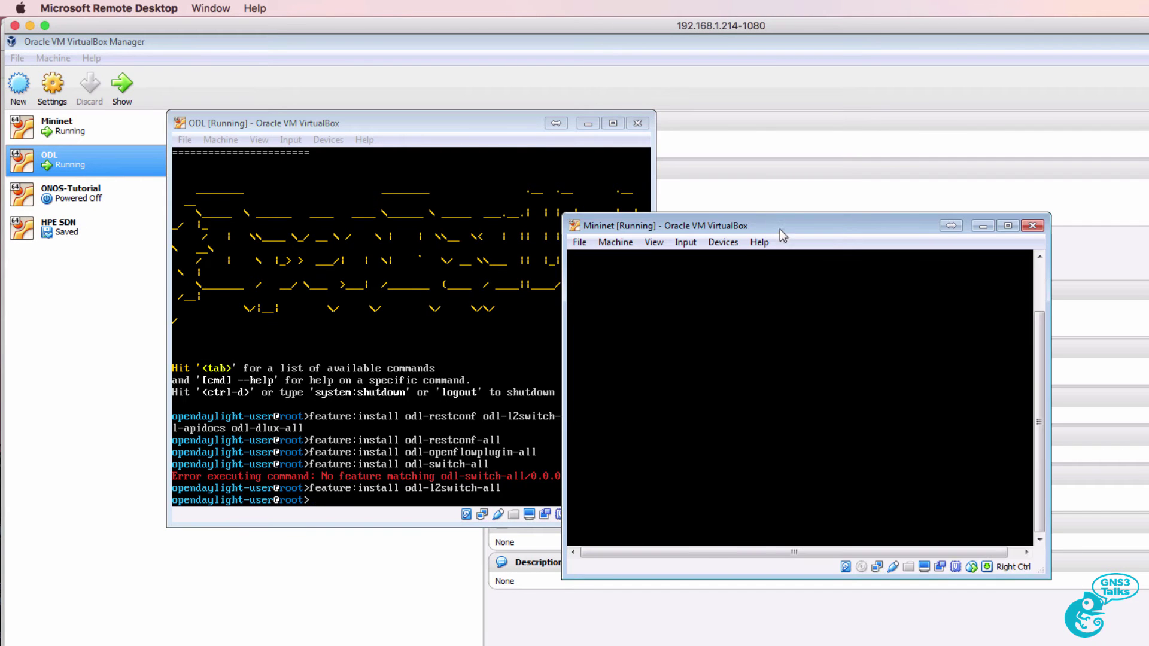
left_click_drag(834, 223, 1013, 135)
type("ex")
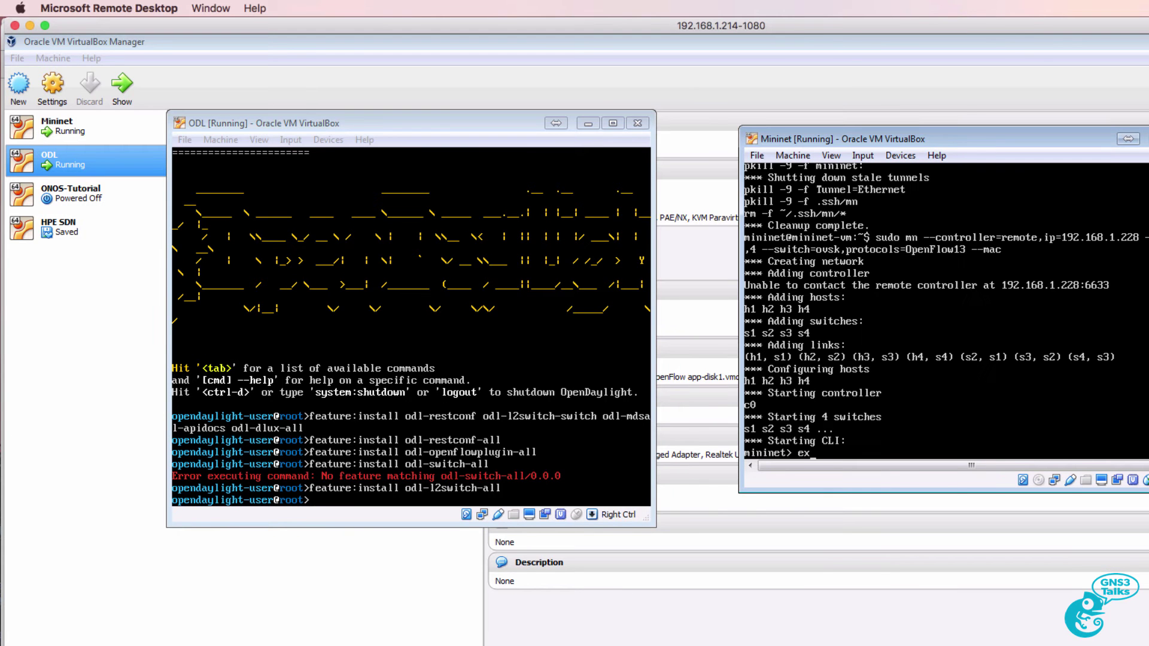
type("it")
key("Return")
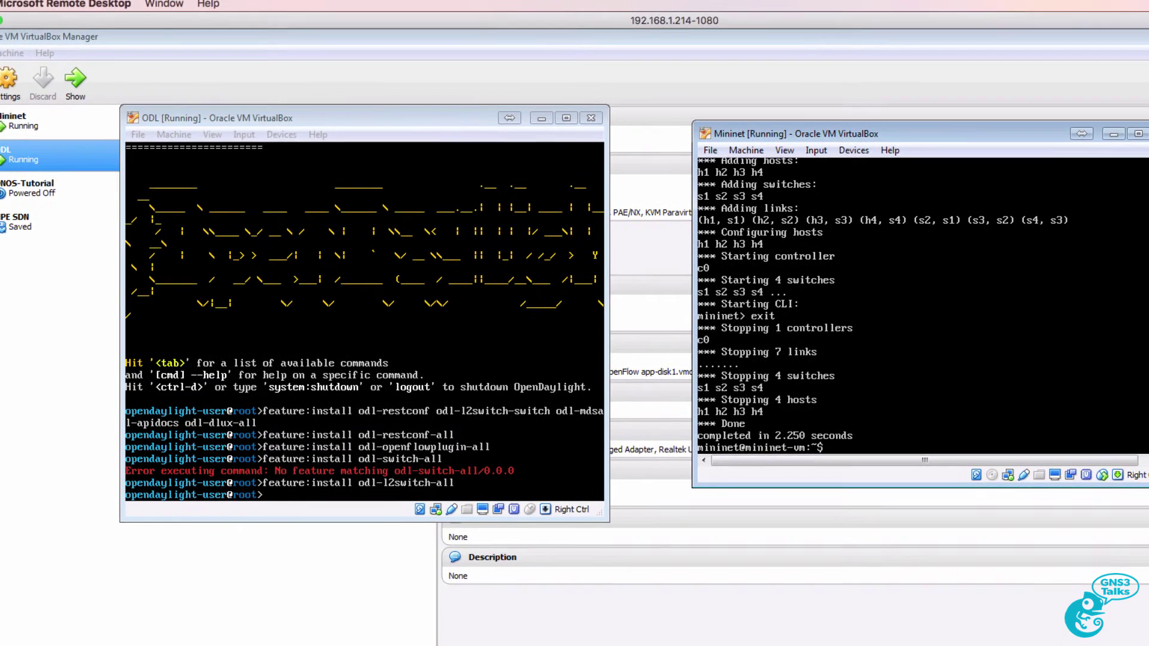
Relaunch Mininet's linear topology with controller ip 192.168.1.65 and run pingall
key("Up")
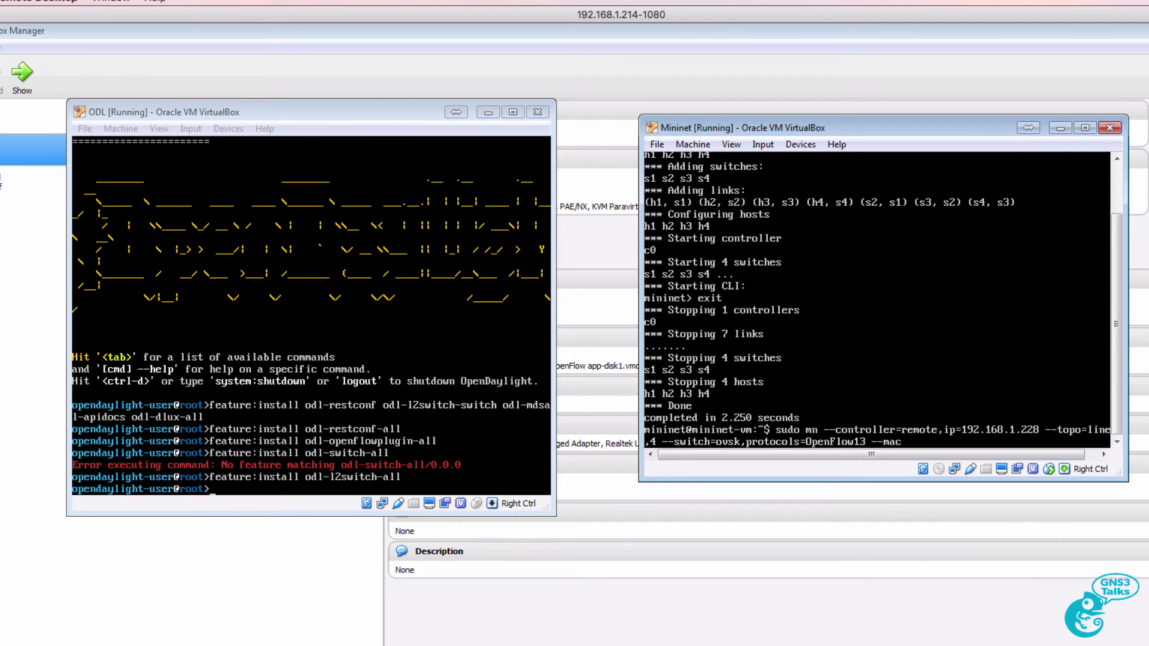
key("BackSpace")
key("BackSpace")
key("BackSpace")
type("65")
key("Return")
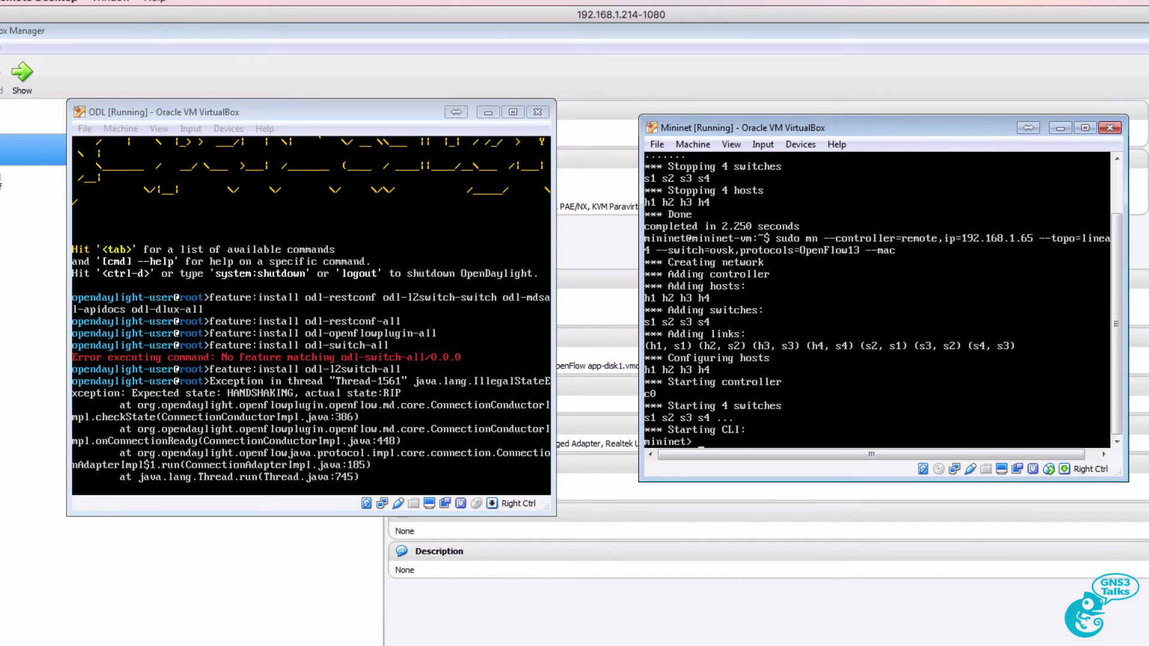
type("pingall")
key("Return")
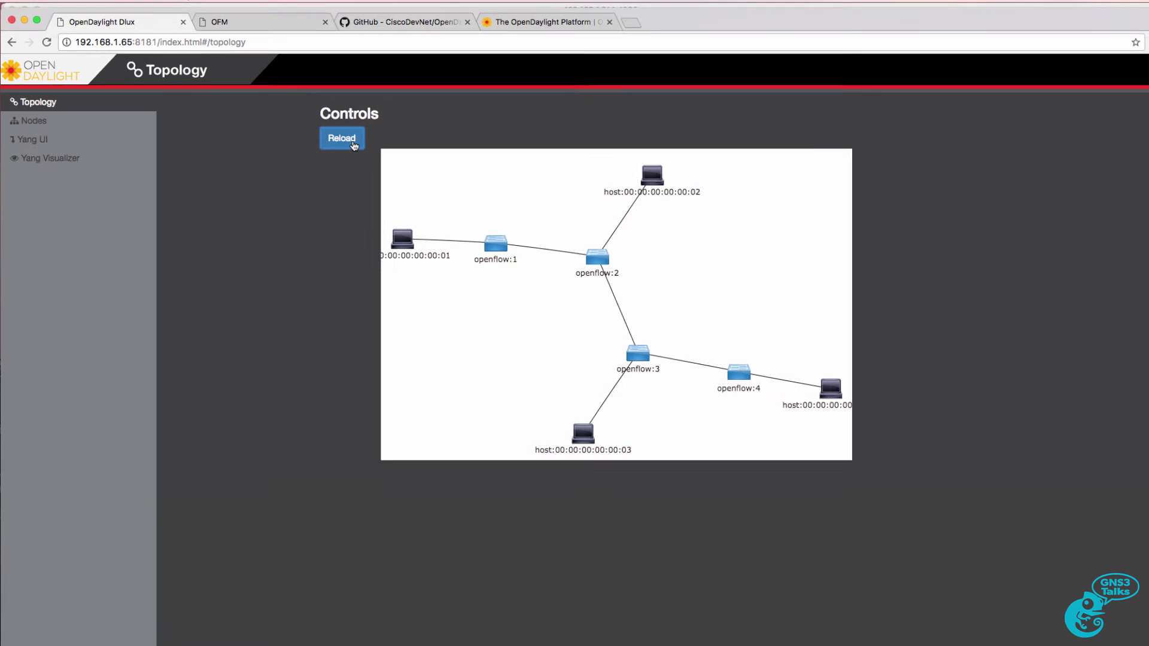
Reload the DLUX topology, then drag openflow:3 and host:00:00:00:00:00:04 to tidy the graph
left_click(354, 144)
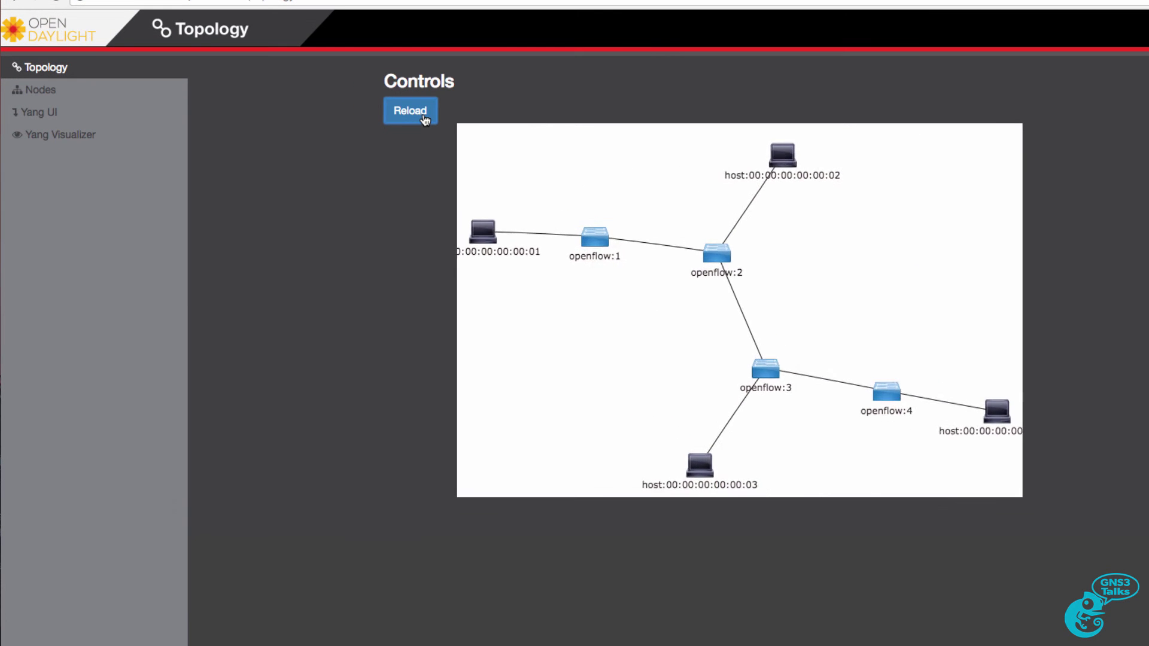
left_click(411, 112)
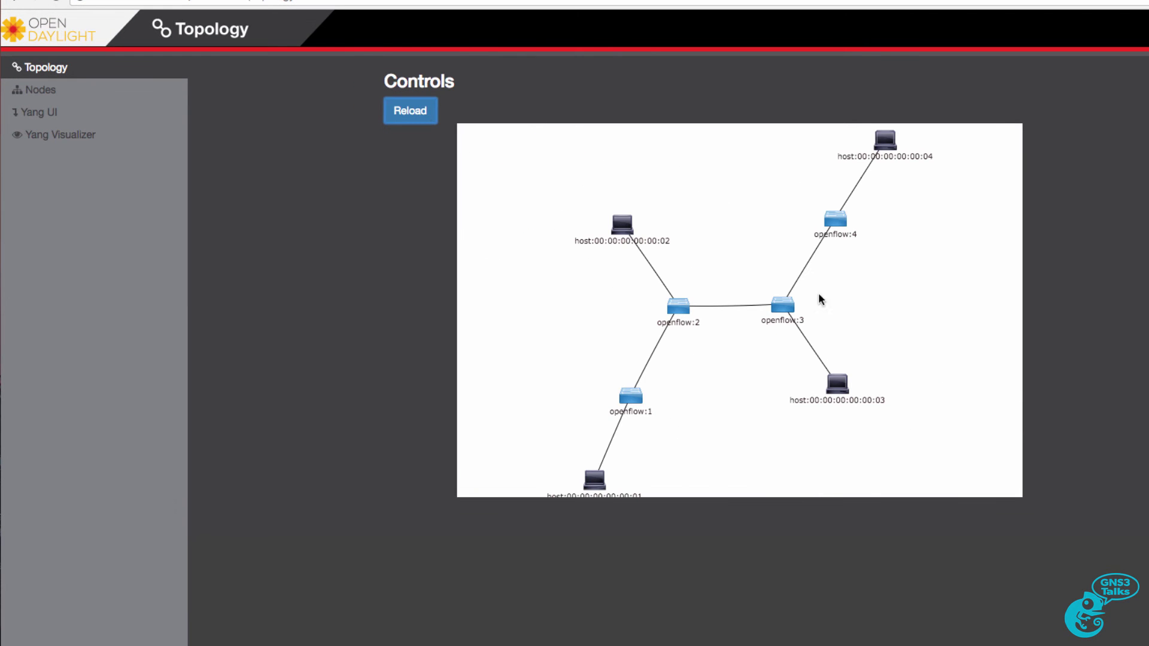
left_click_drag(780, 311, 765, 254)
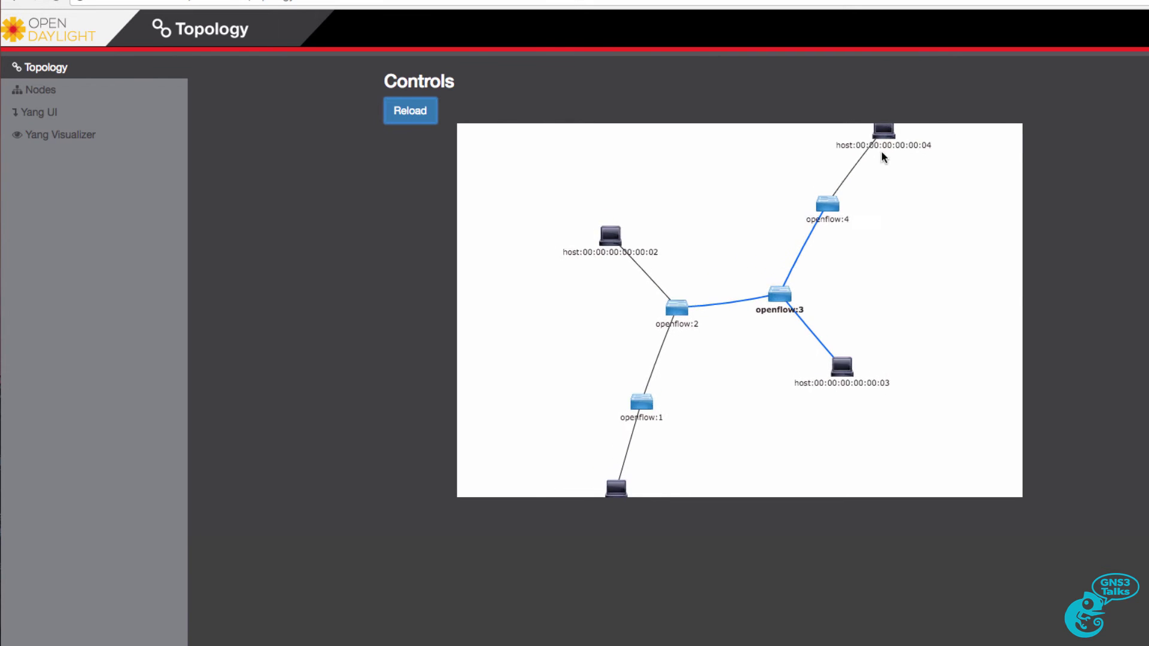
mouse_move(884, 146)
left_mouse_down()
mouse_move(949, 185)
mouse_move(884, 106)
mouse_move(893, 158)
left_mouse_up()
scroll(704, 268, "down", 2)
scroll(704, 268, "up", 3)
scroll(704, 268, "down", 2)
scroll(704, 268, "up", 1)
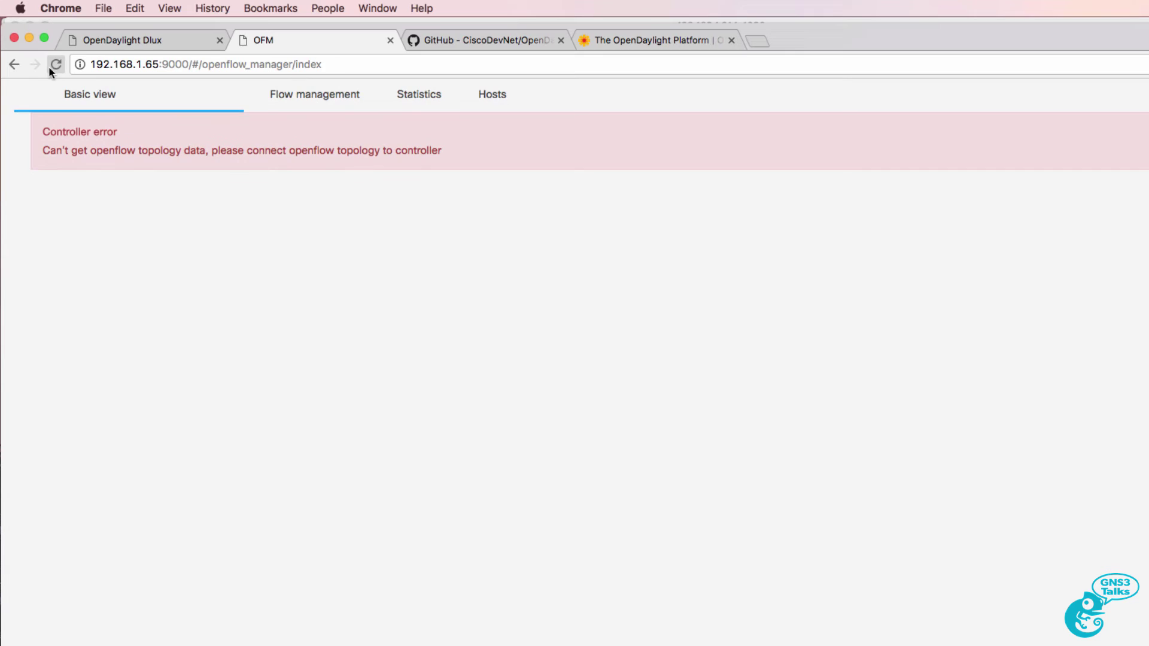
Reload OpenFlow Manager with Show host devices ticked, centre openflow:3, and open Flow management
left_click(50, 66)
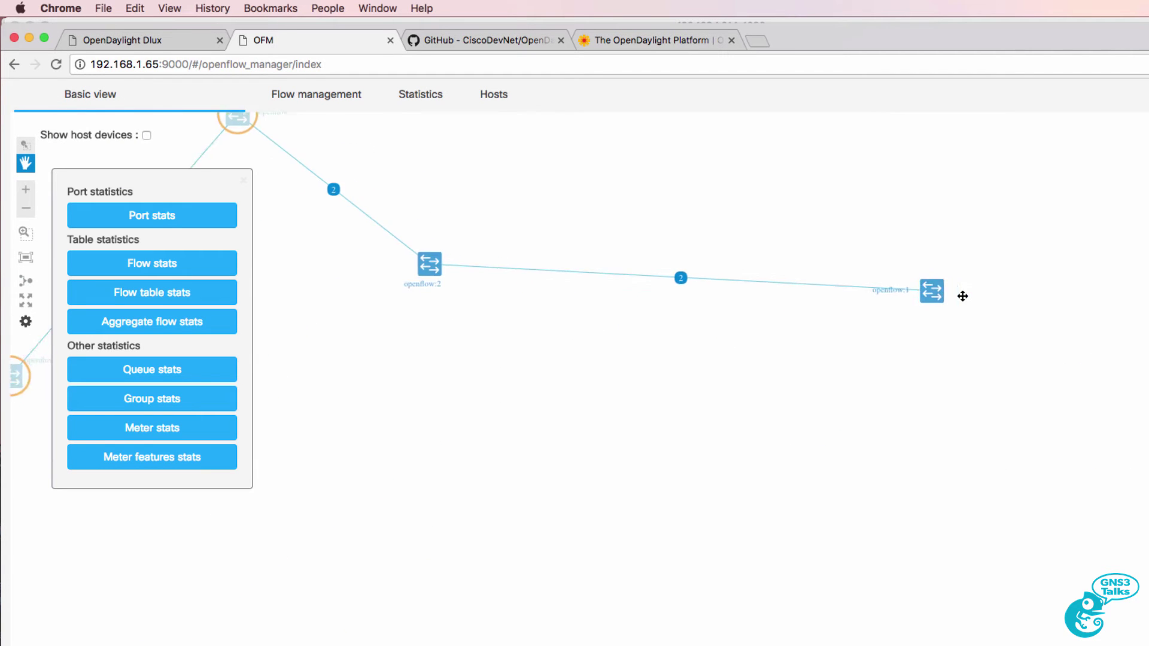
left_click(147, 137)
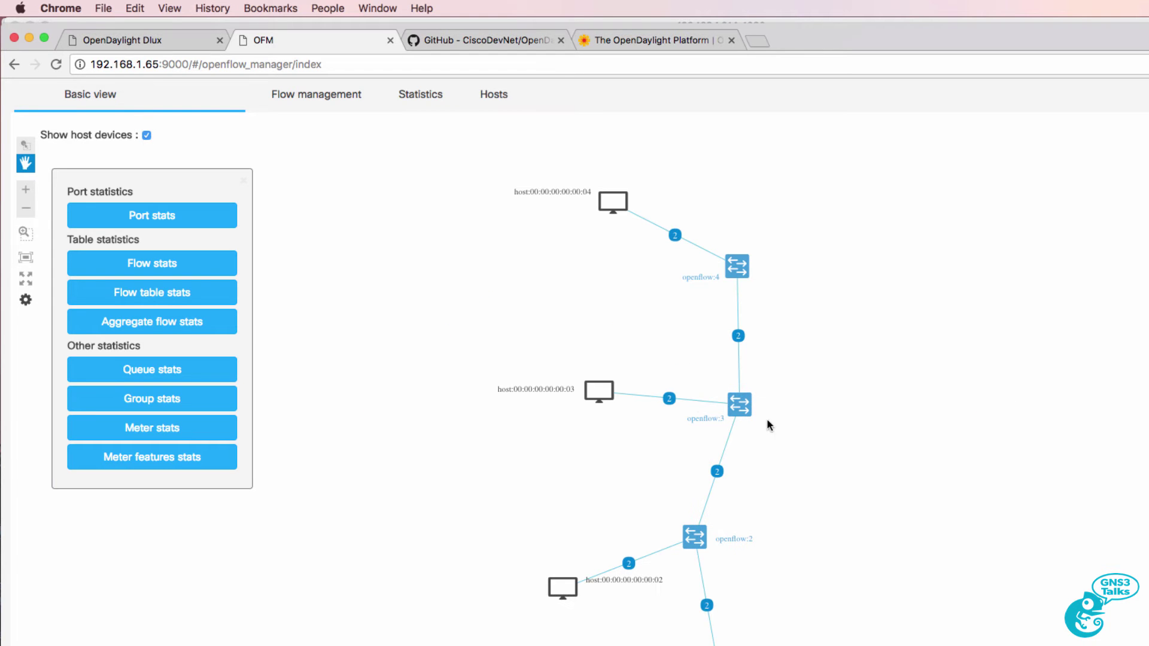
scroll(671, 391, "up", 5)
left_click_drag(878, 440, 659, 323)
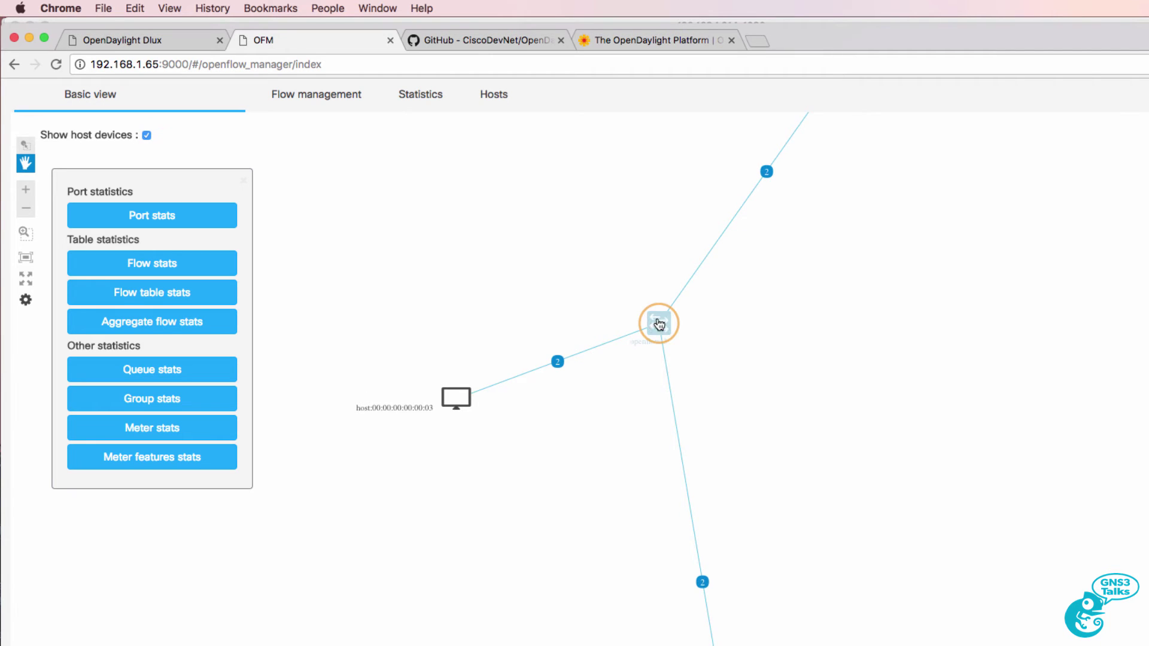
left_click(324, 94)
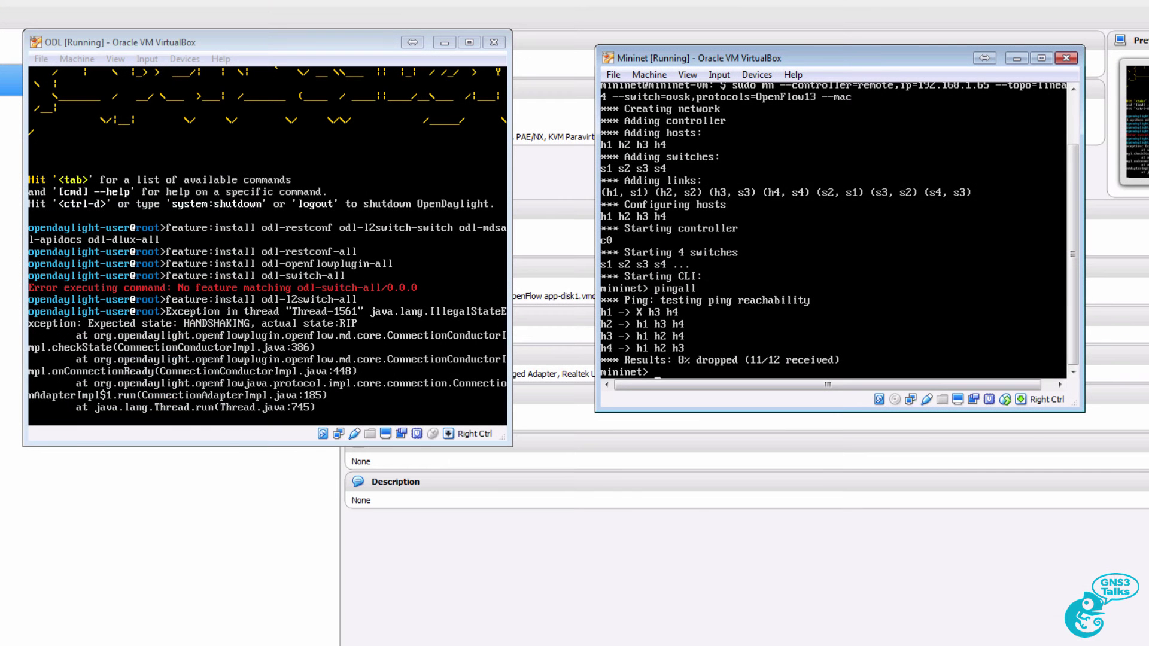
Exit Mininet, reload the DLUX topology, and reload OpenFlow Manager to show its controller error
type("exit")
key("Return")
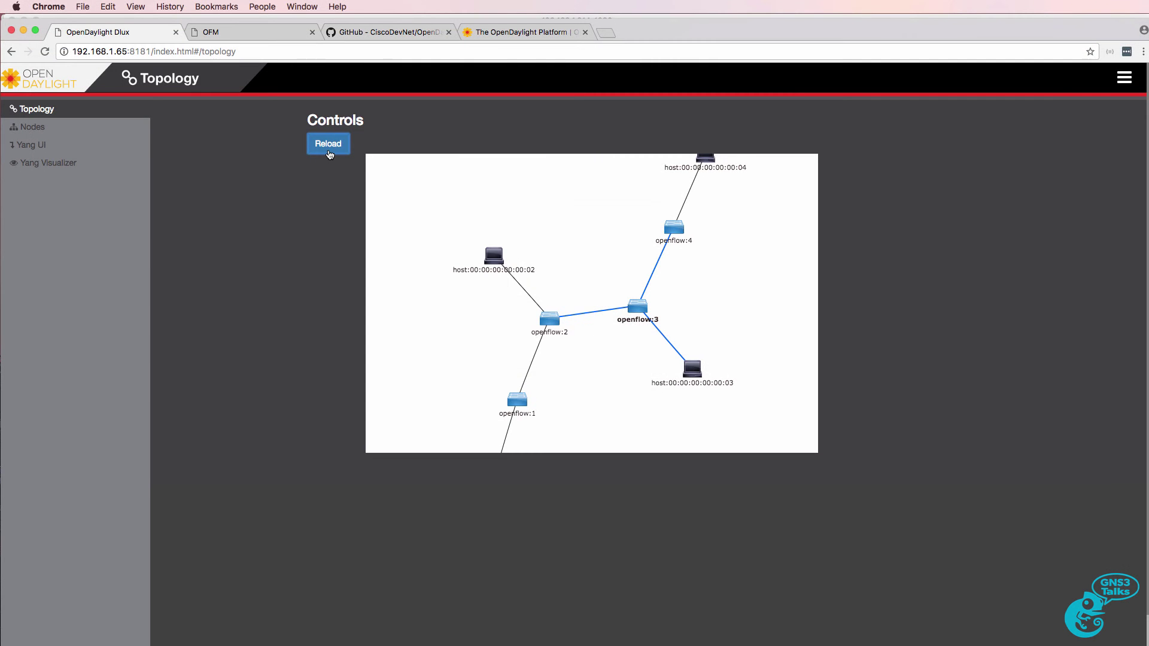
left_click(328, 145)
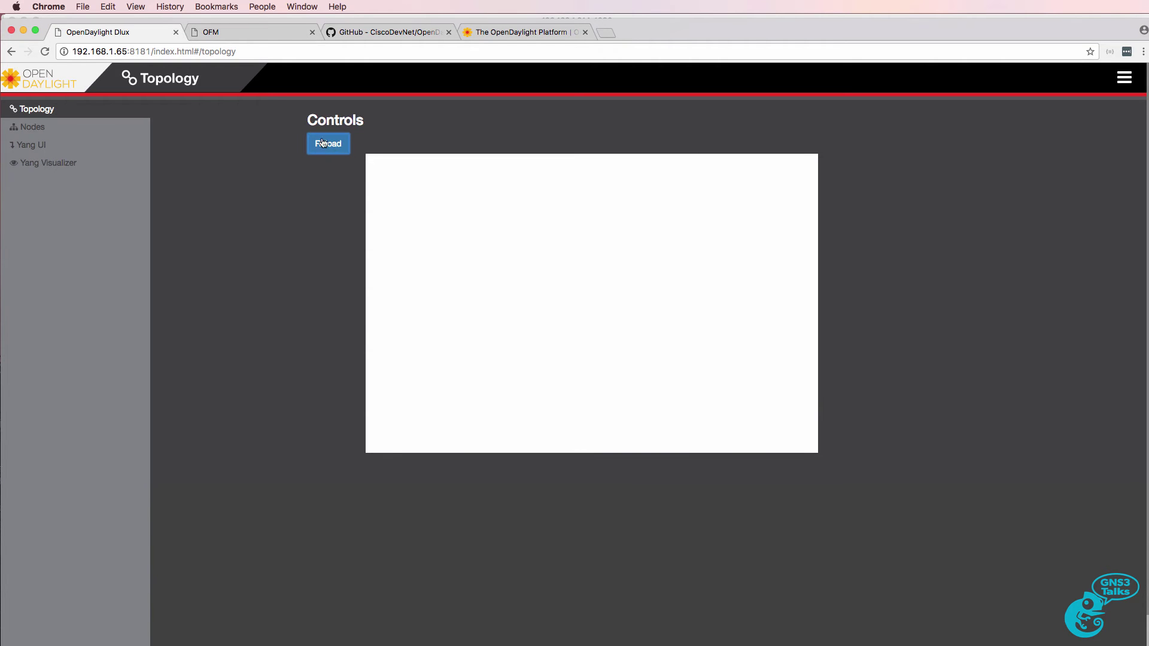
left_click(254, 30)
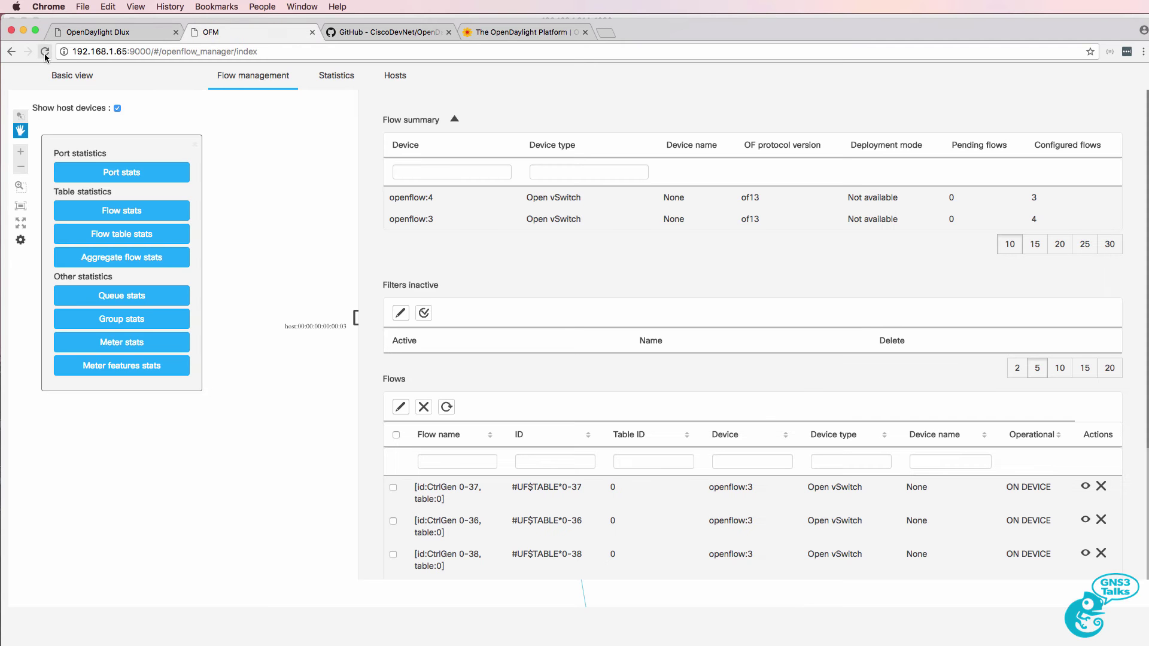
left_click(45, 52)
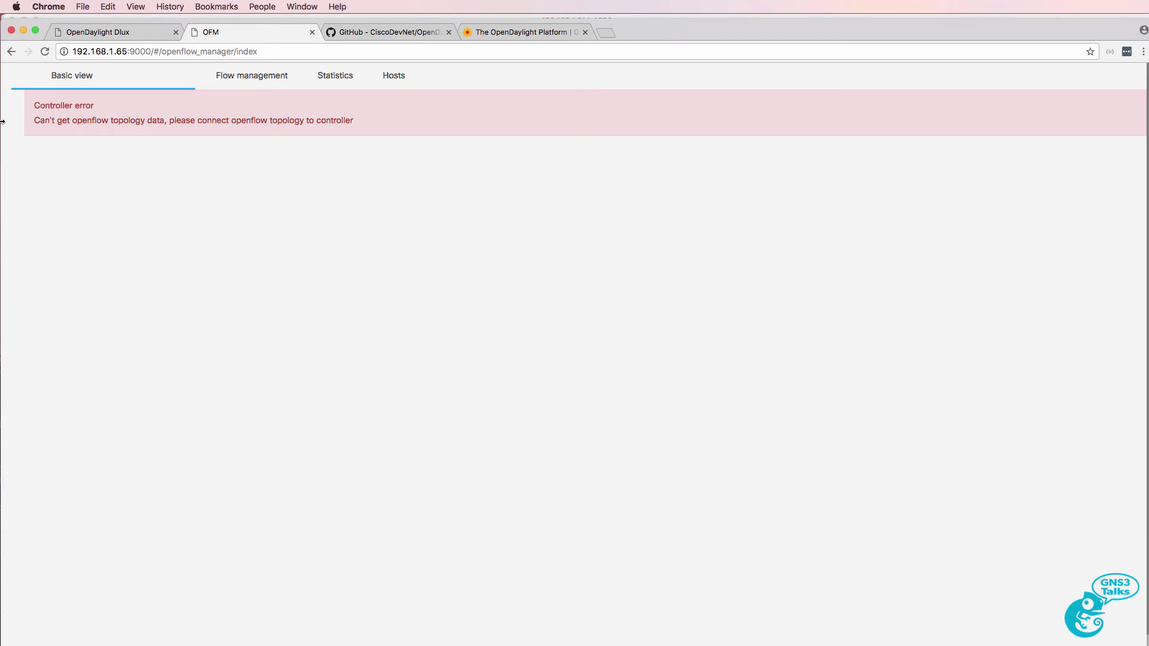
left_click_drag(142, 123, 347, 136)
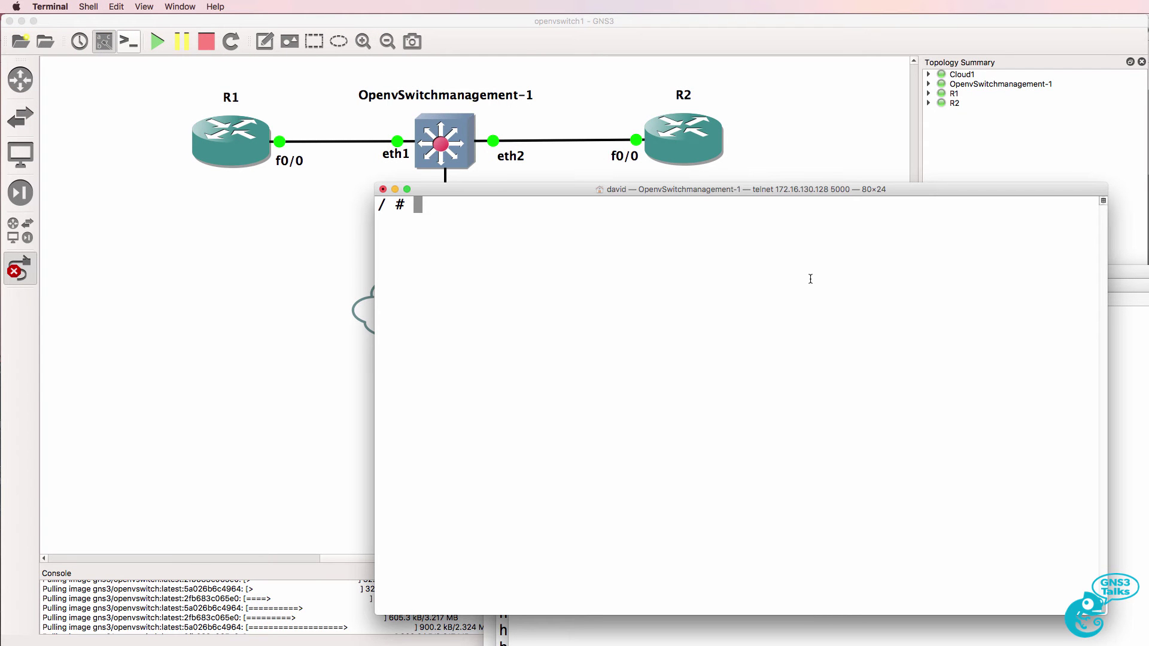
Ping the controller at 192.168.1.65 to confirm it replies
type("ping 192.168.1.65")
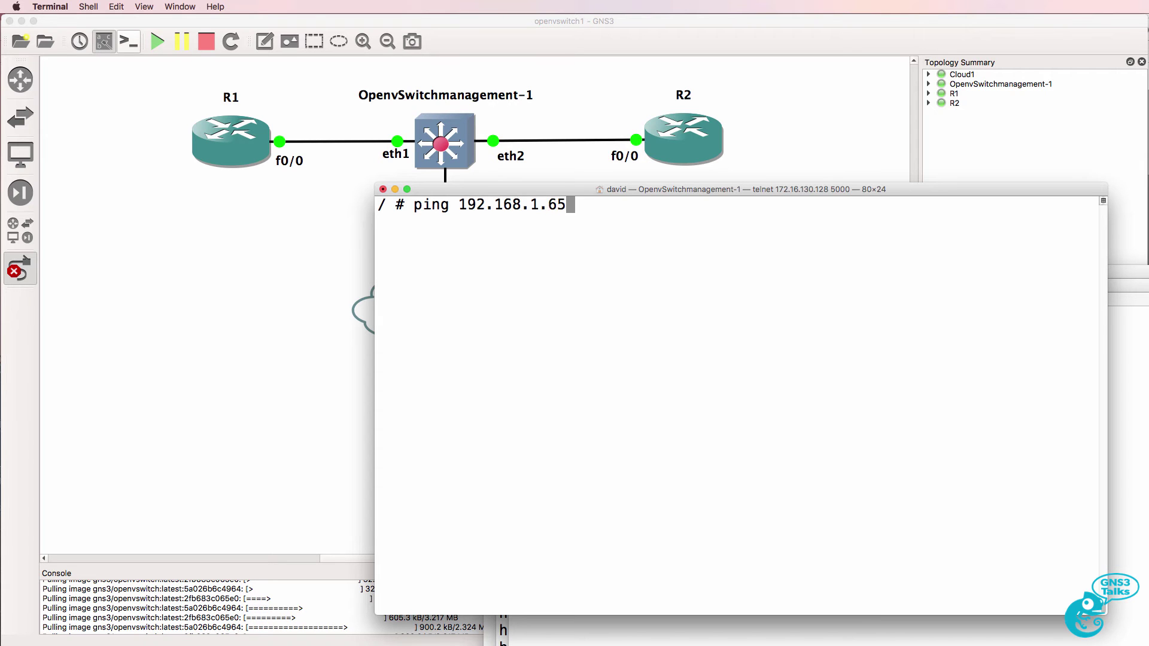
key("Return")
key("ctrl+c")
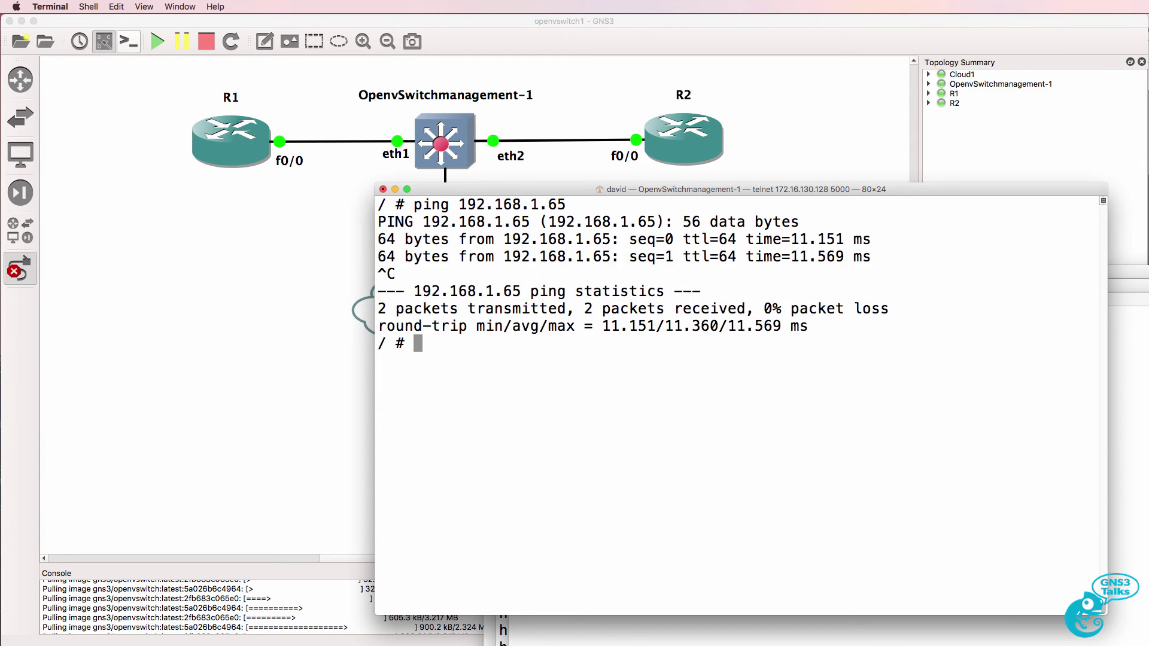
key("Up")
key("Down")
Paste and edit the command to run 'ovs-vsctl set-controller br0 tcp:192.168.1.65:6633'
right_click(667, 351)
left_click(688, 371)
left_click_drag(413, 345, 847, 343)
key("Left")
key("Left")
key("Left")
key("Left")
key("Left")
key("Left")
key("Left")
key("Left")
key("Left")
key("Left")
key("Left")
key("Left")
key("Left")
key("Left")
key("Left")
key("Left")
key("Left")
key("Left")
key("Left")
key("Left")
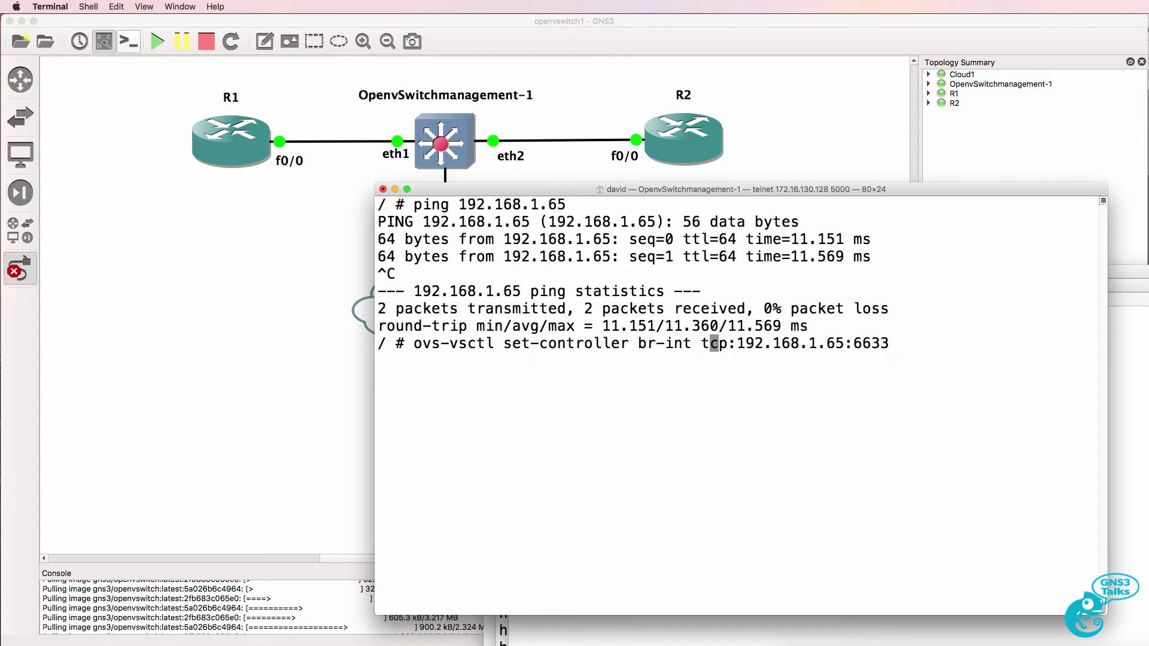
key("BackSpace")
key("BackSpace")
key("BackSpace")
key("BackSpace")
type("0")
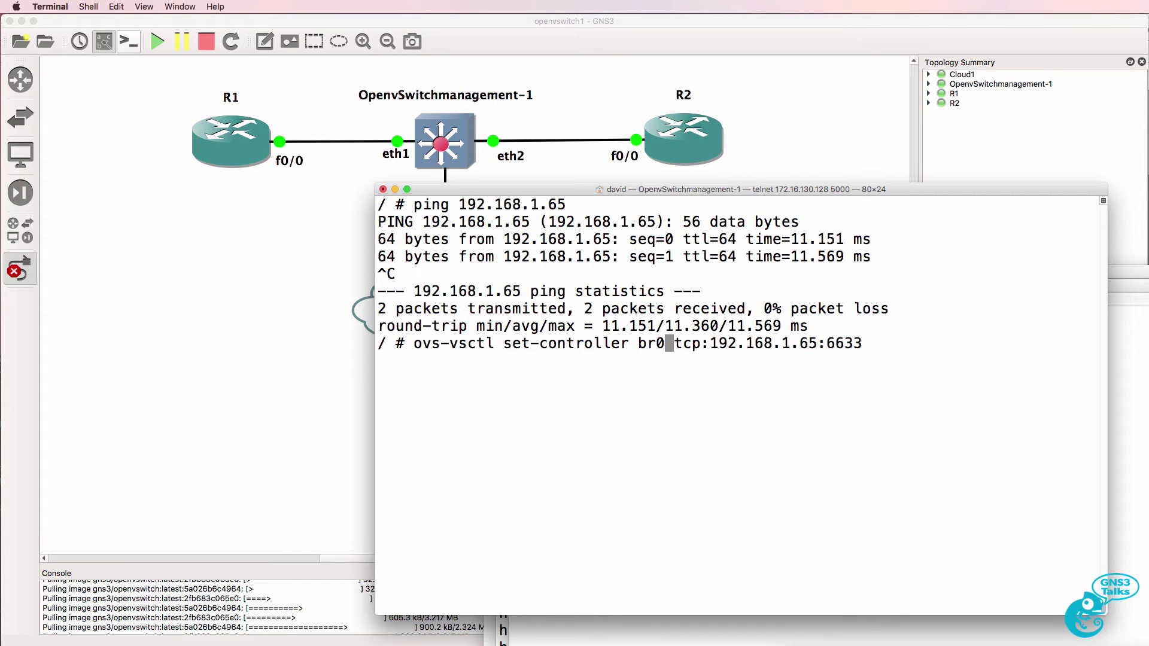
left_click_drag(638, 343, 662, 345)
left_click_drag(415, 340, 630, 342)
left_click_drag(710, 340, 866, 341)
key("Right")
key("Right")
key("Right")
key("Right")
key("Right")
key("Right")
key("Right")
key("Right")
key("Right")
key("Right")
key("Right")
key("Right")
key("Right")
key("Right")
key("Right")
key("Right")
key("Right")
key("Right")
key("Right")
key("Right")
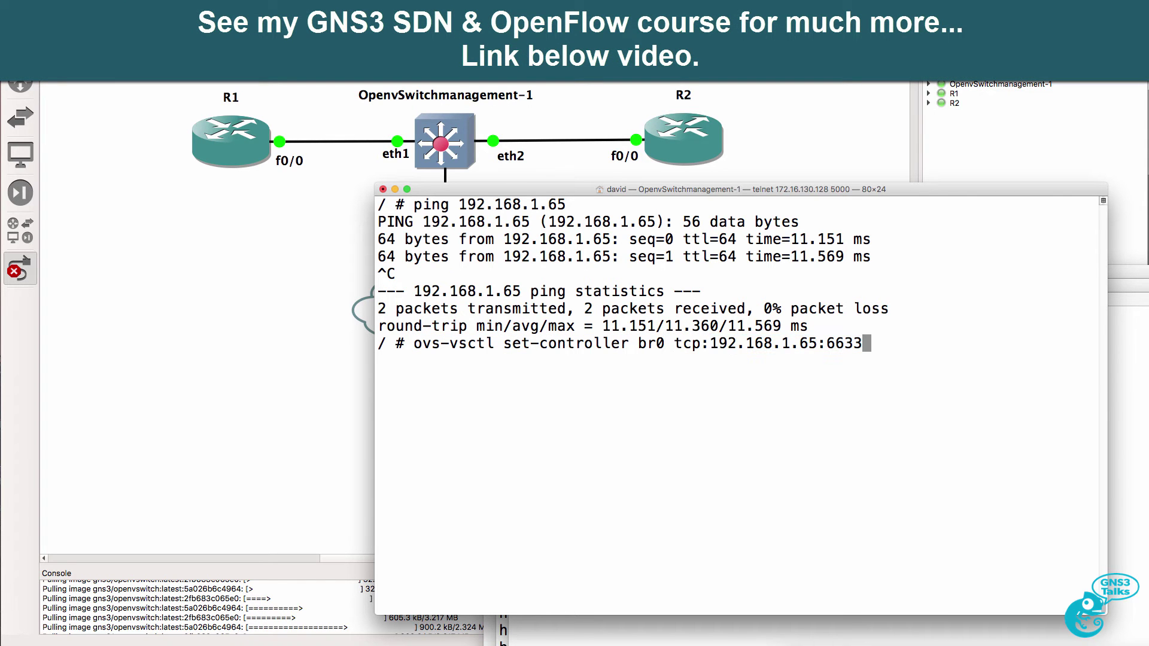
key("Return")
Run 'ovs-vsctl show' and confirm br0's controller tcp:192.168.1.65:6633 is_connected: true
type("ovs-v")
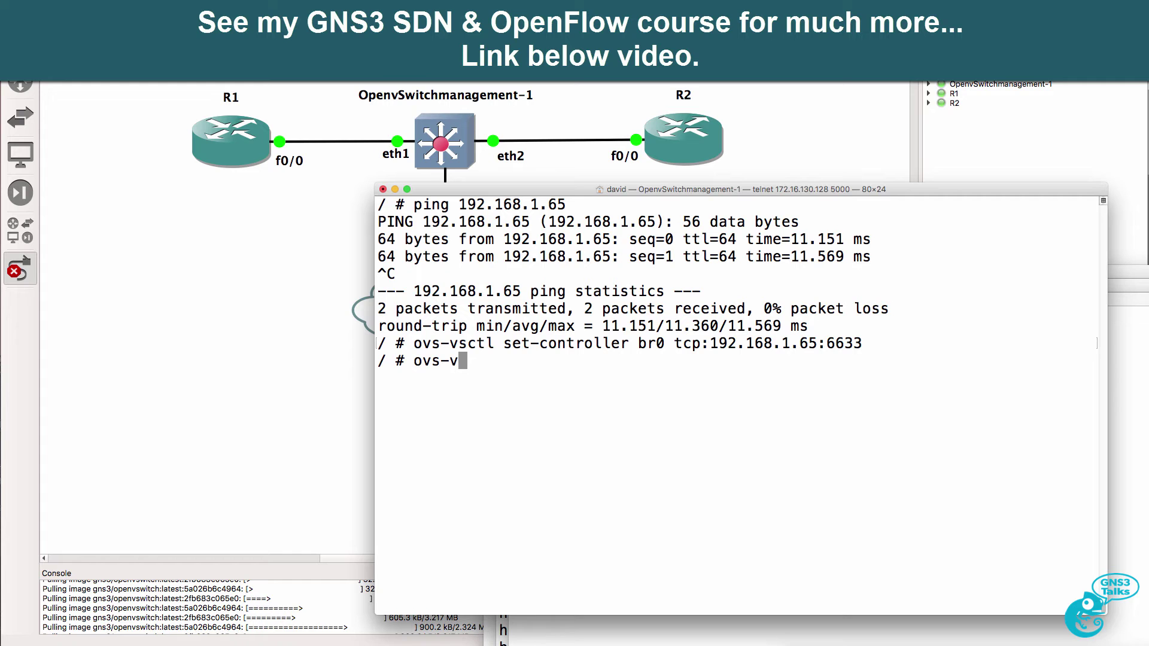
type("sctl show")
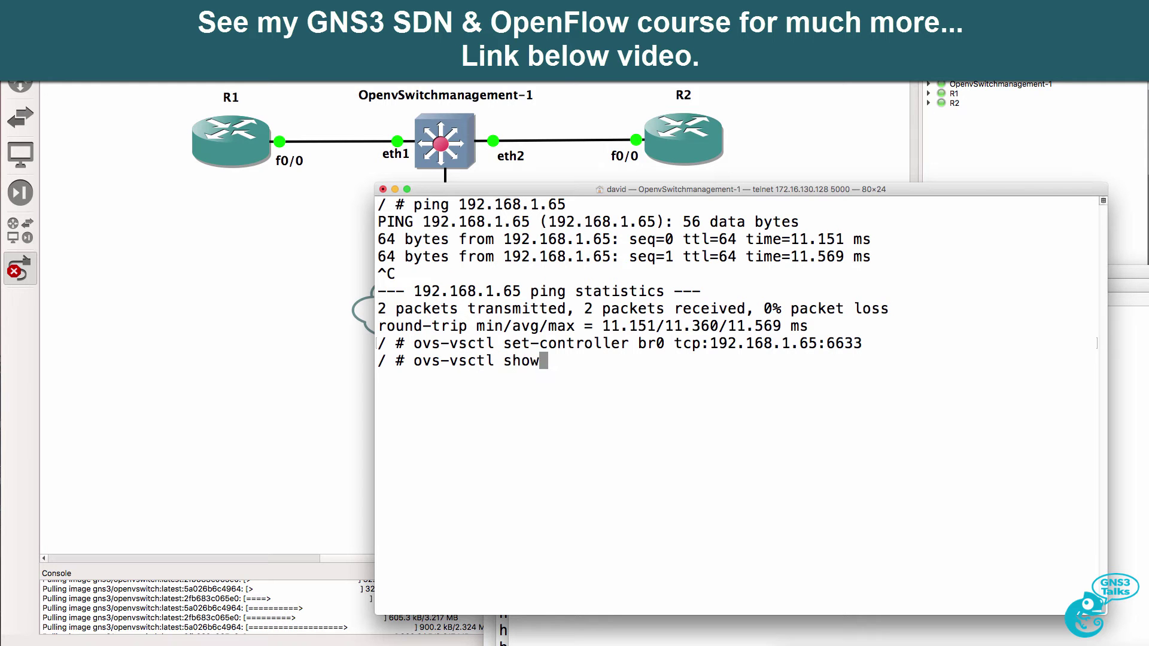
key("Return")
scroll(890, 338, "up", 10)
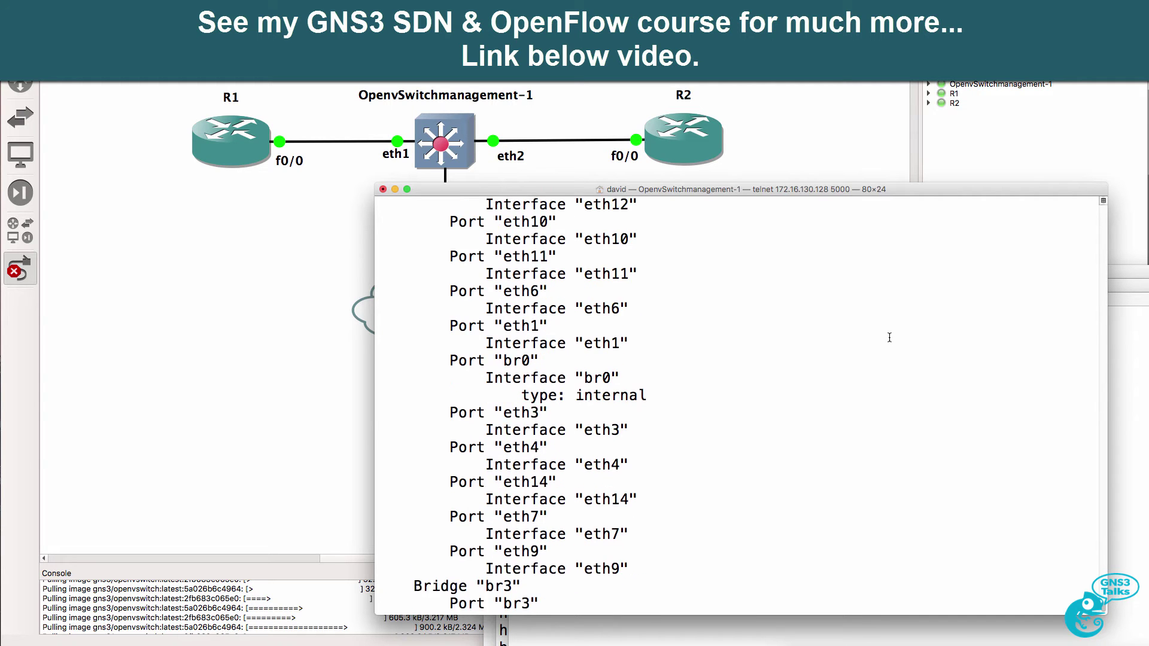
scroll(890, 338, "up", 4)
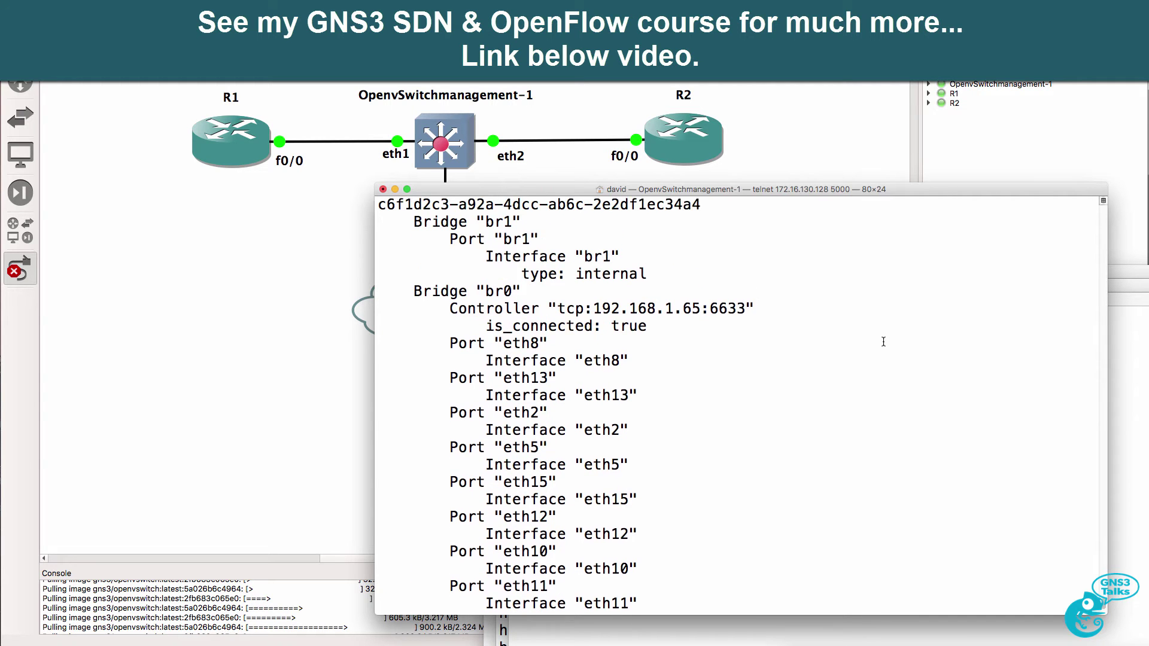
left_click_drag(404, 311, 1130, 336)
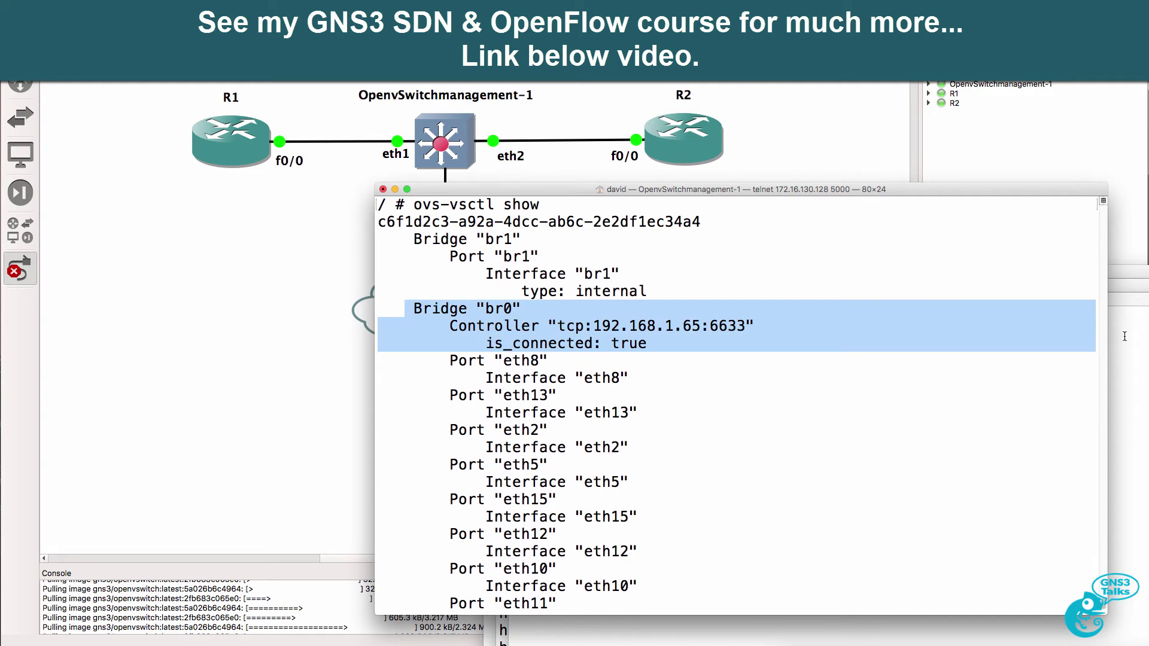
left_click(683, 352)
left_click_drag(477, 341, 688, 348)
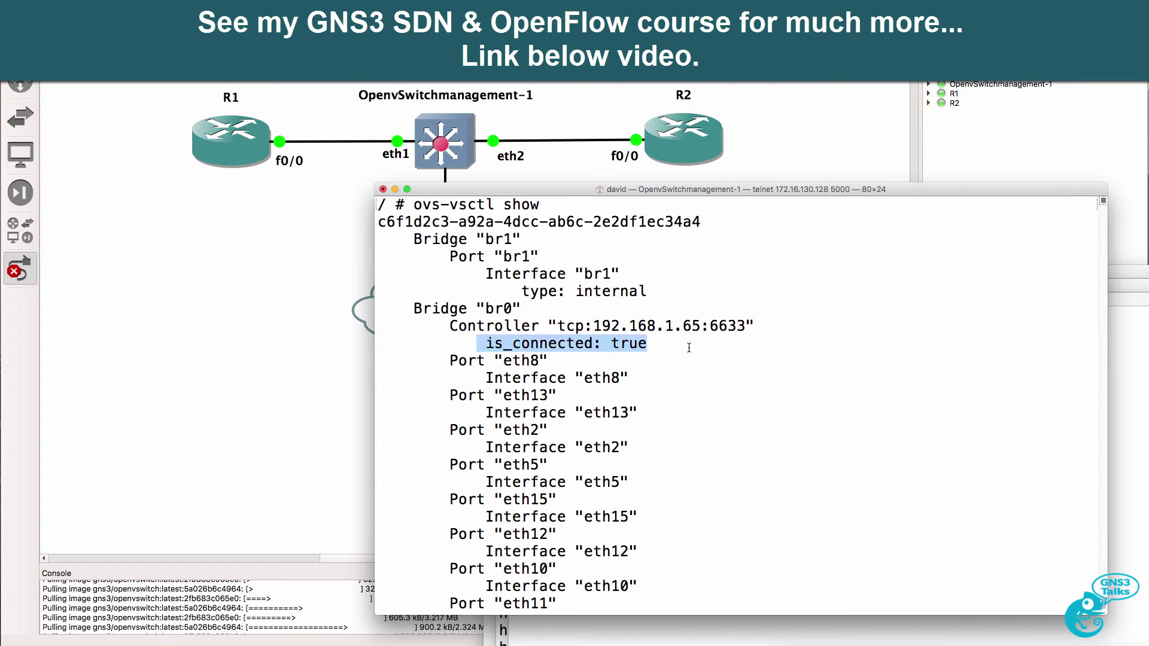
left_click_drag(412, 310, 541, 307)
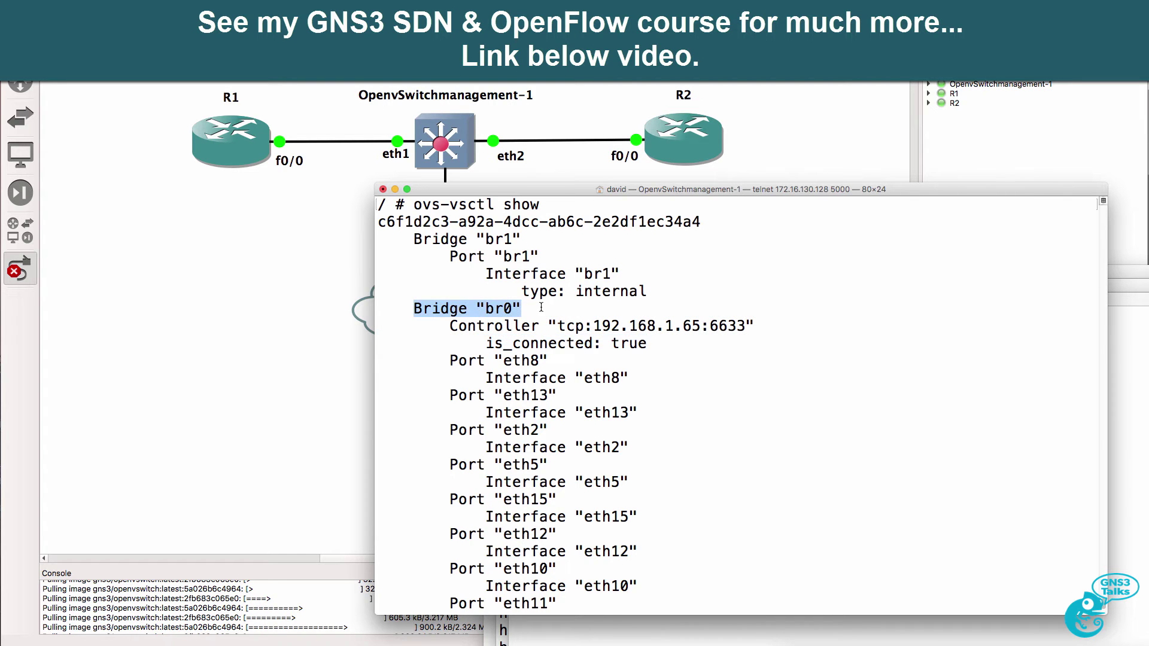
left_click_drag(432, 325, 750, 328)
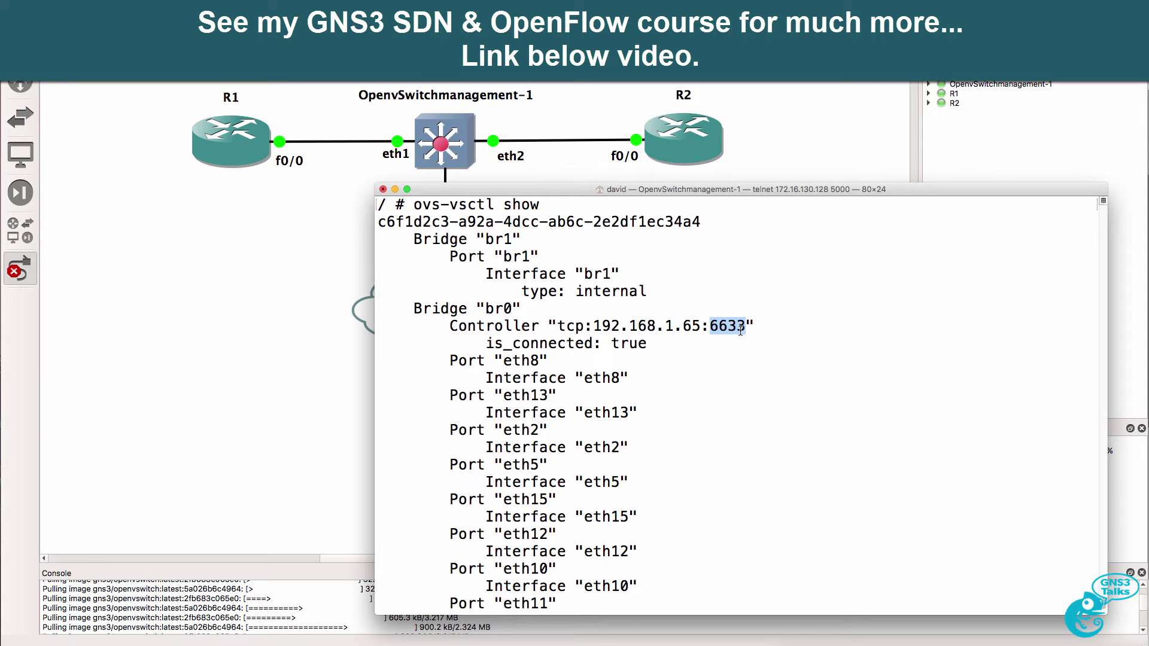
Review br0's port listing, such as Port eth1, and return to a fresh prompt
scroll(538, 358, "down", 6)
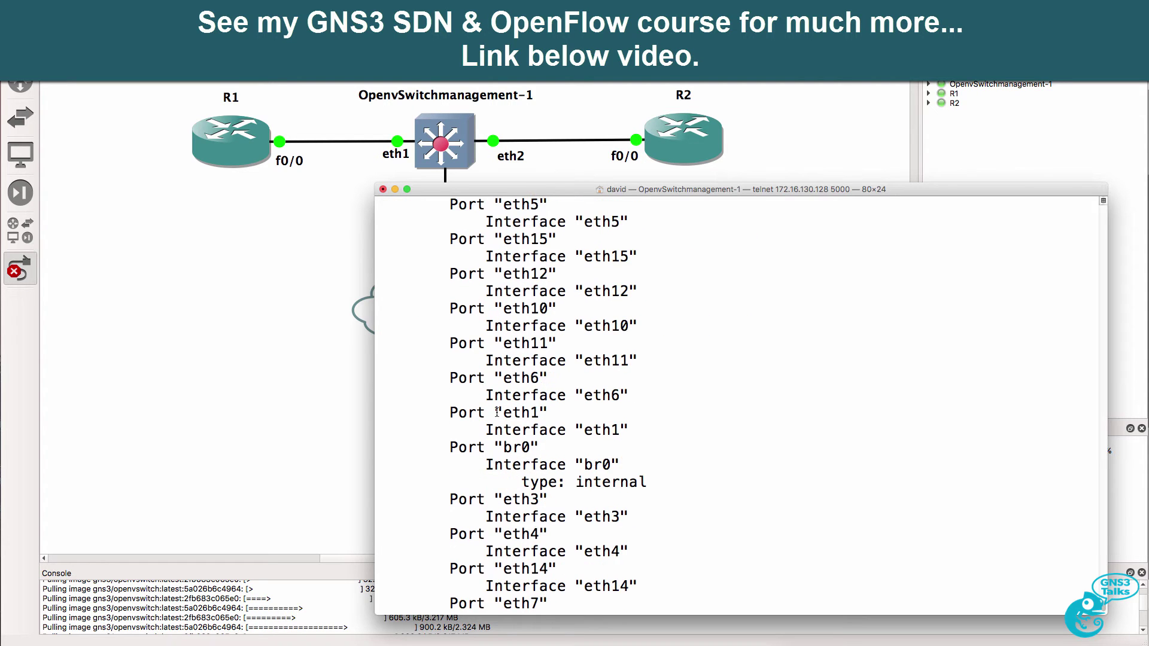
scroll(498, 411, "down", 3)
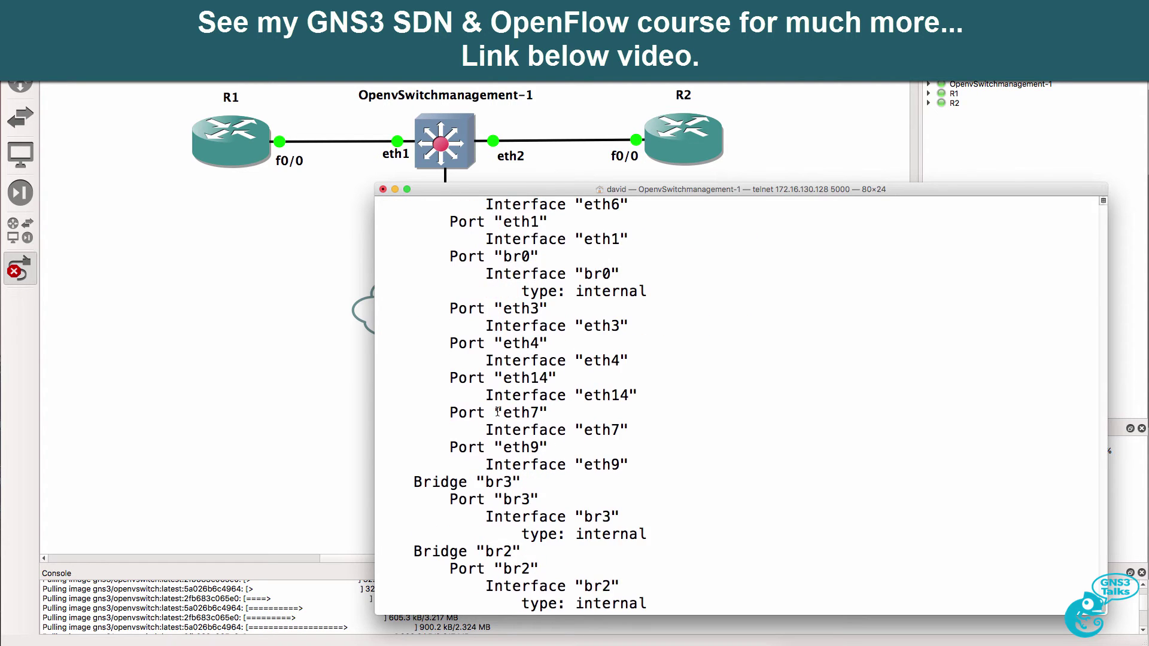
scroll(469, 267, "up", 1)
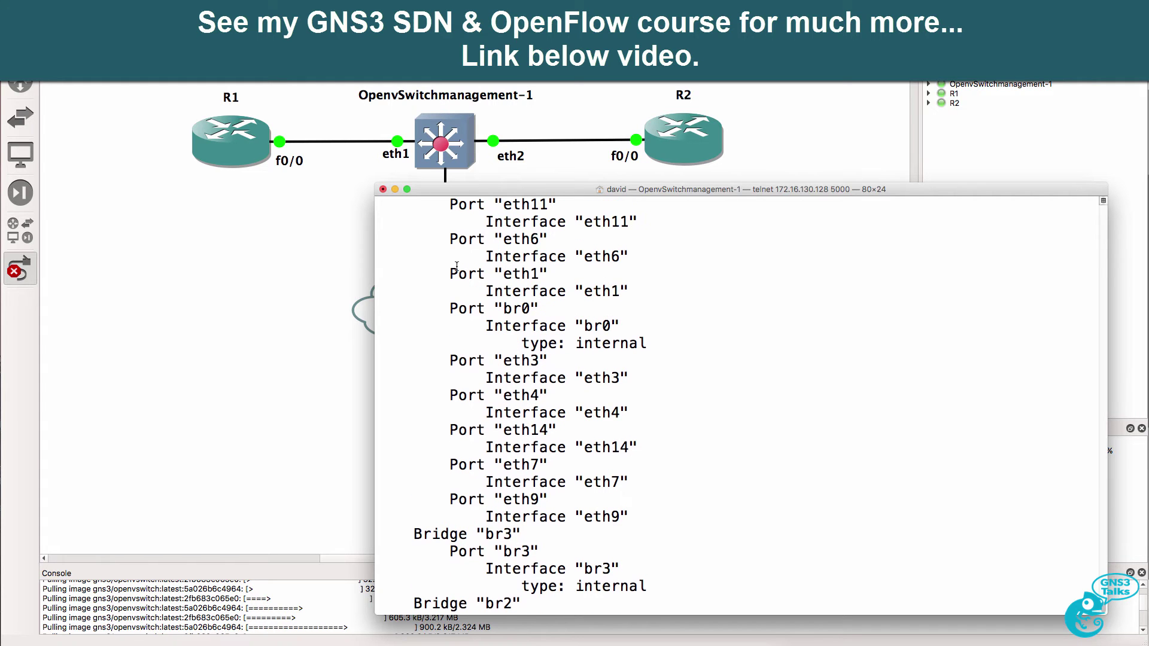
left_click_drag(441, 270, 635, 296)
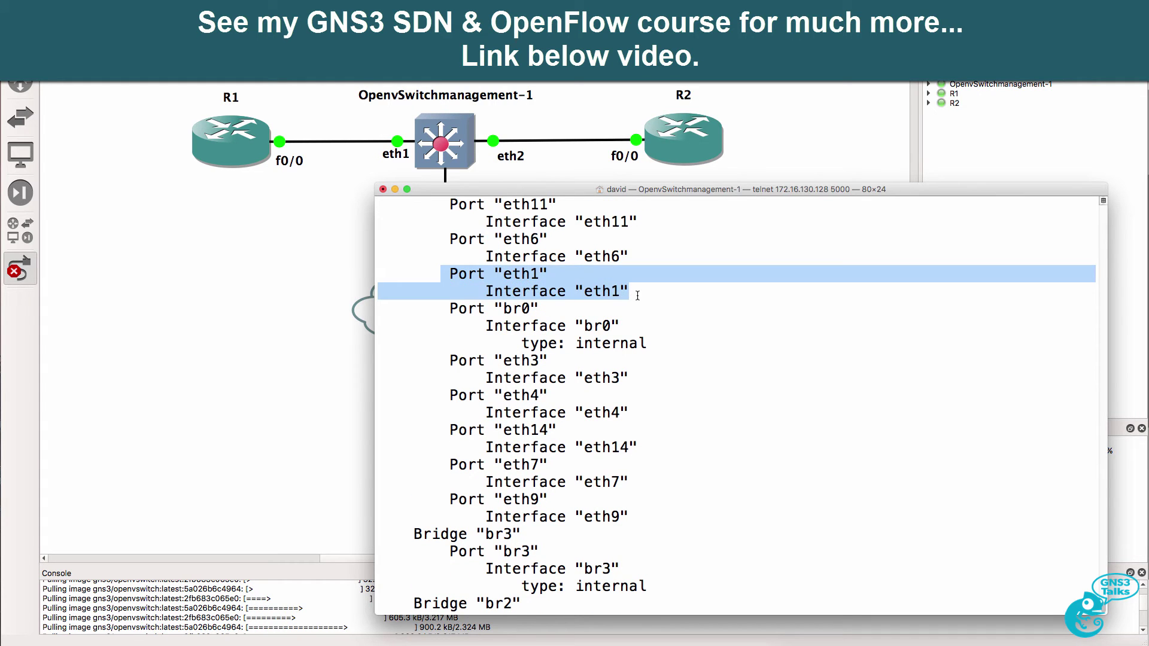
scroll(637, 295, "down", 1)
scroll(637, 296, "up", 7)
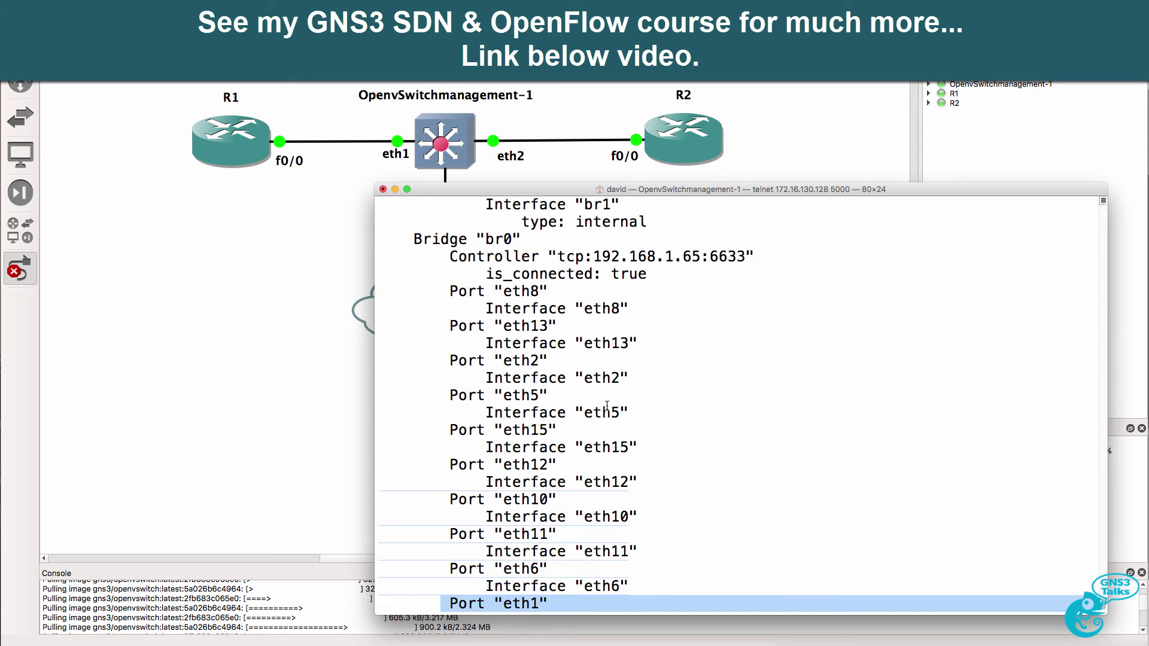
left_click_drag(432, 361, 651, 382)
key("Return")
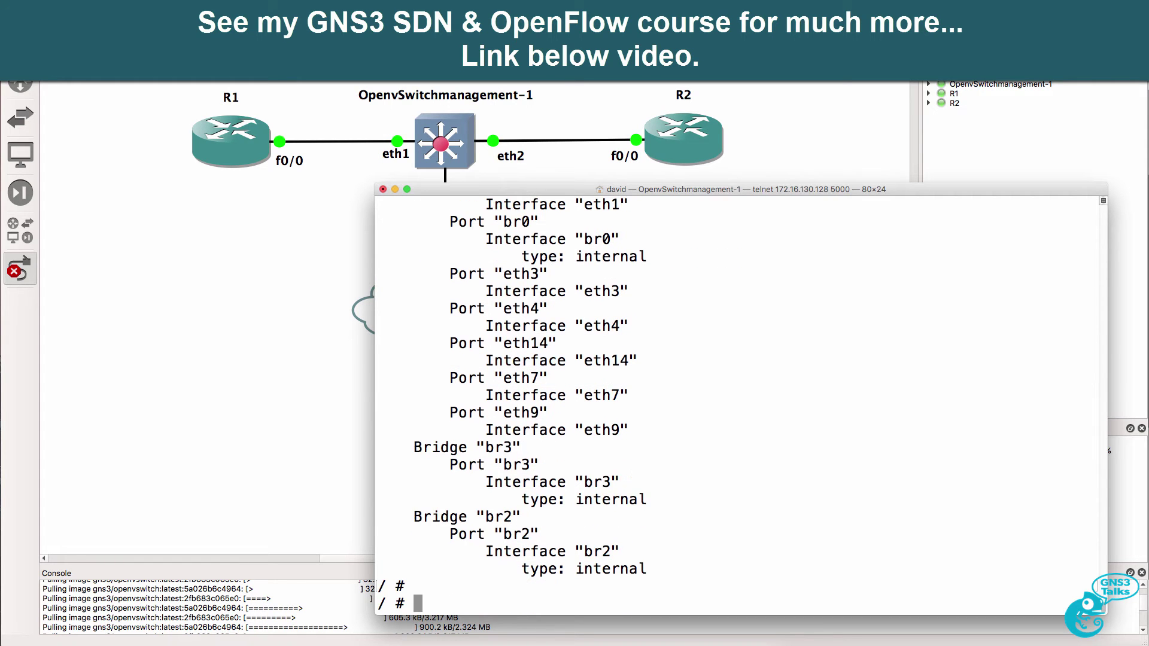
Run 'ovs-ofctl -O OpenFlow13 dump-ports br0' and note traffic only on ports 1 and 2
right_click(842, 512)
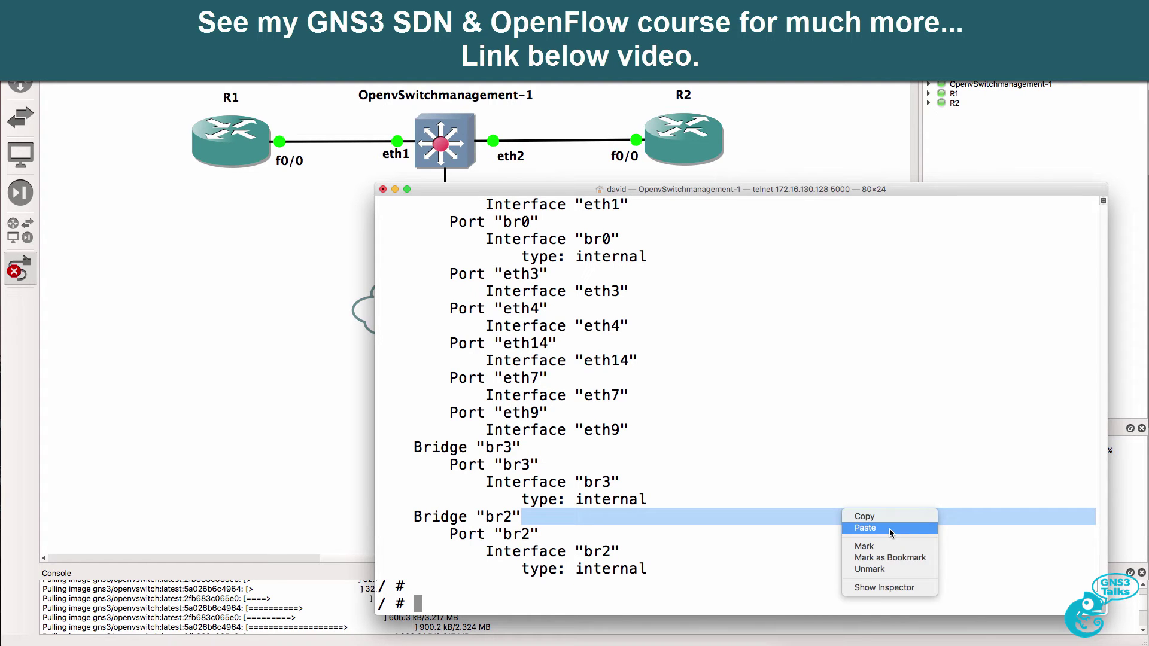
left_click(866, 527)
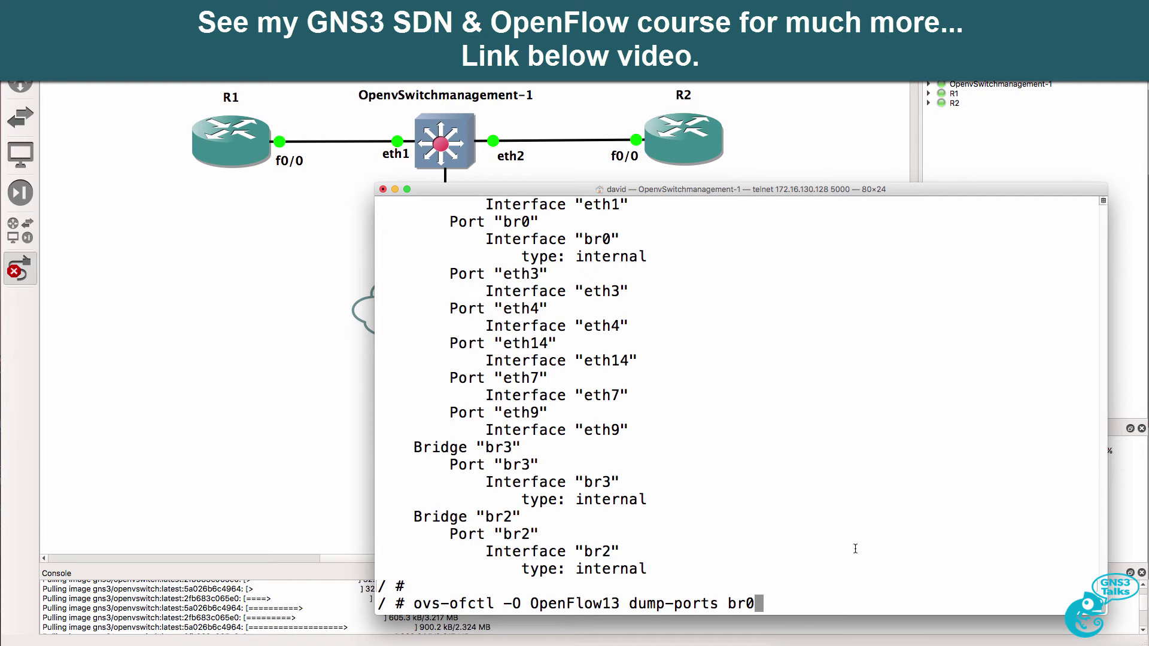
key("Return")
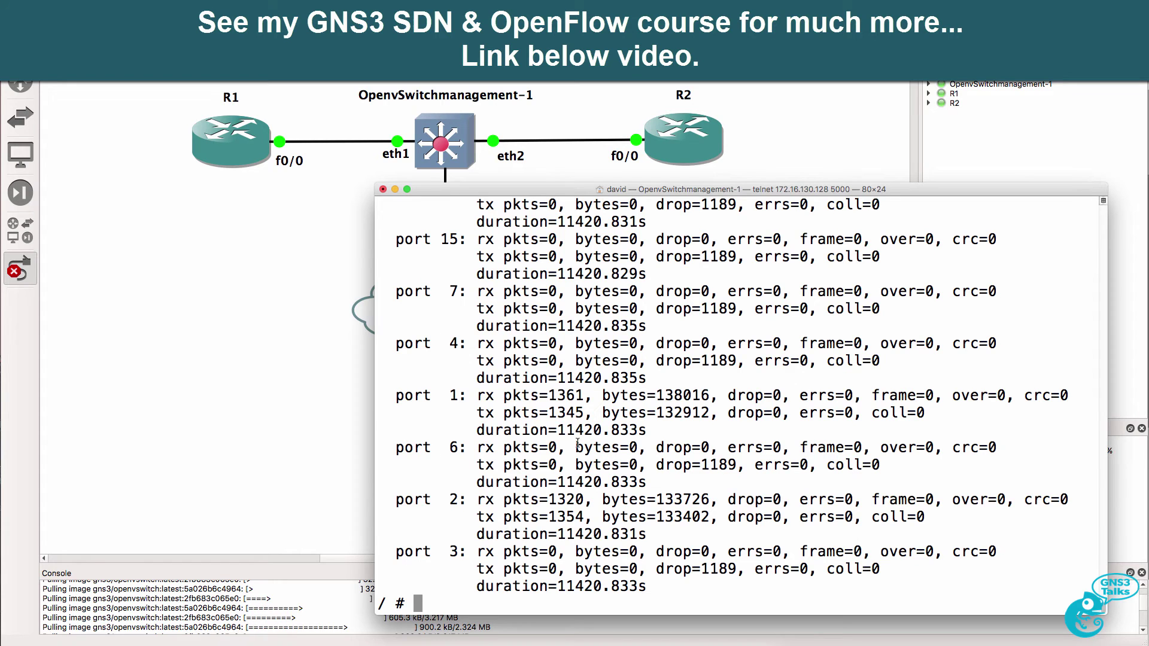
left_click_drag(392, 388, 389, 442)
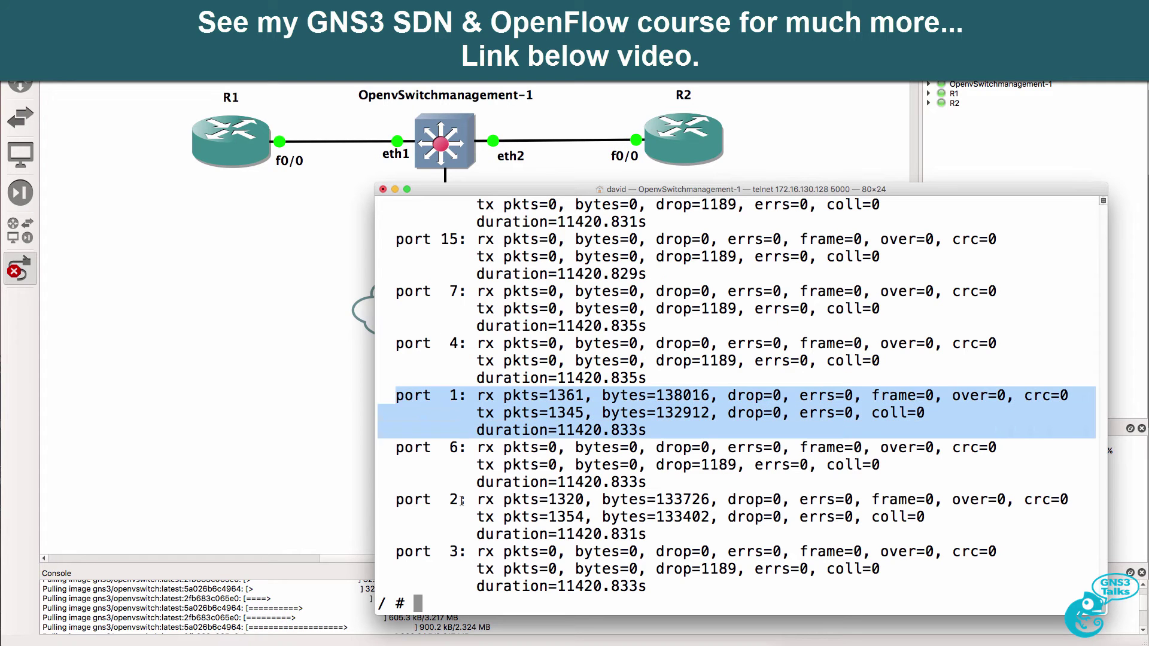
left_click_drag(387, 494, 890, 518)
left_click_drag(891, 518, 952, 530)
right_click(951, 531)
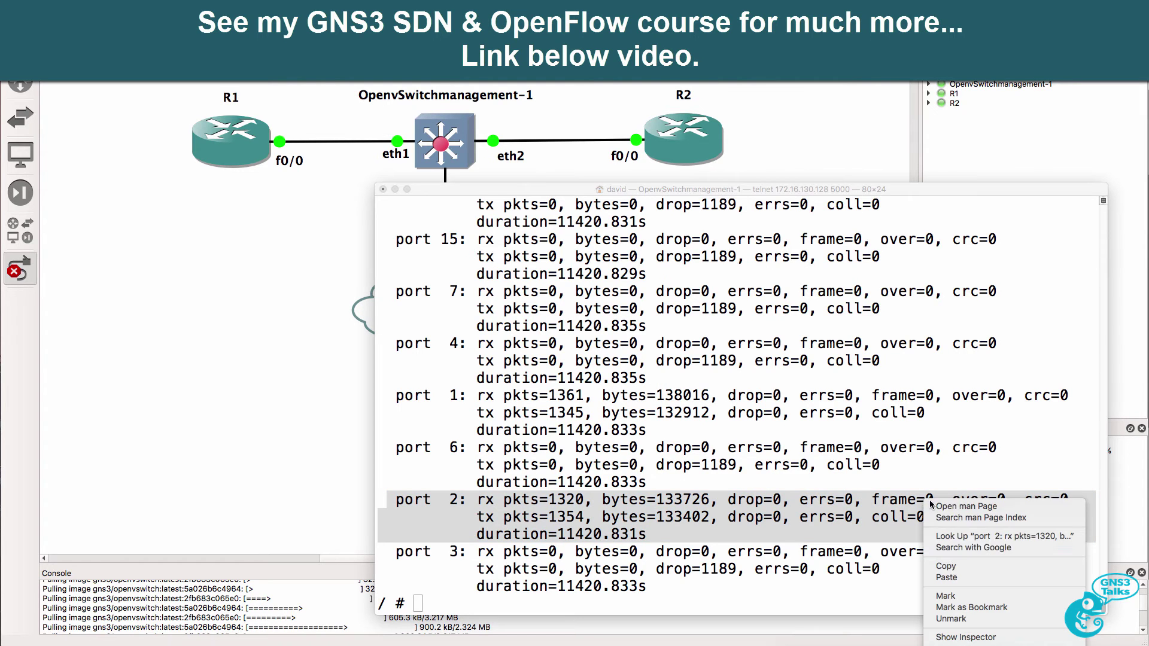
List br0's flows and inspect the OF1.3 dl_type=0x88cc flow sending to CONTROLLER:65535
left_click(949, 575)
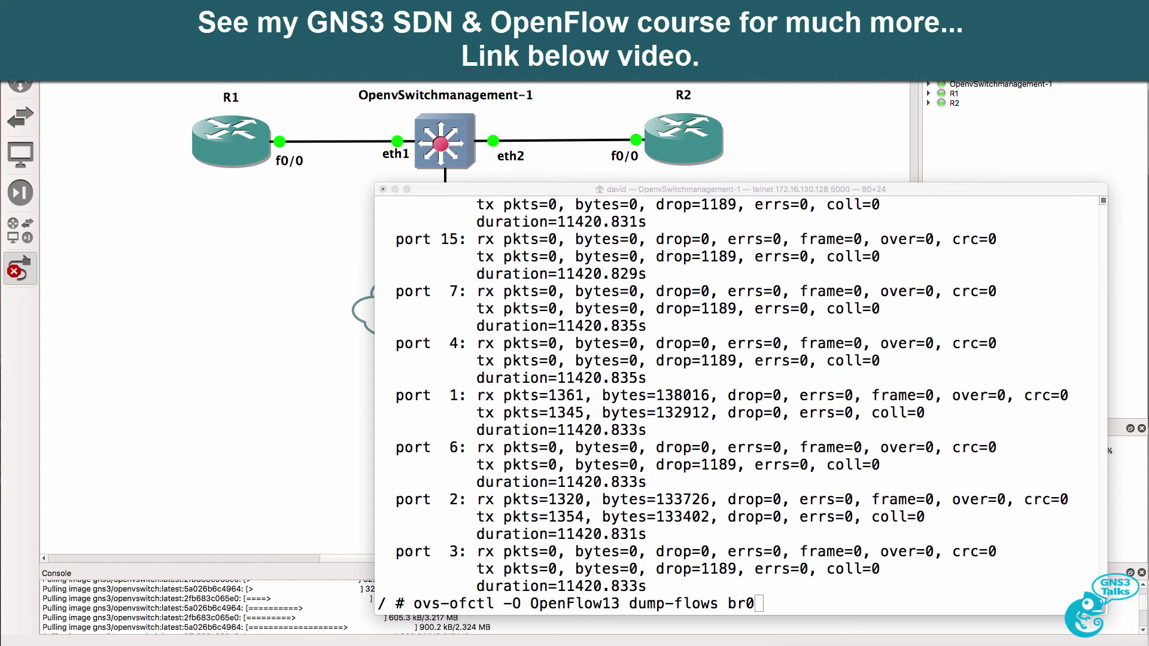
key("Return")
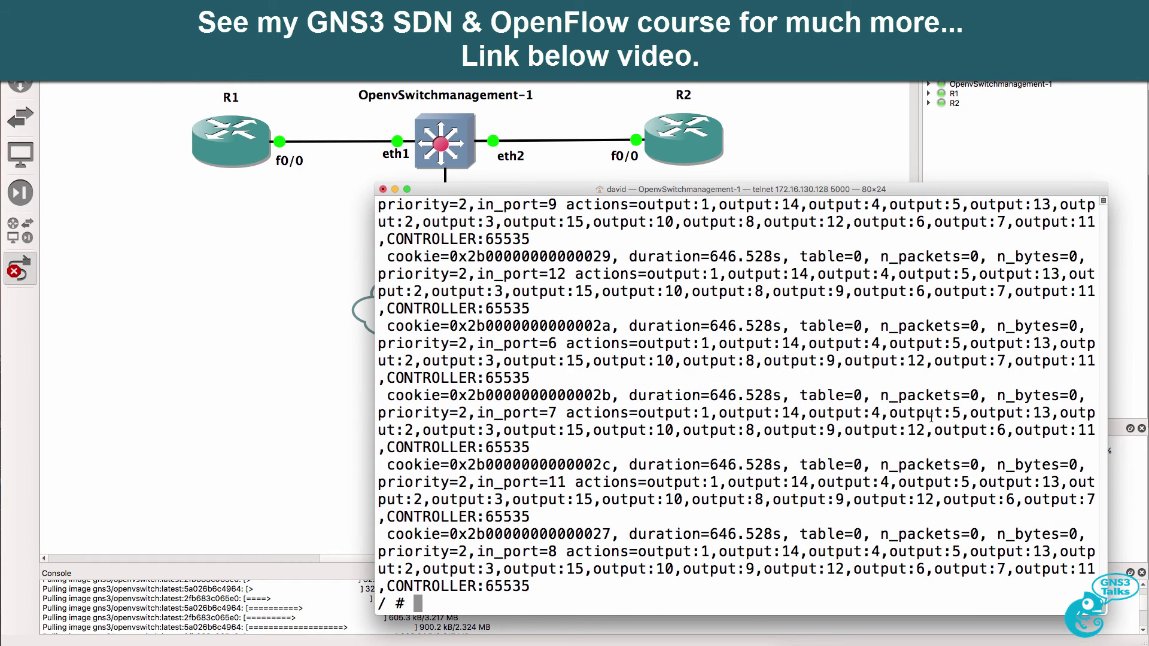
scroll(932, 417, "up", 15)
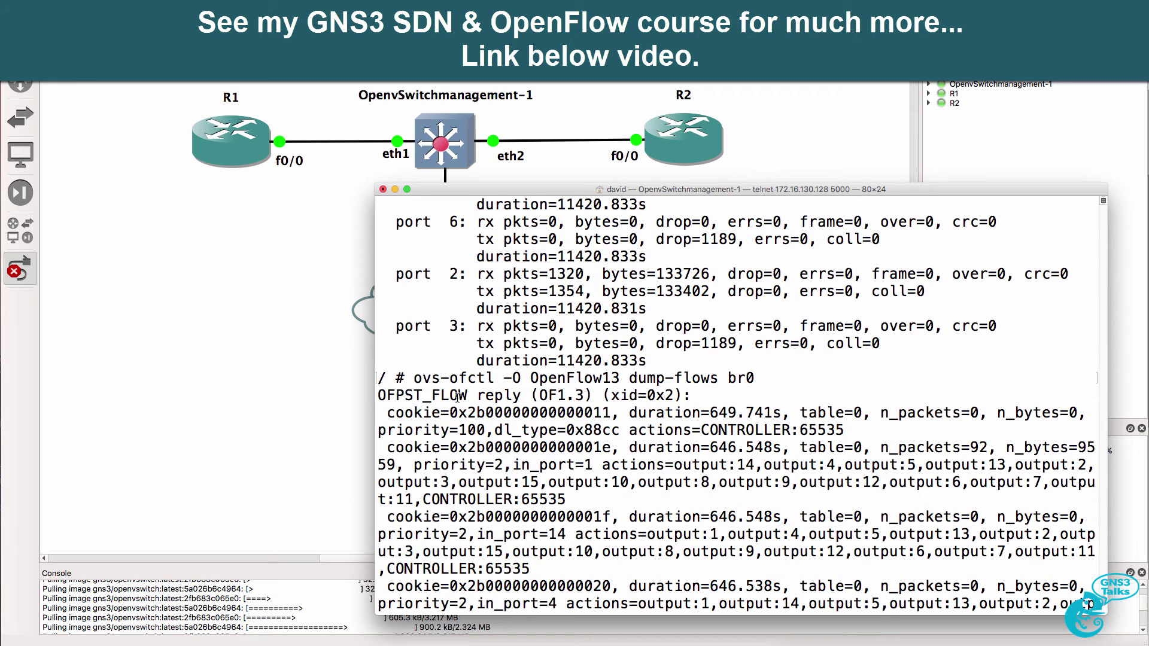
left_click_drag(538, 395, 582, 395)
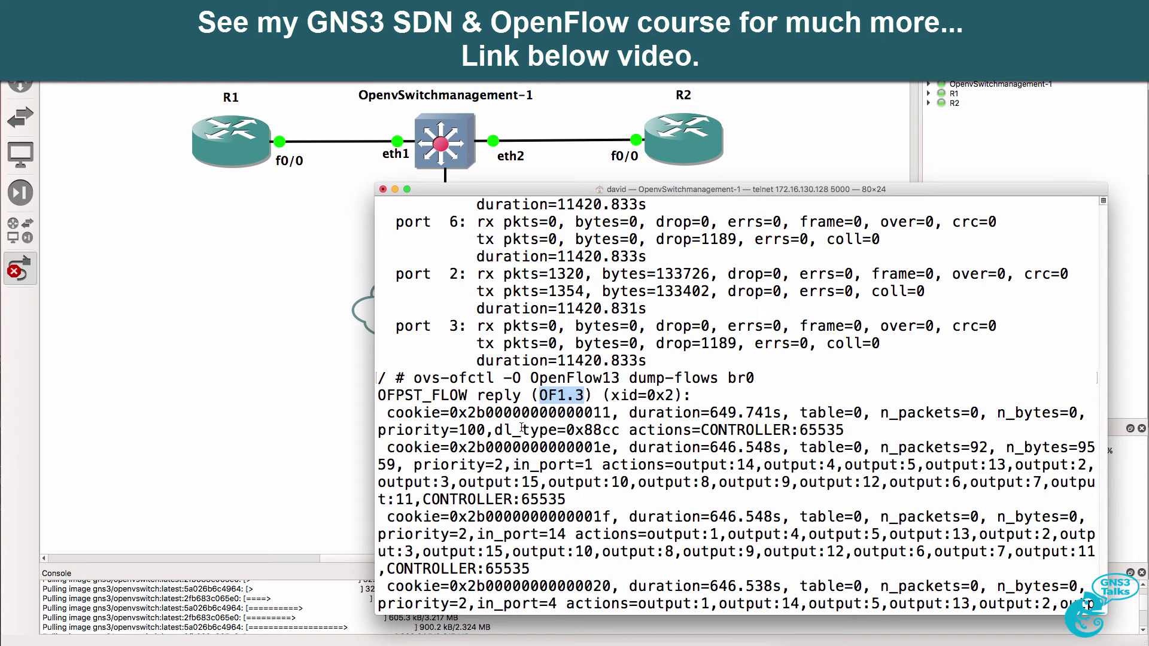
left_click_drag(495, 430, 629, 433)
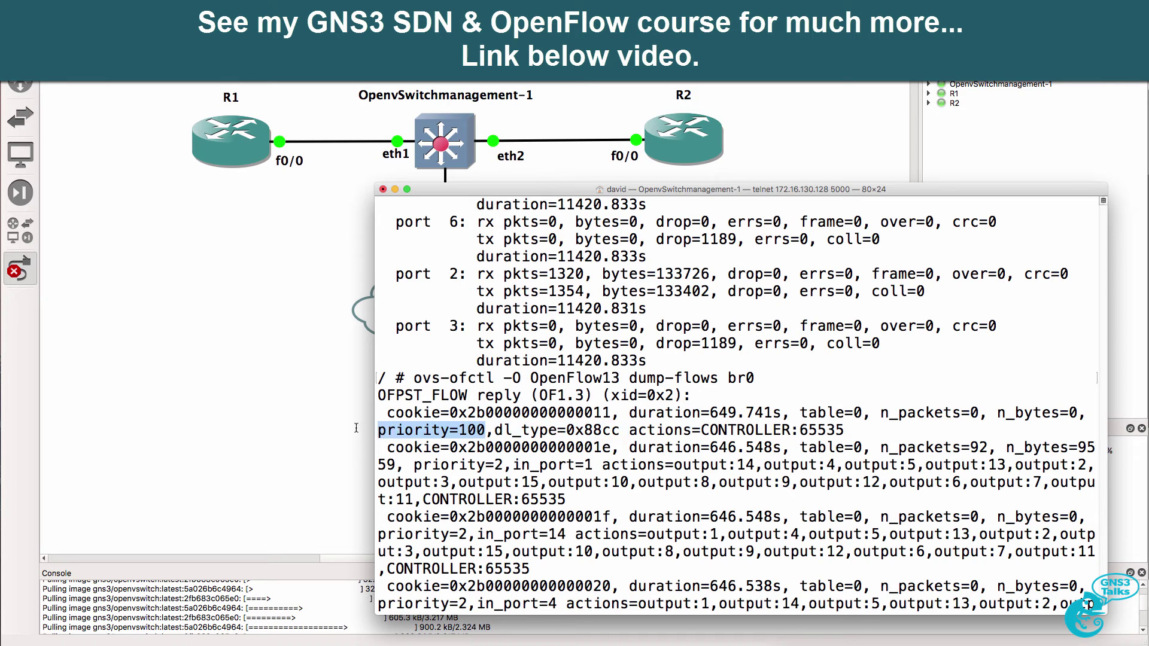
left_click_drag(628, 431, 871, 417)
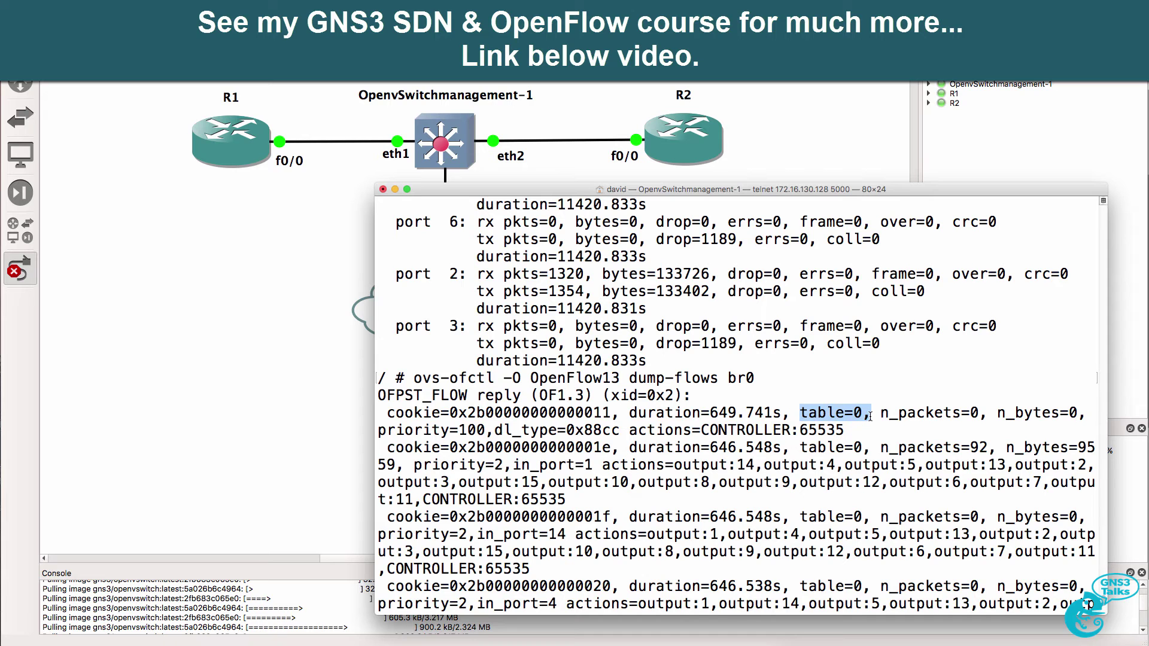
Examine the table=0, priority=2 flow matching in_port=1 with output:2, then the in_port=2 flow
left_click_drag(513, 465, 593, 465)
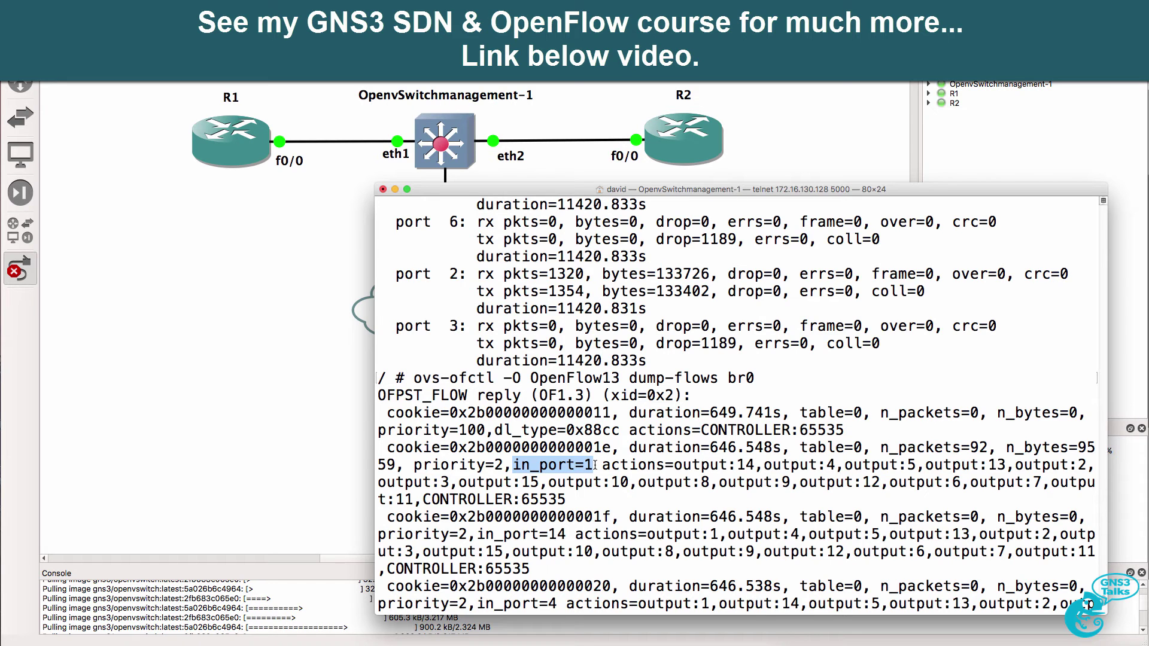
left_click_drag(1017, 465, 1088, 465)
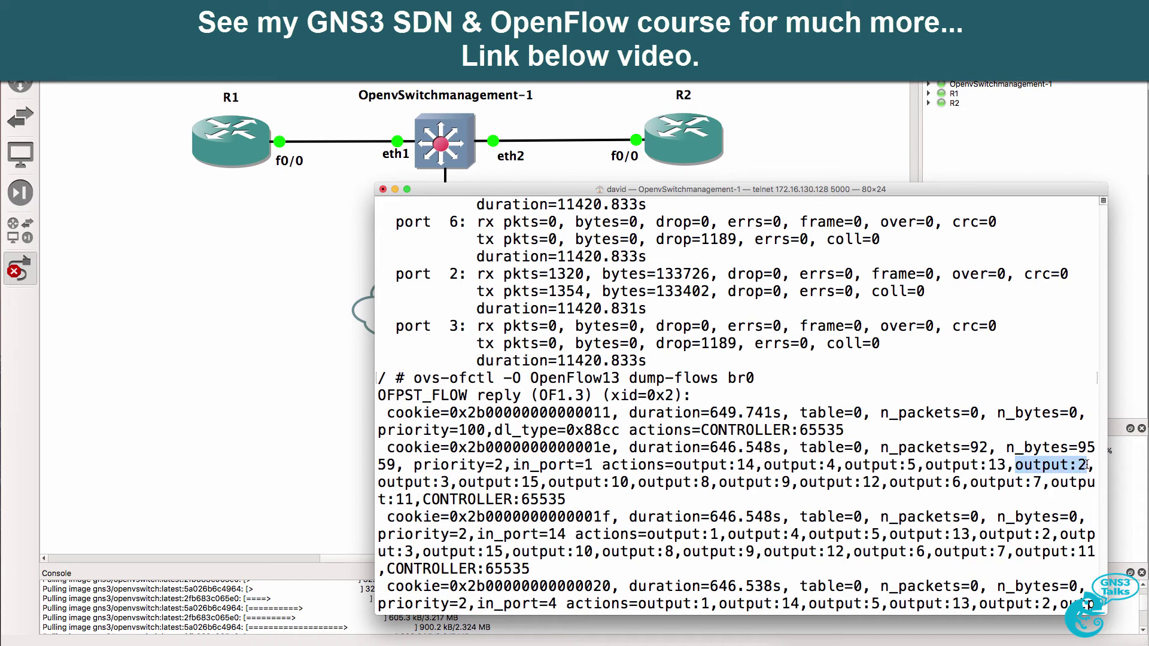
left_click_drag(801, 448, 870, 447)
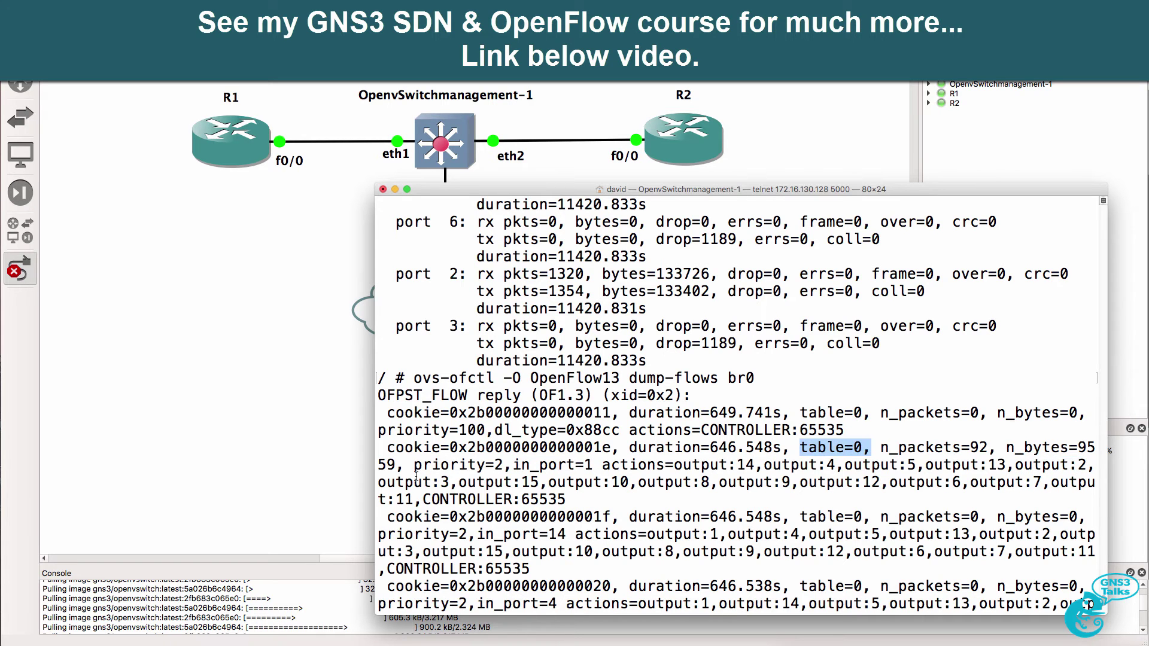
left_click_drag(415, 465, 506, 467)
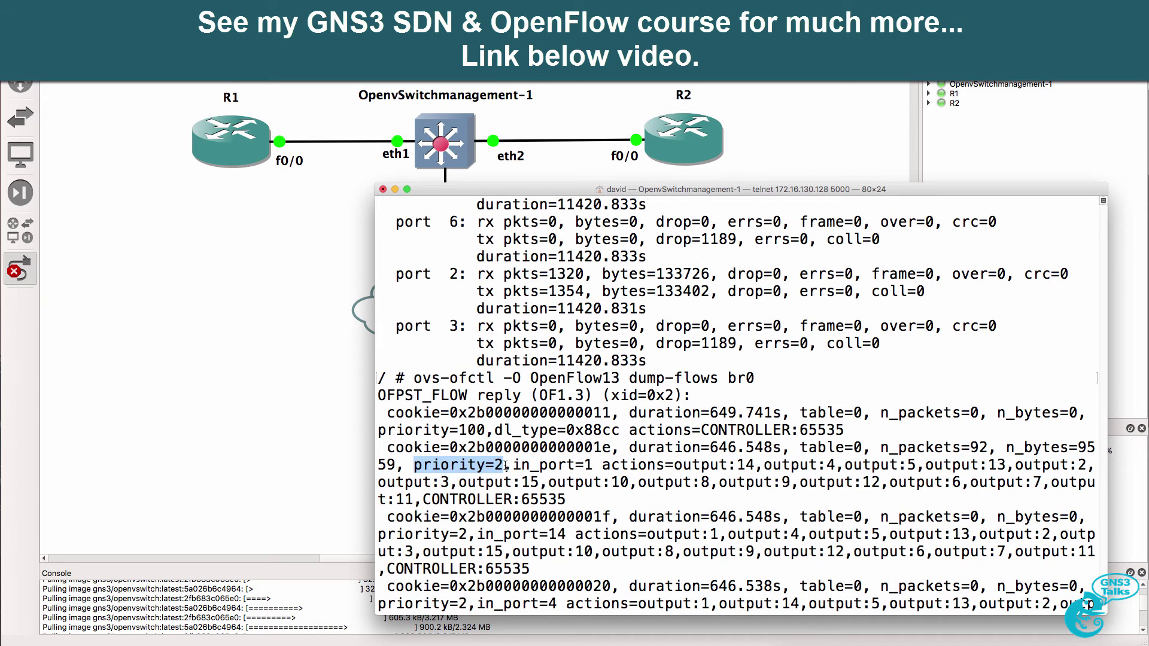
scroll(550, 498, "down", 8)
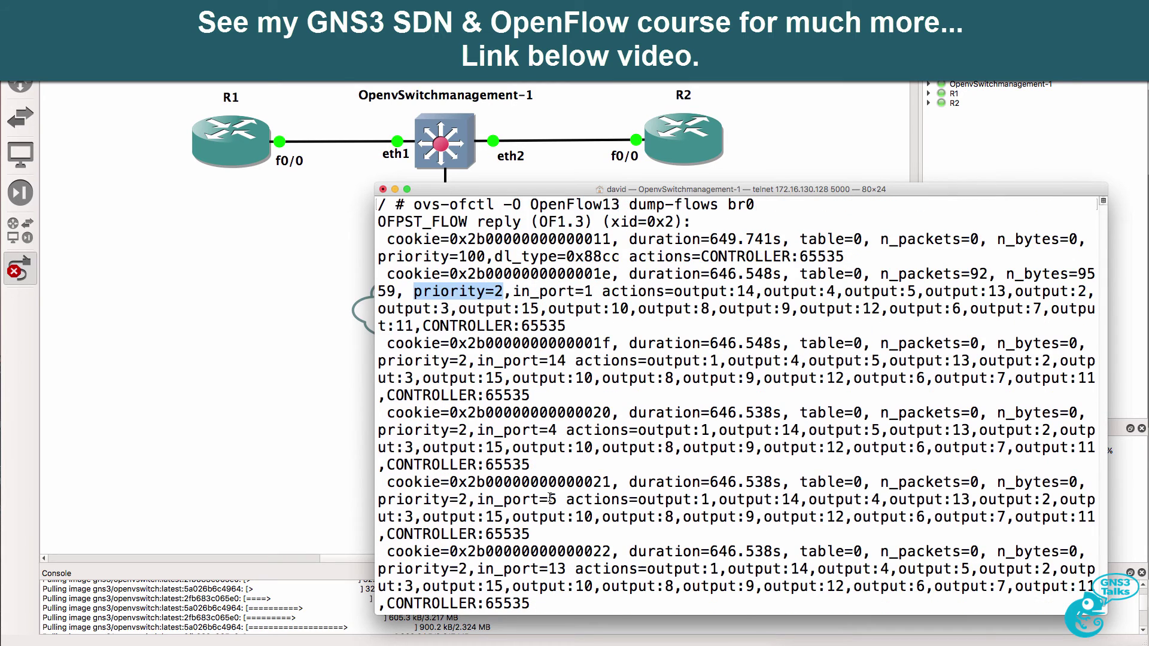
scroll(549, 497, "down", 4)
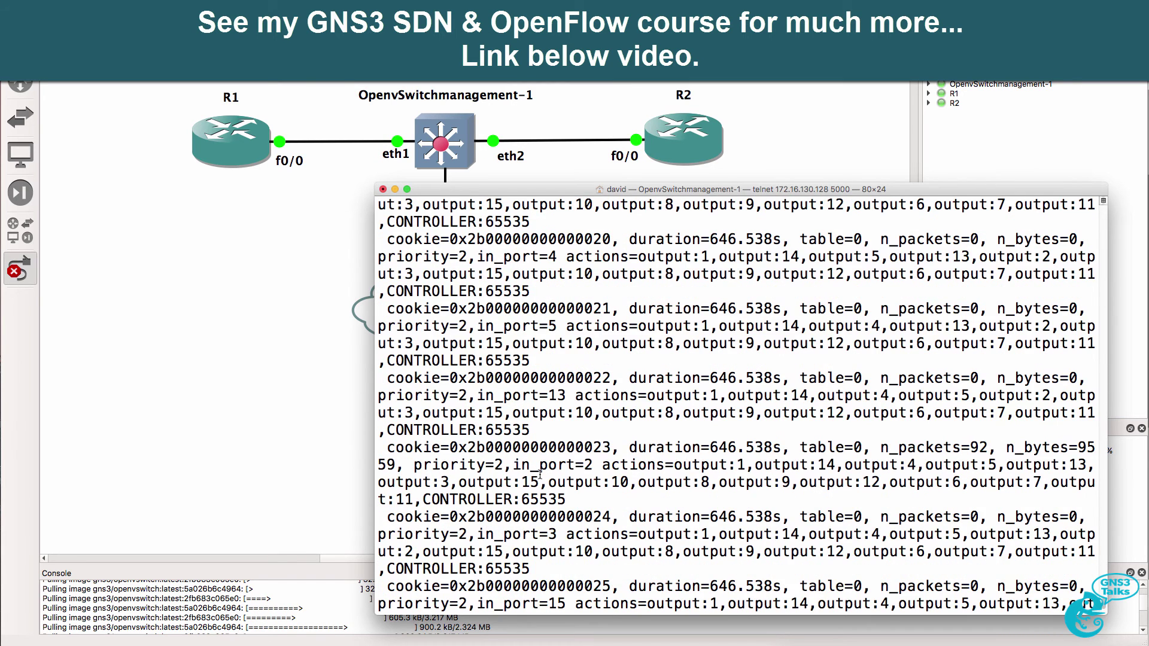
left_click_drag(514, 466, 745, 461)
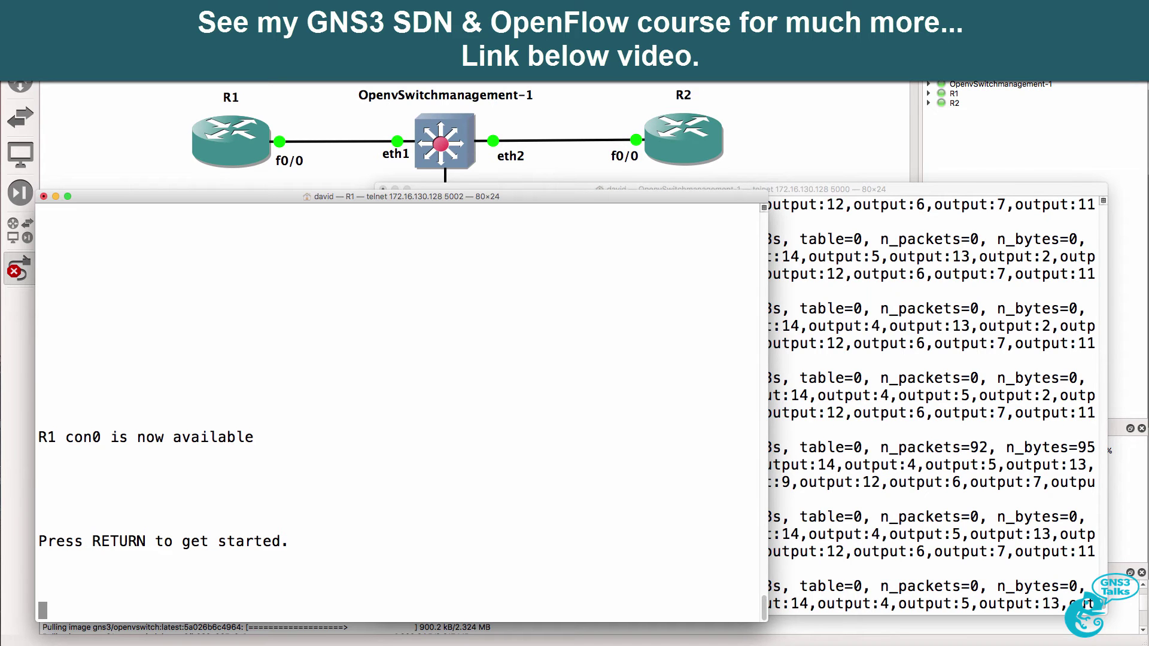
Run 'sh ip int brief' on R1 and highlight FastEthernet0/0's address 10.1.1.1
left_click(356, 290)
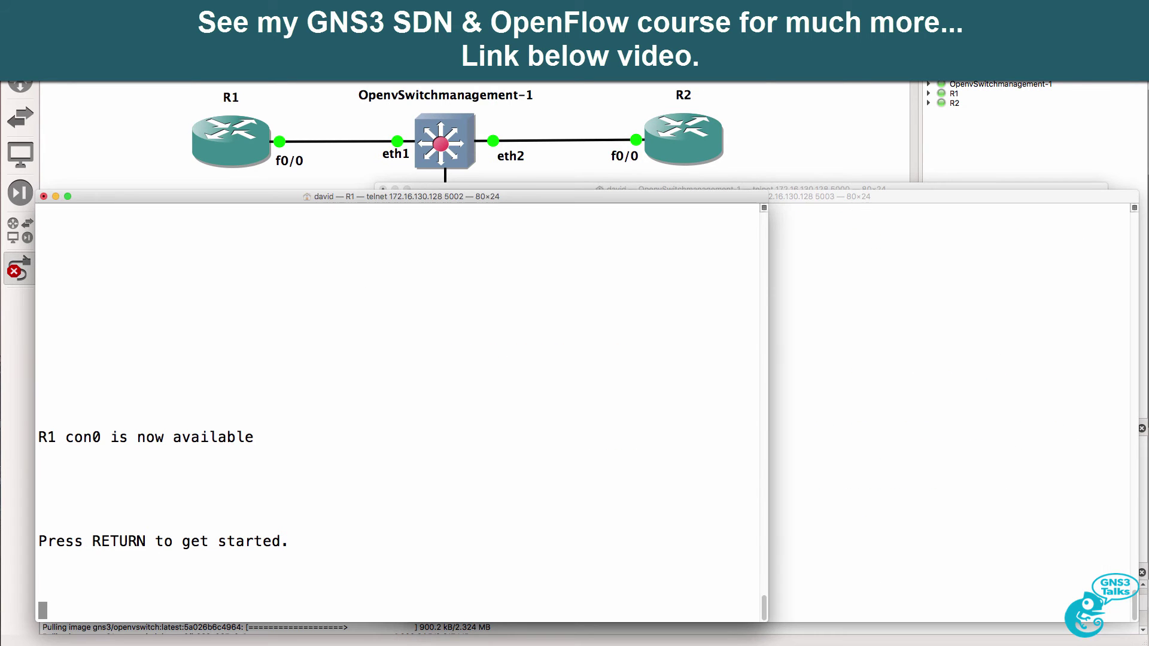
key("Return")
type("sh ")
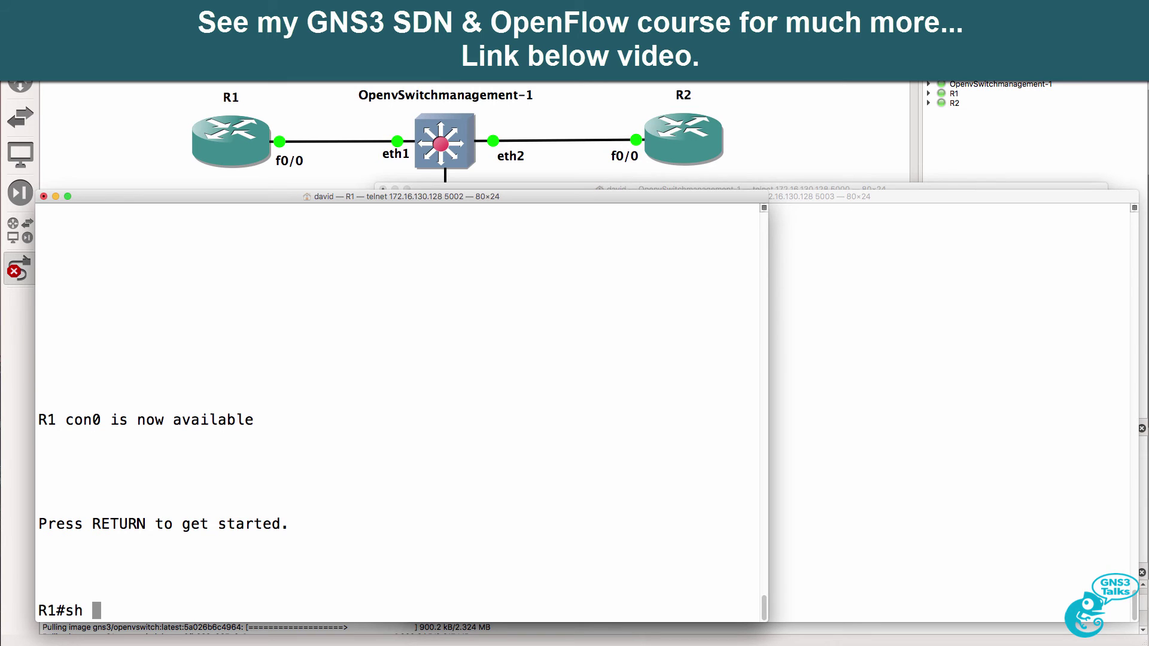
type("ip int brief")
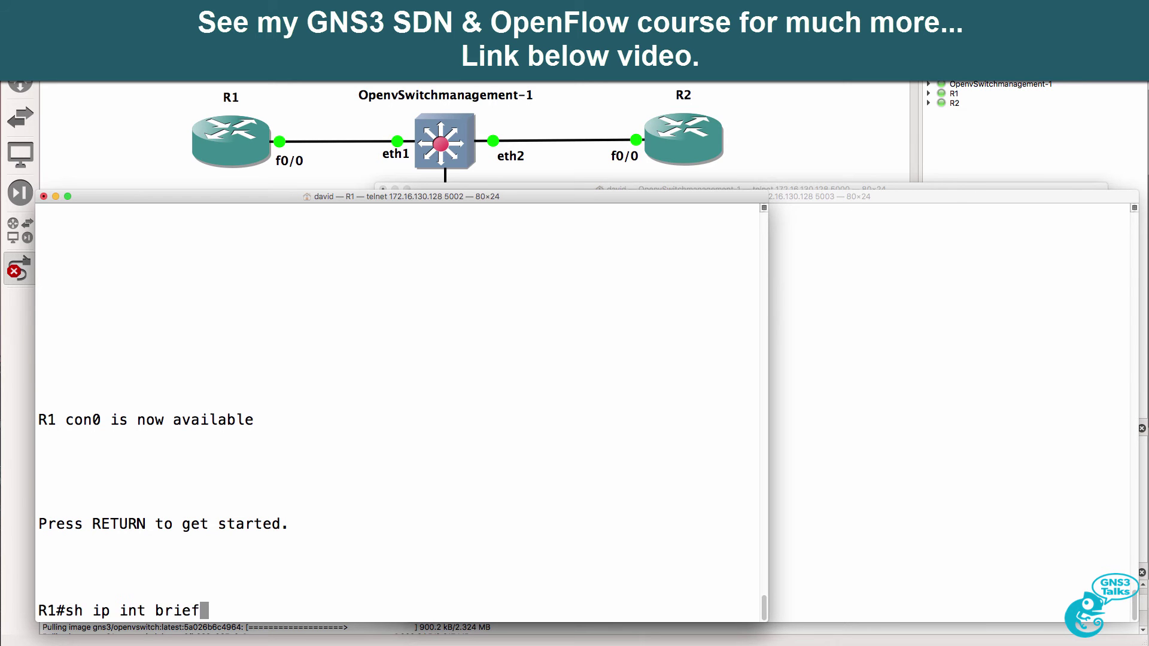
key("Return")
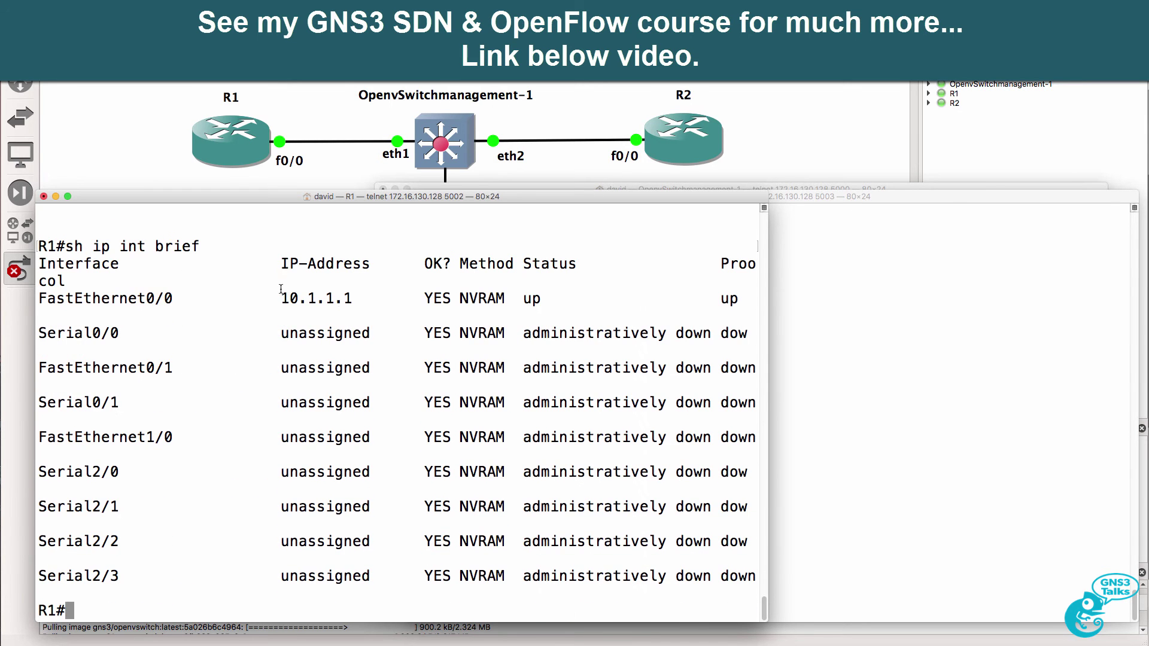
left_click_drag(280, 289, 354, 299)
Run 'sh ip int brief' on R2 and highlight its FastEthernet0/0 address 10.1.1.2
left_click(1031, 315)
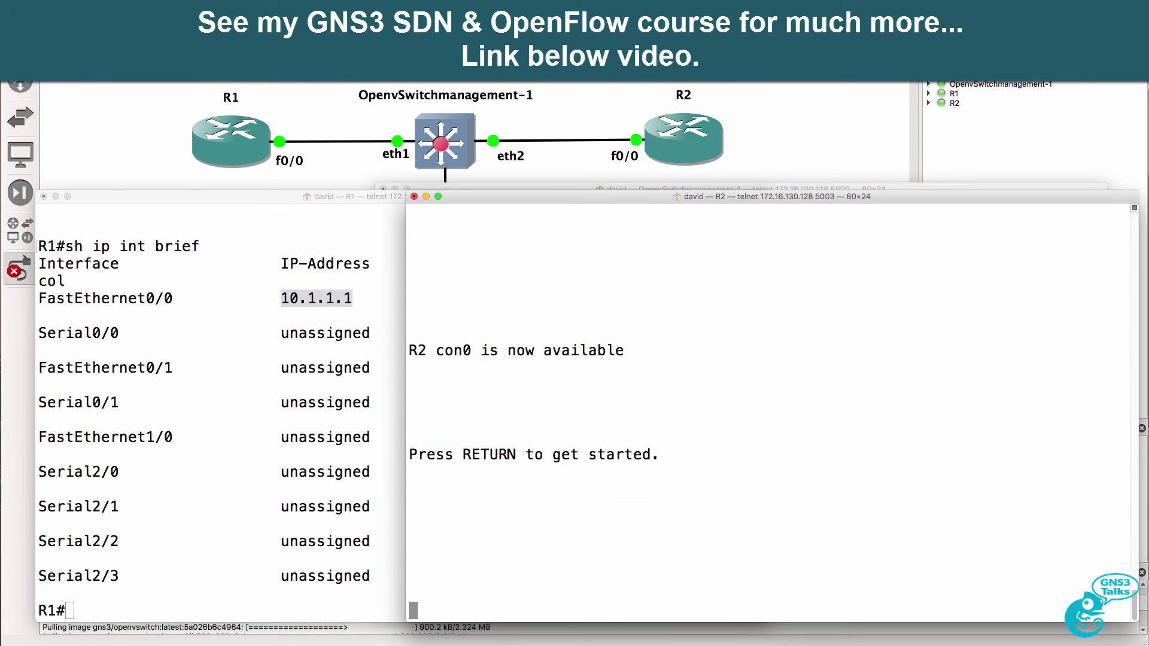
key("Return")
type("sh ")
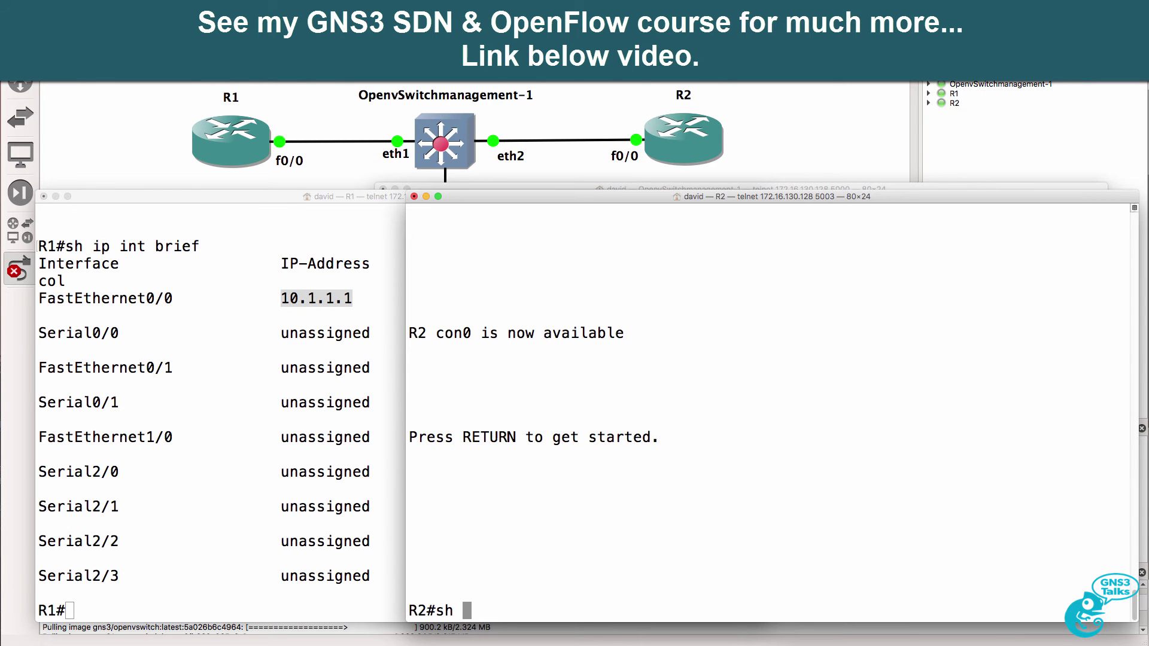
type("ip intb rief")
key("BackSpace")
key("BackSpace")
key("BackSpace")
key("BackSpace")
key("BackSpace")
key("BackSpace")
key("BackSpace")
type("t brief")
key("Return")
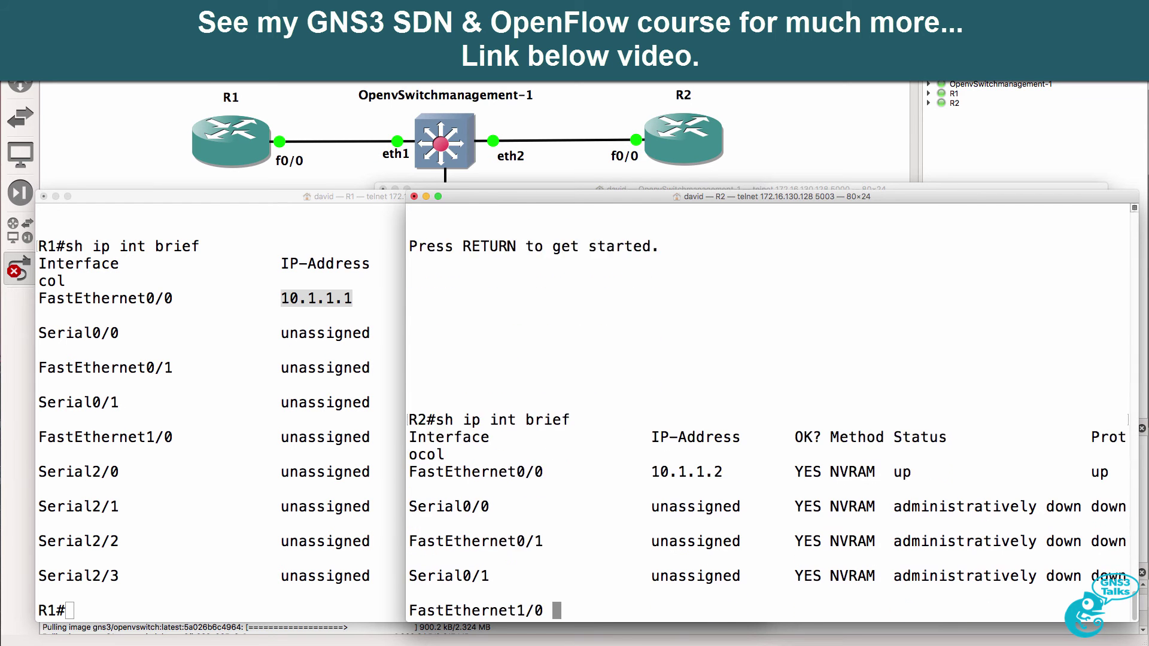
left_click_drag(651, 298, 735, 301)
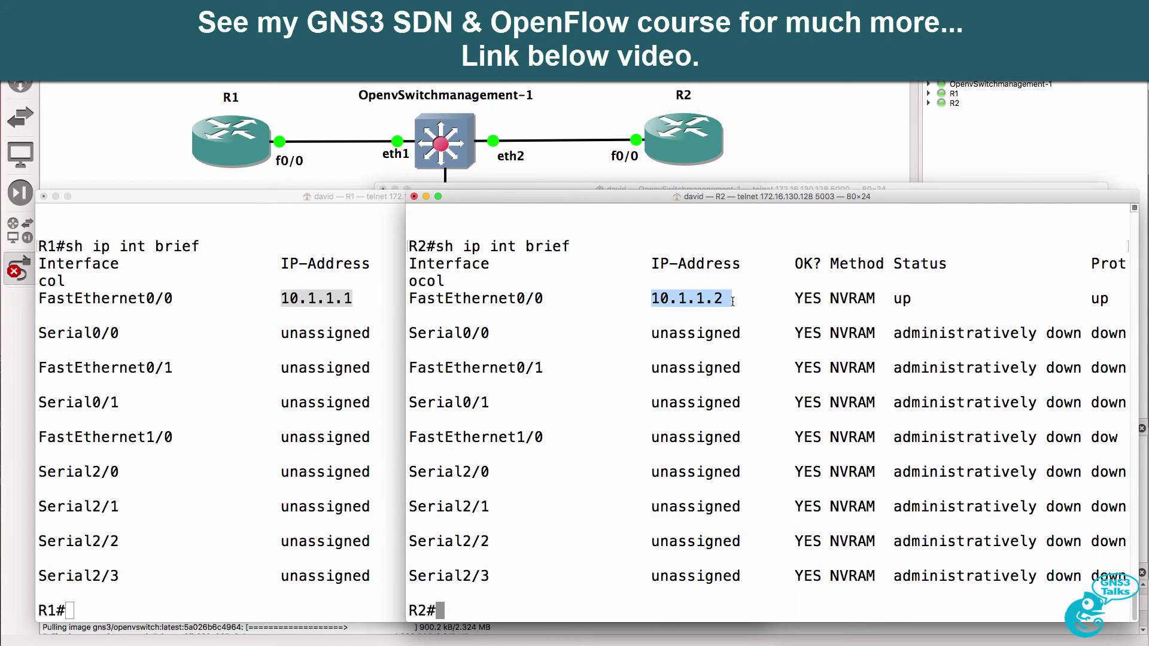
Ping 10.1.1.2 from R1 and highlight the five successful ICMP echo replies
left_click(234, 385)
type("p")
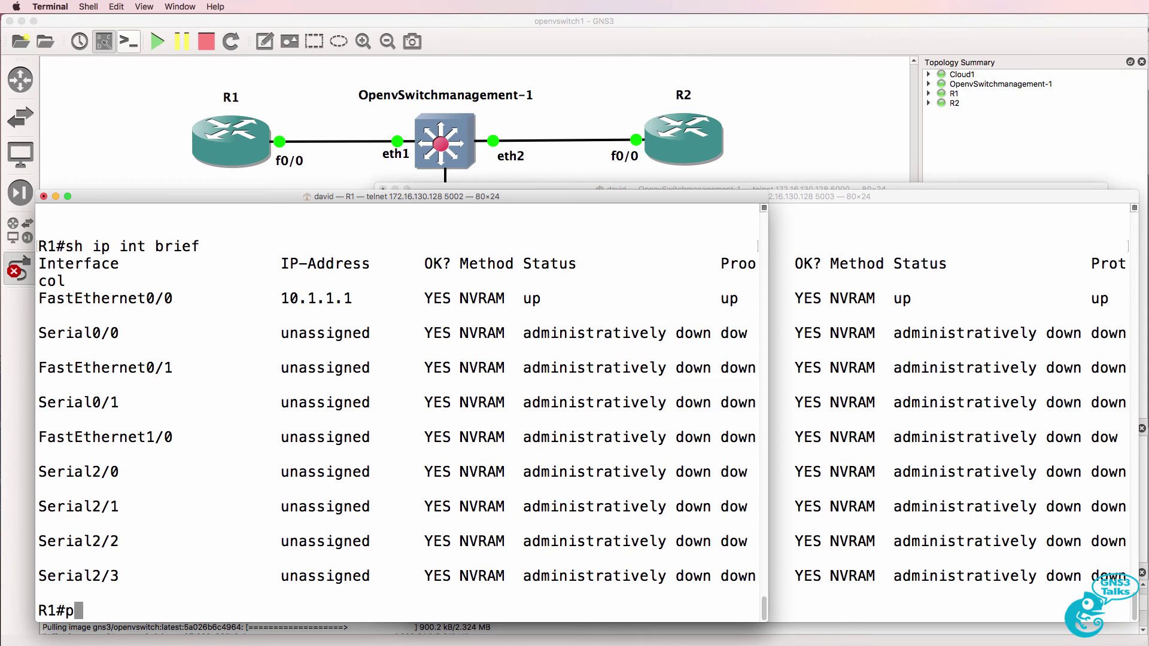
type("ing 10.1.1.2")
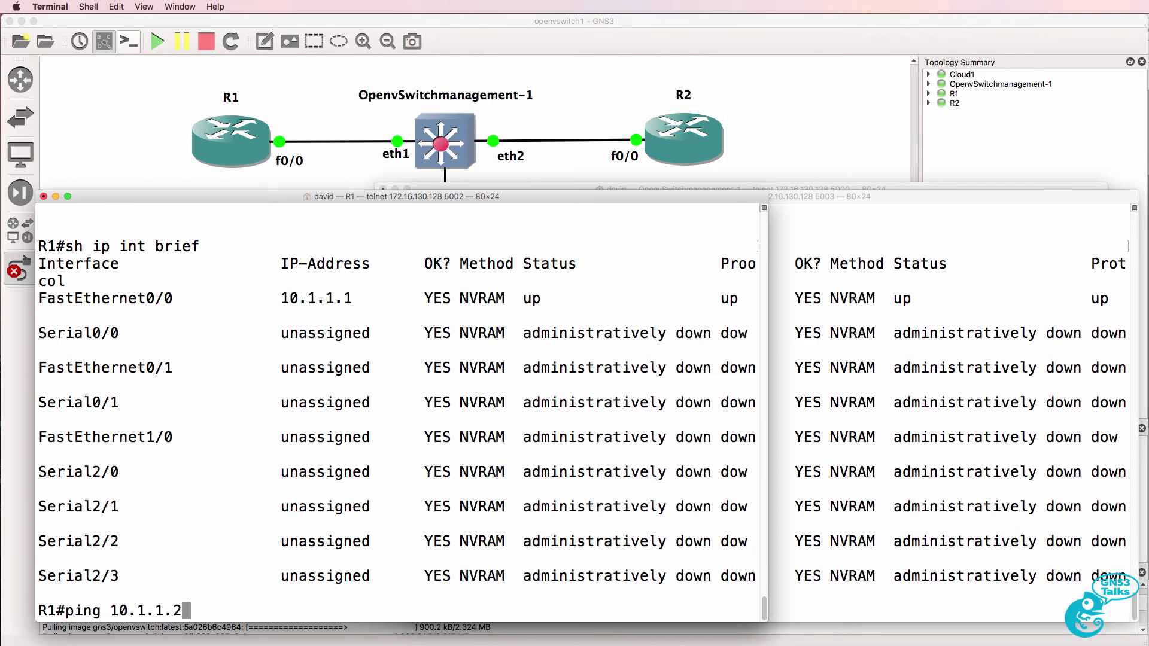
key("Return")
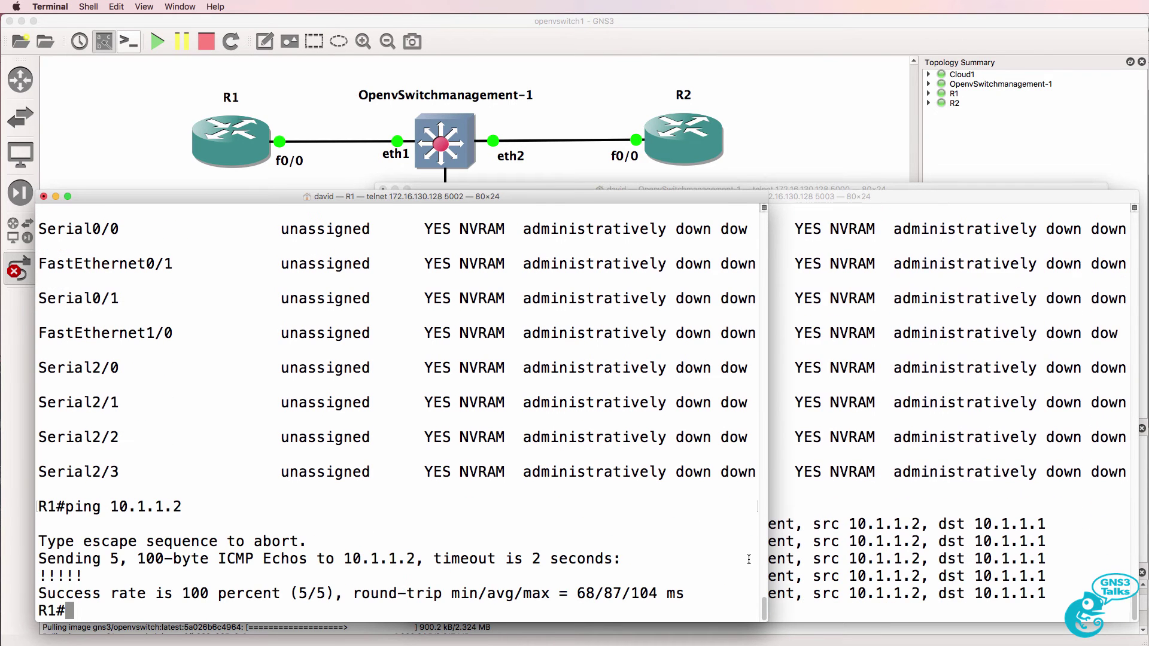
left_click(775, 565)
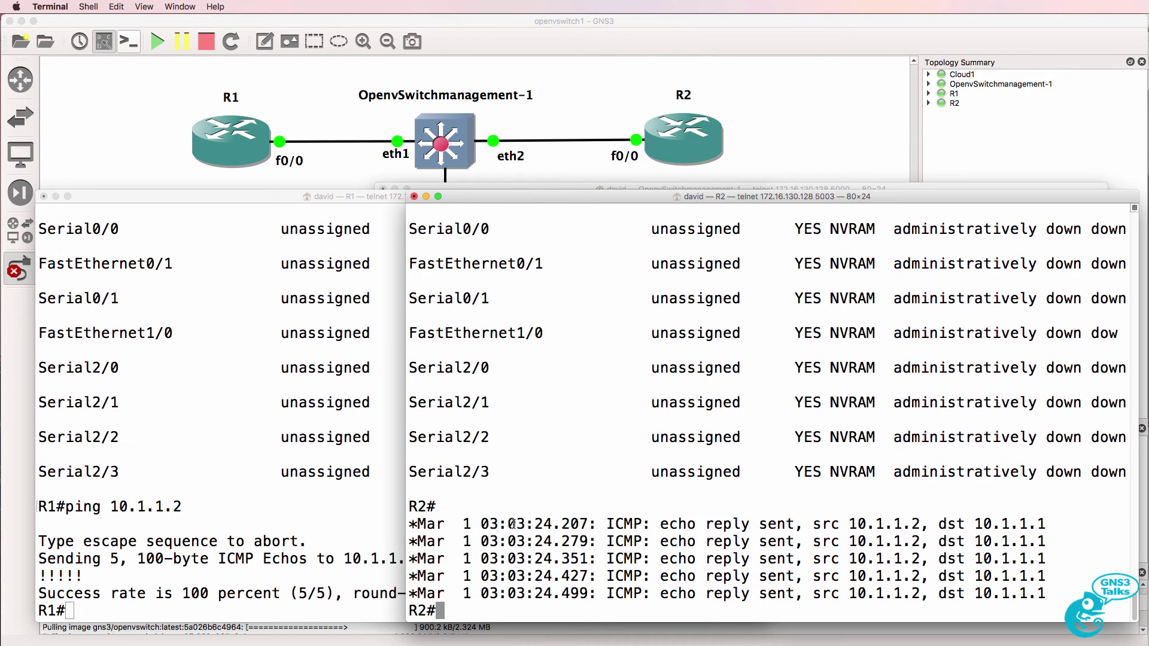
double_click(426, 525)
left_click_drag(538, 542, 1035, 597)
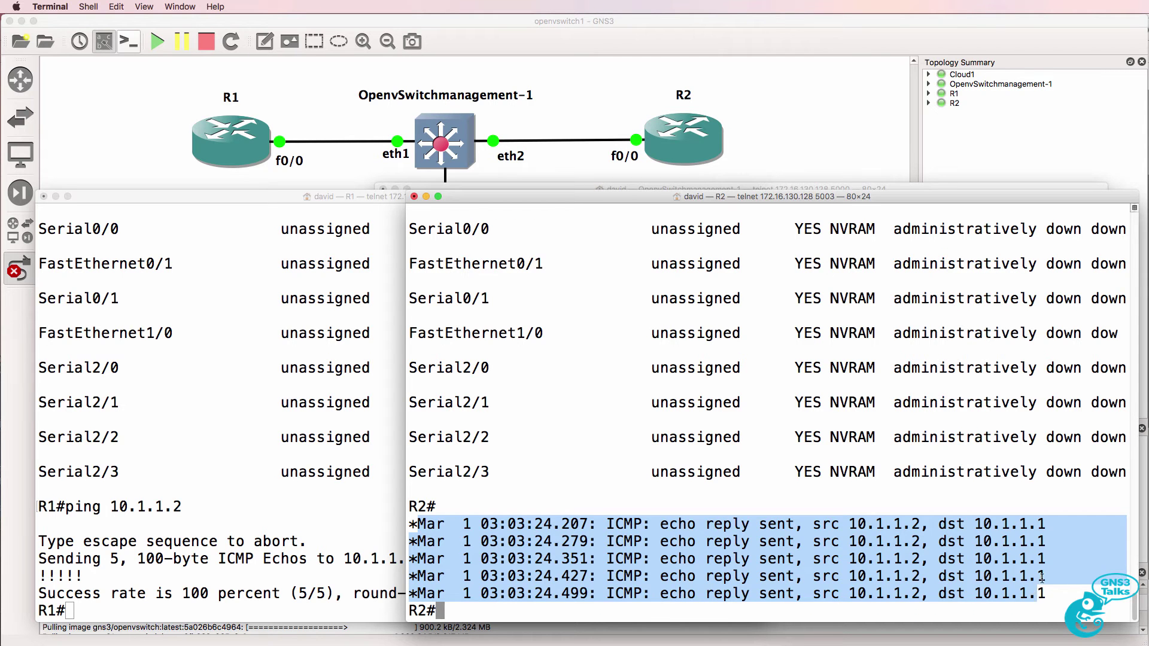
Ping 10.1.1.1 from R2, then highlight the in_port=2 entry in the switch's flow table
left_click(1034, 597)
type("ping 10.1.1.1")
key("Return")
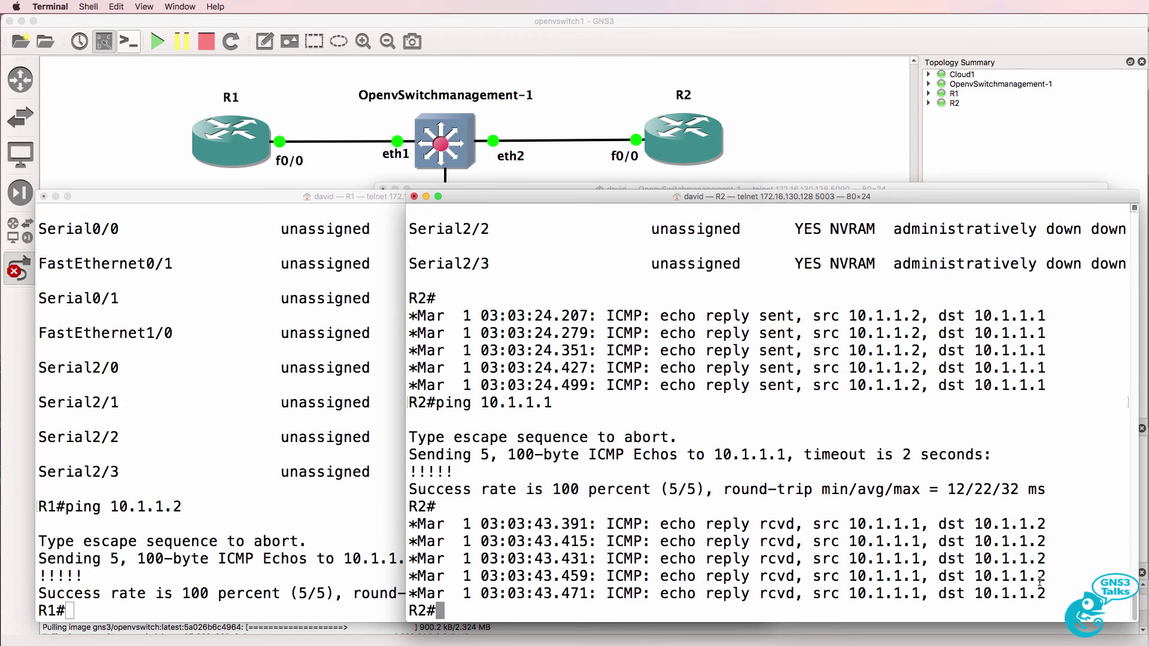
left_click(707, 184)
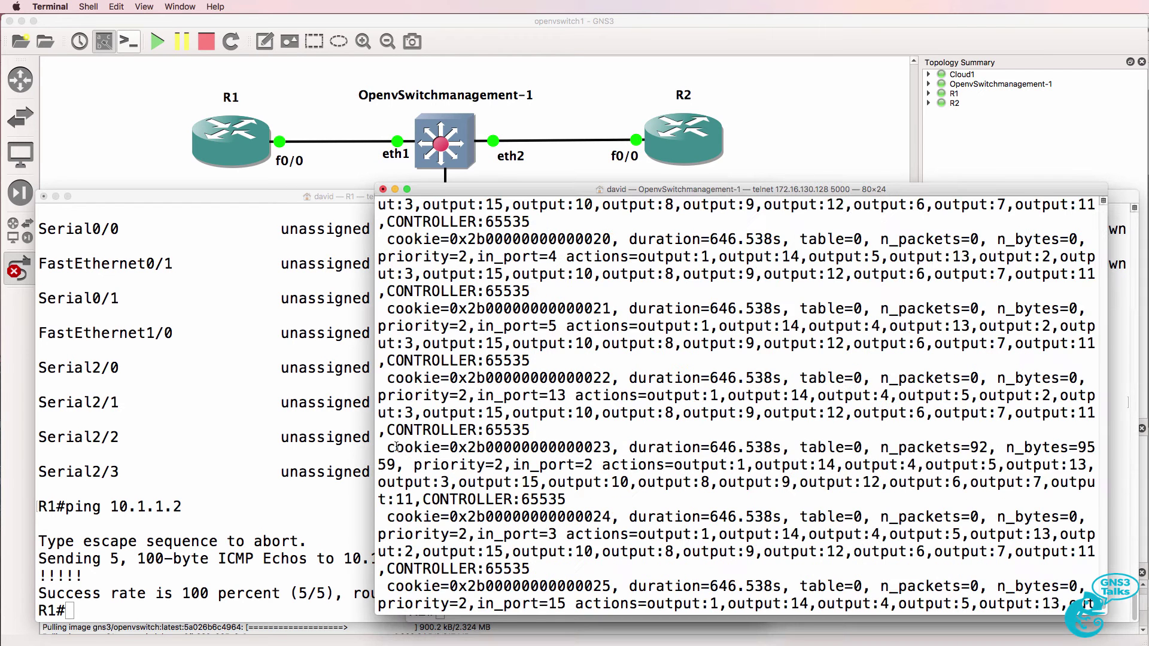
left_click_drag(400, 448, 576, 497)
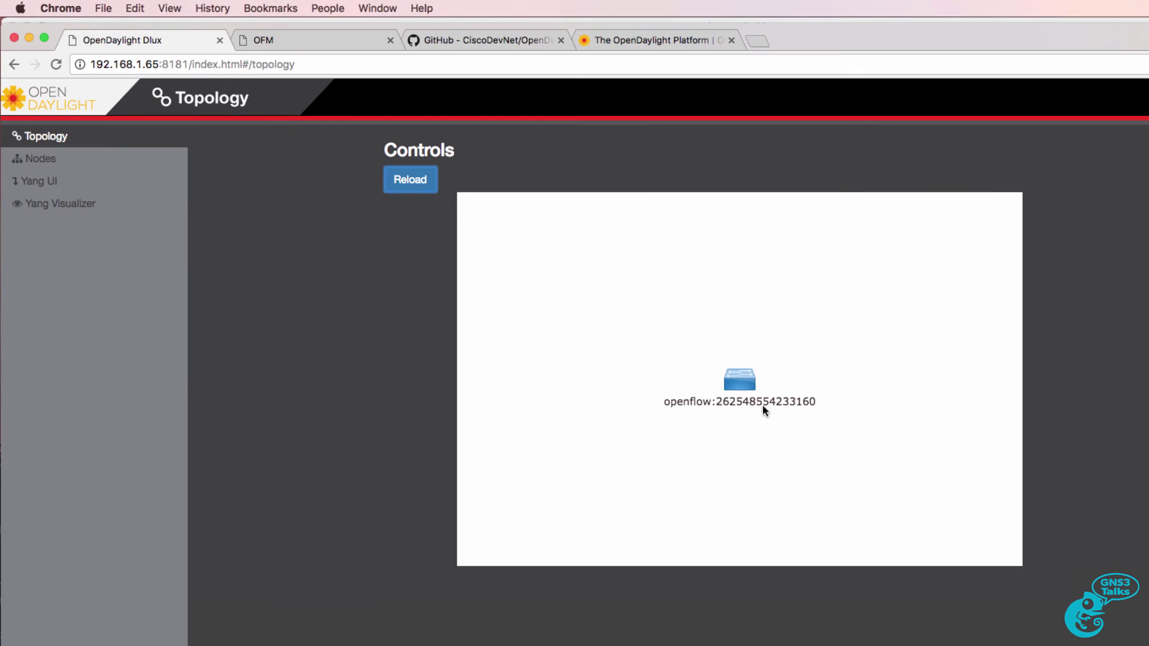
left_click(57, 159)
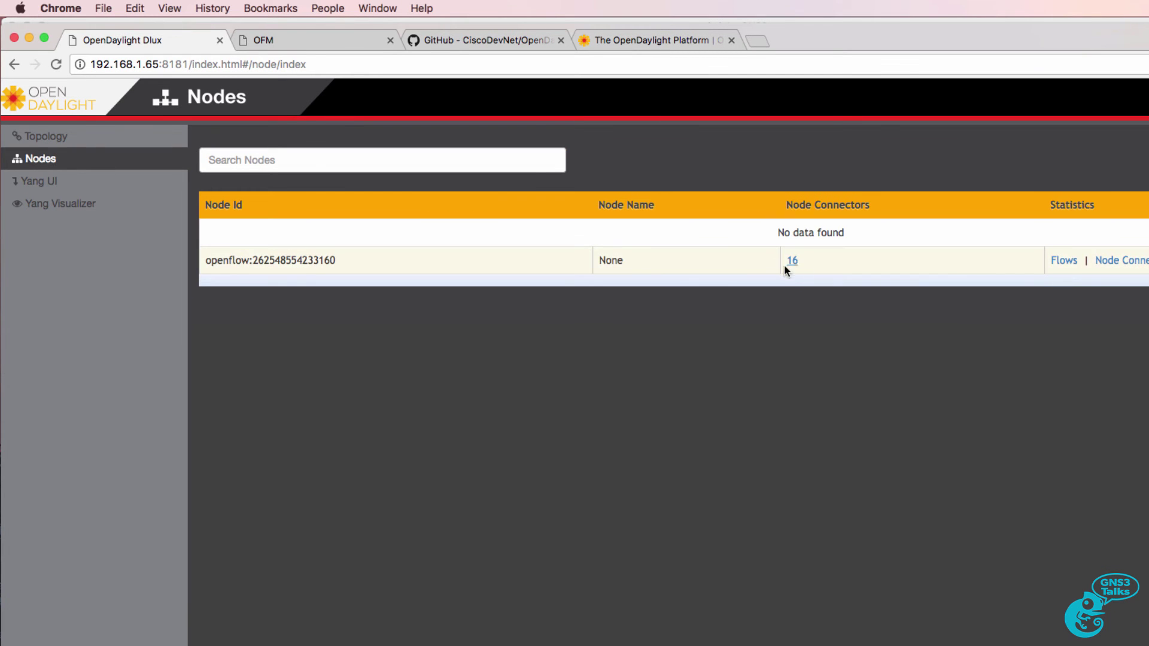
left_click(794, 270)
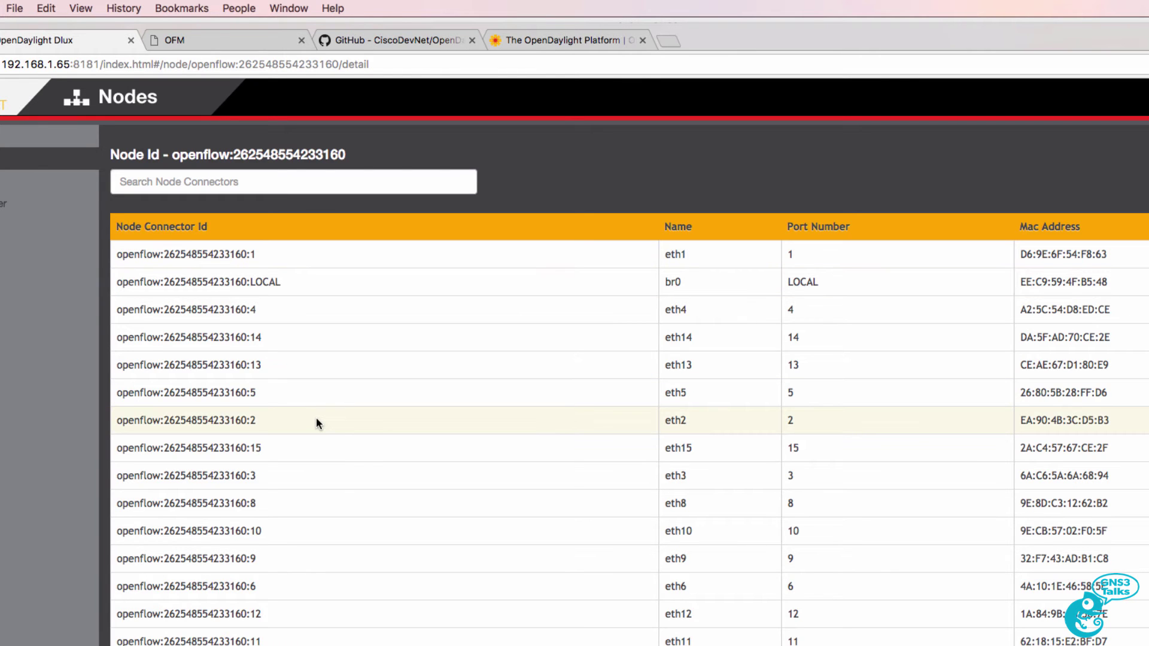
left_click(70, 162)
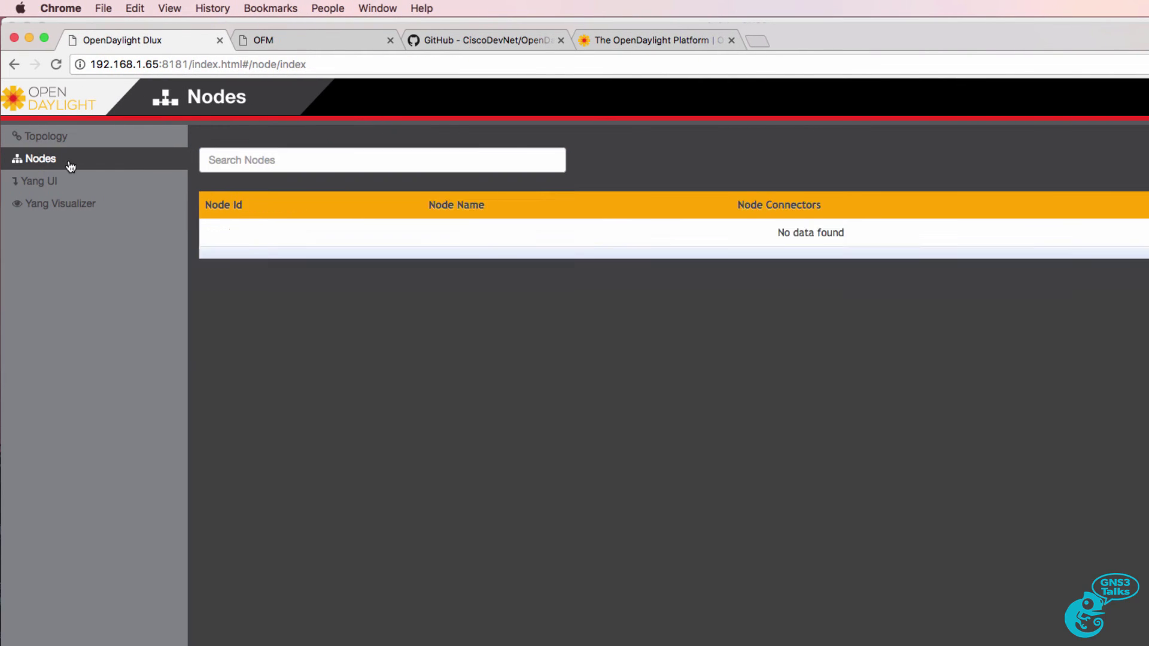
left_click(1059, 259)
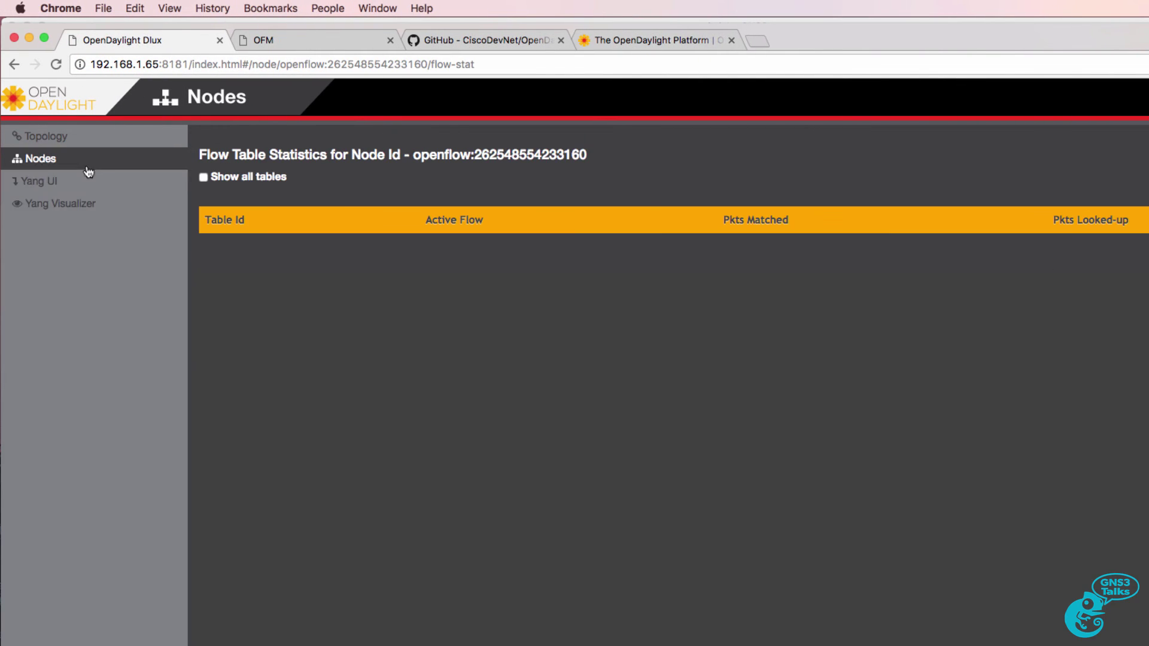
left_click(204, 178)
scroll(680, 455, "down", 3)
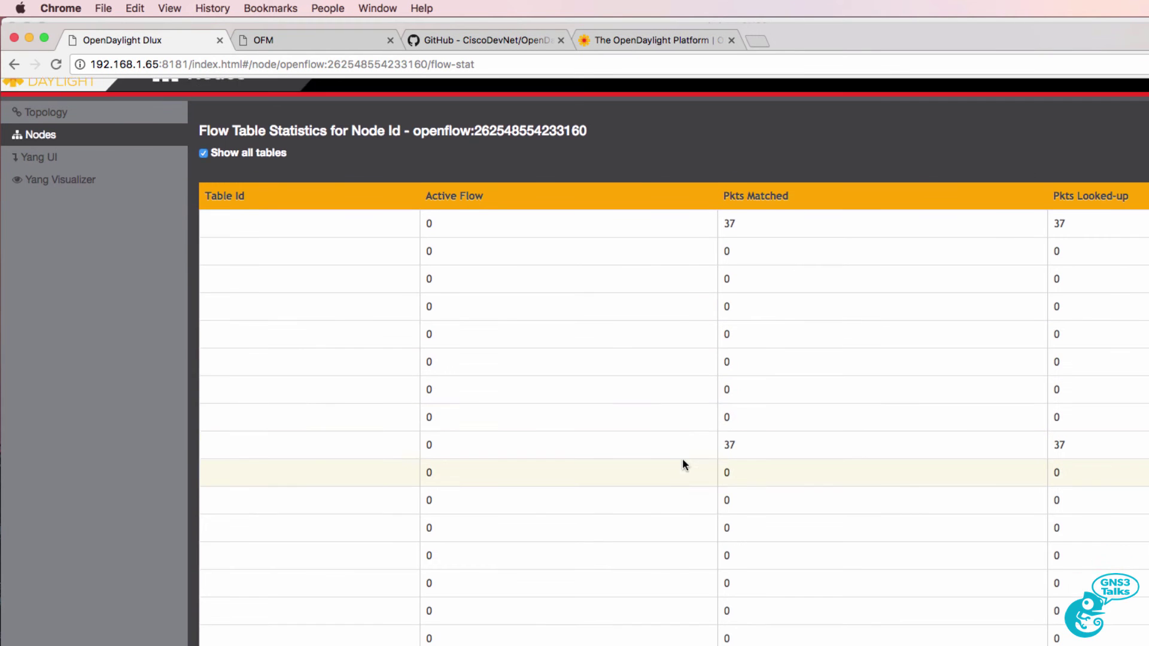
scroll(682, 459, "down", 10)
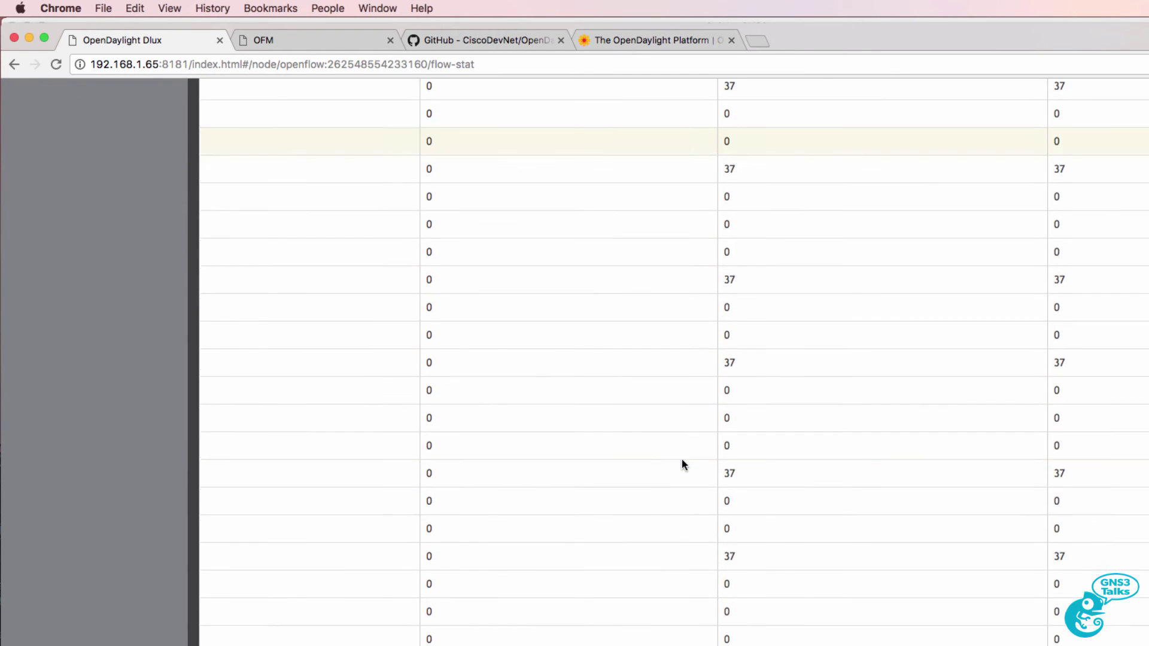
scroll(681, 458, "down", 5)
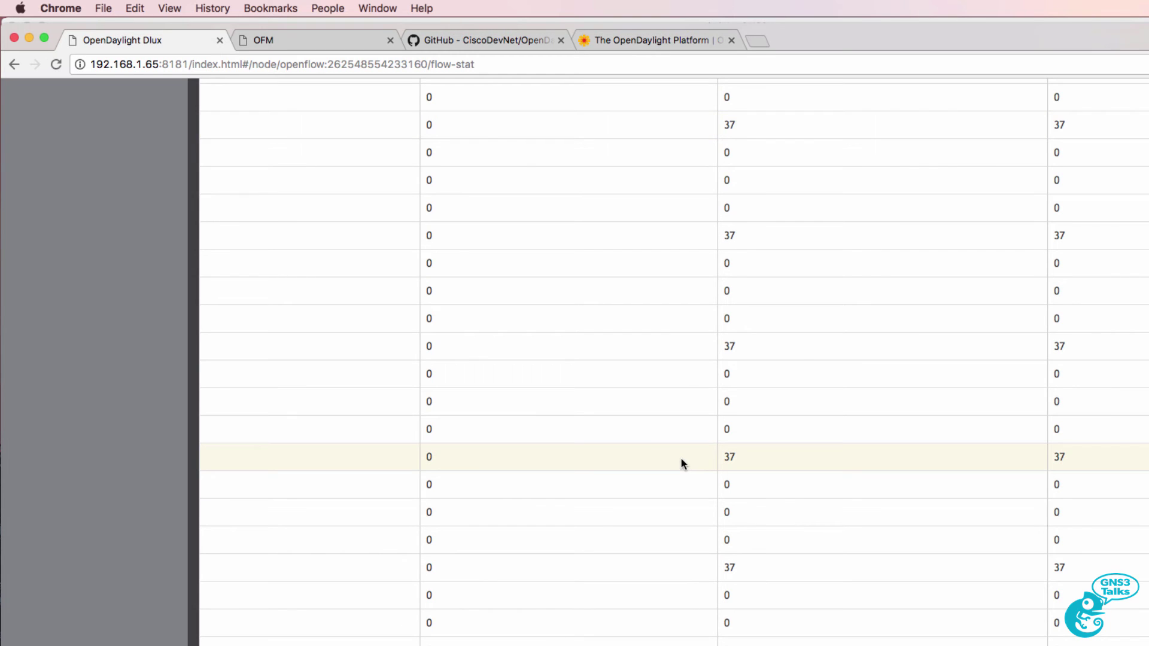
scroll(680, 457, "up", 20)
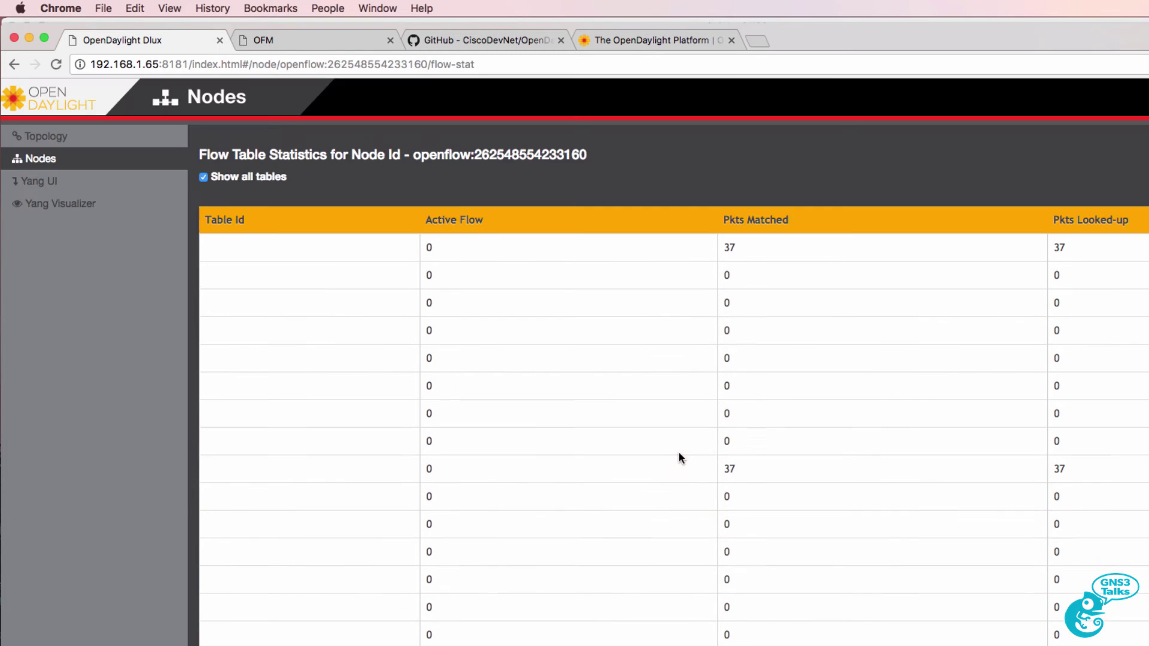
left_click(57, 163)
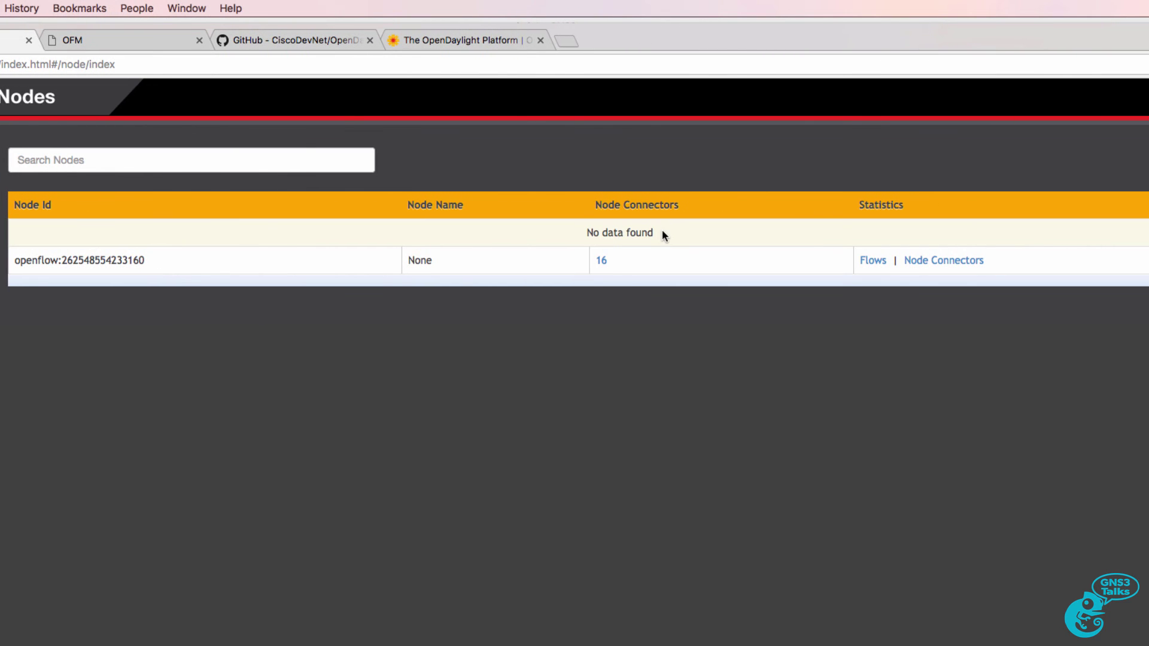
left_click(945, 264)
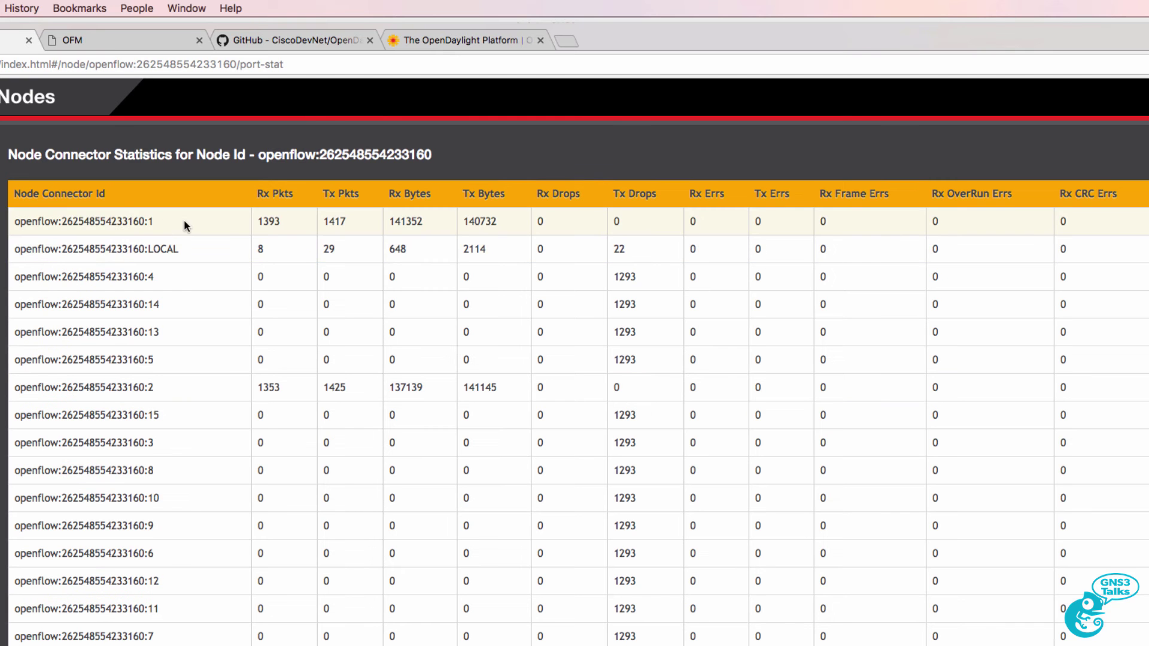
left_click_drag(185, 223, 16, 221)
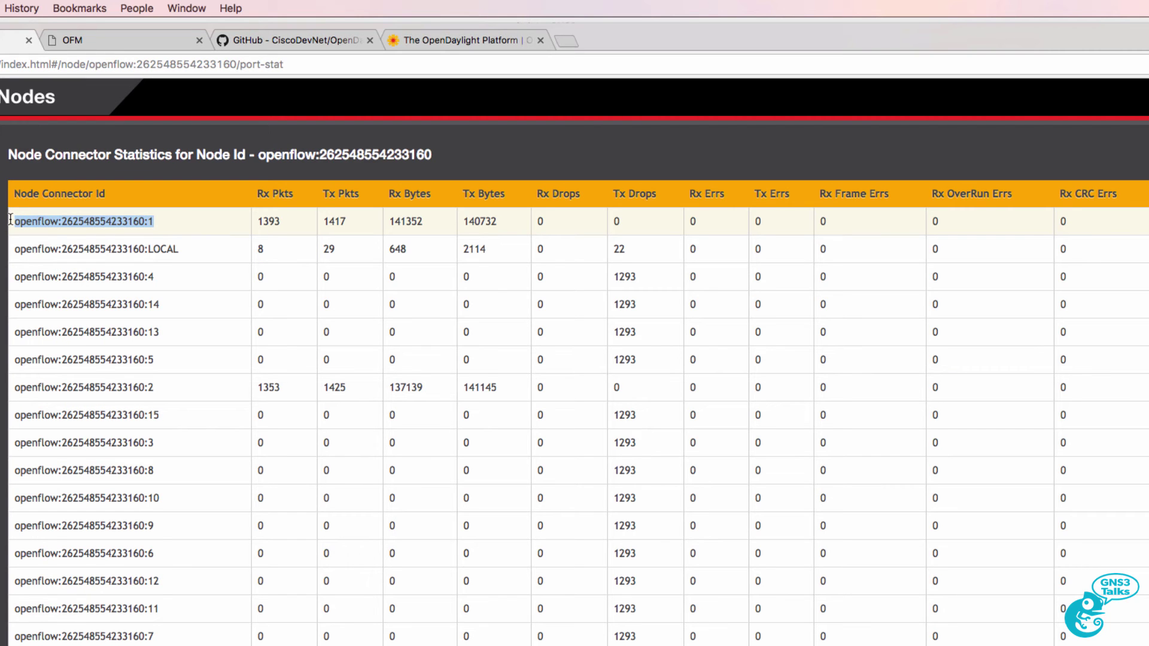
left_click_drag(172, 387, 16, 392)
left_click_drag(190, 249, 12, 250)
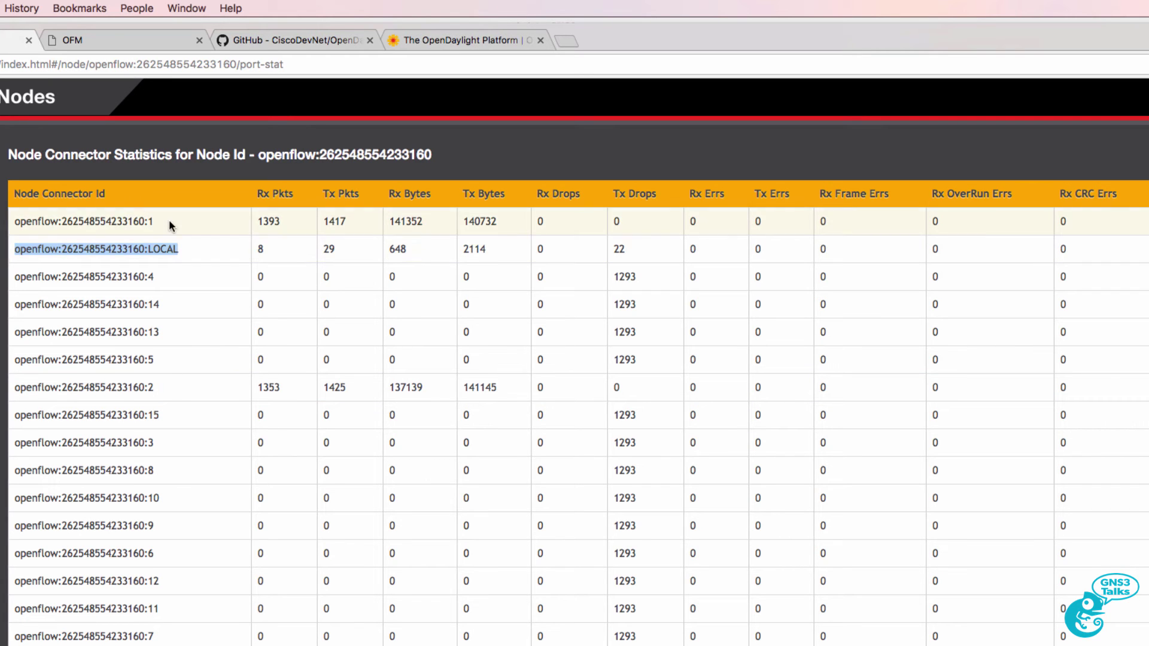
left_click_drag(169, 221, 5, 220)
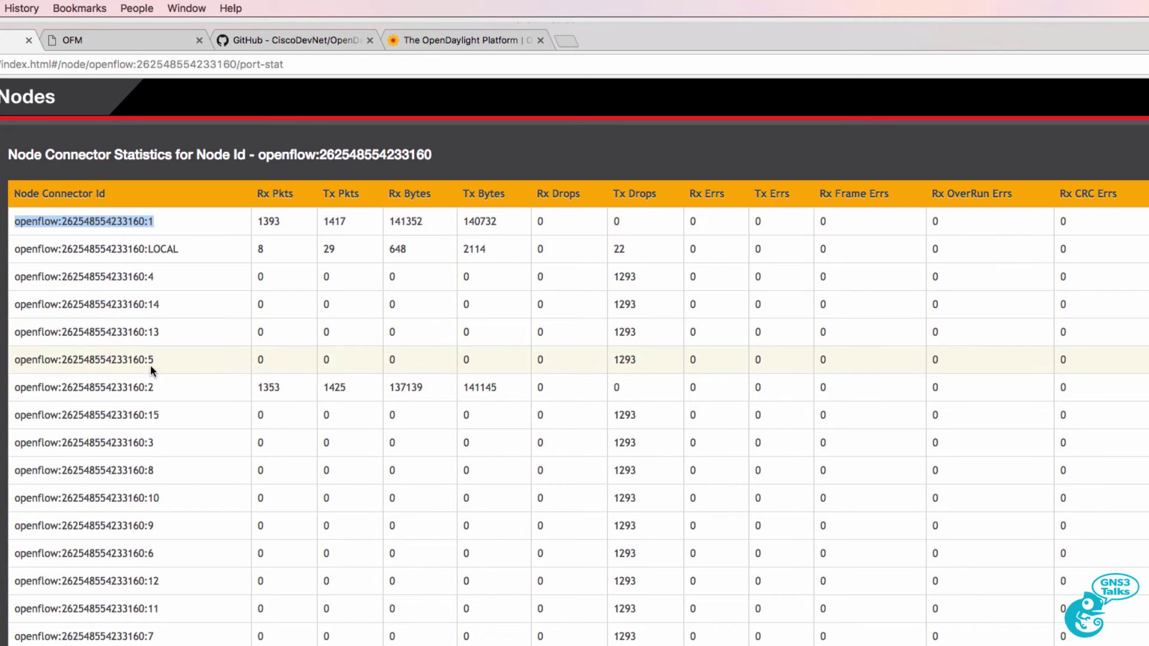
left_click_drag(154, 388, 4, 376)
triple_click(96, 249)
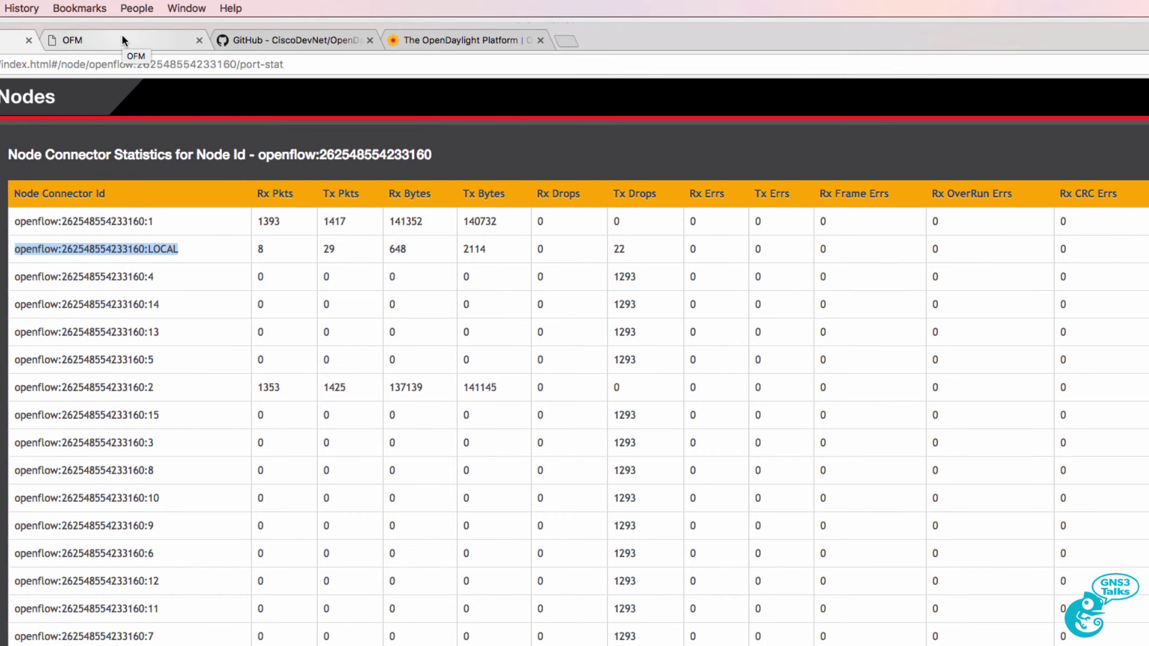
Reload OpenFlow Manager and browse the switch's flows in Flow management
left_click(122, 37)
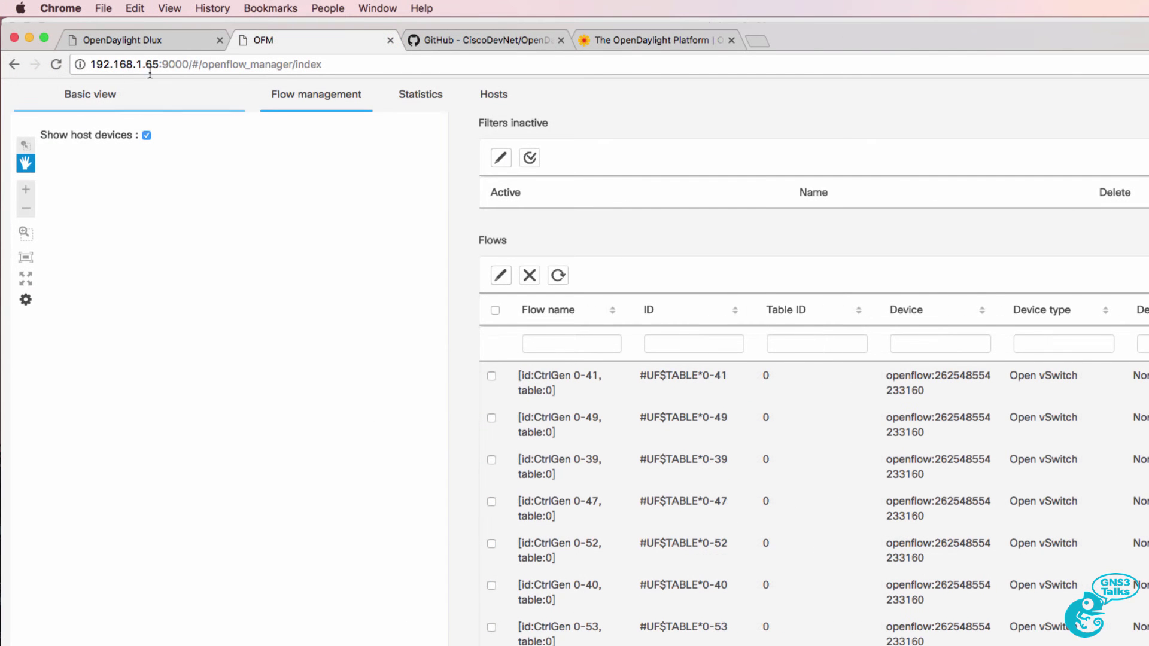
left_click(56, 63)
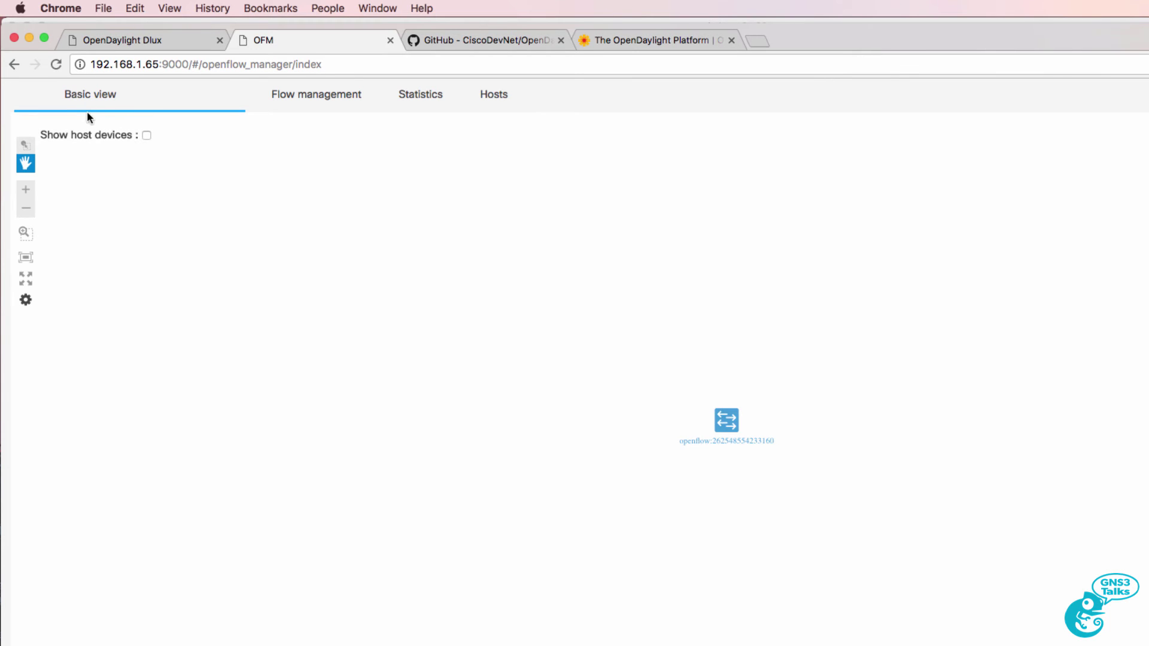
left_click(58, 64)
left_click(317, 97)
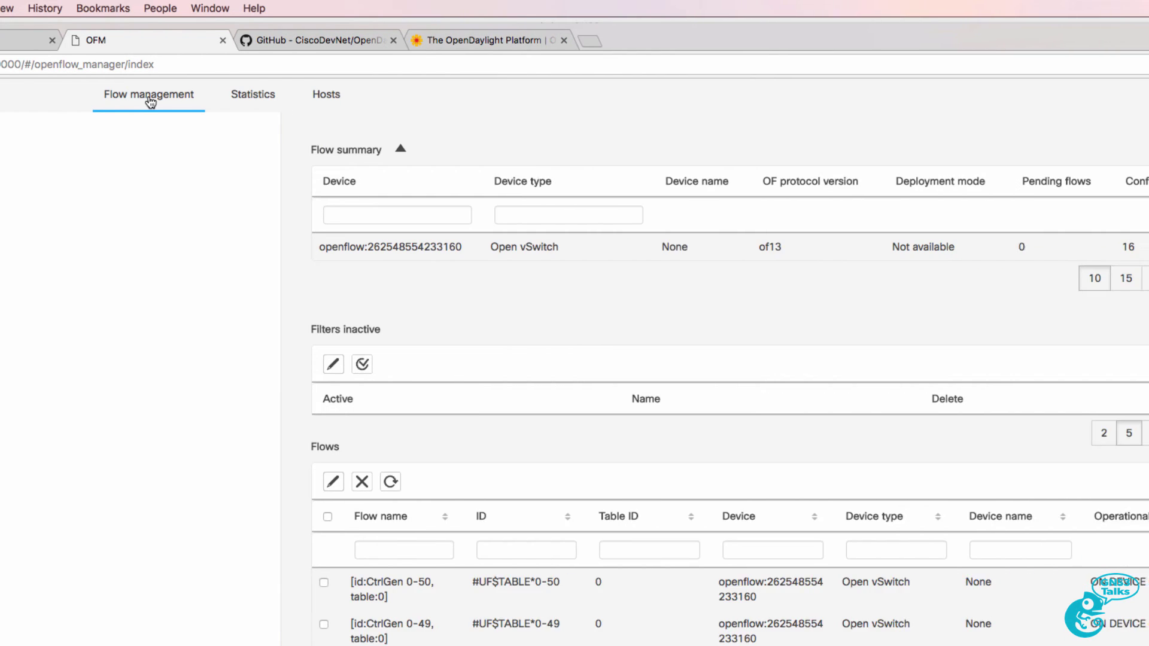
scroll(677, 512, "down", 5)
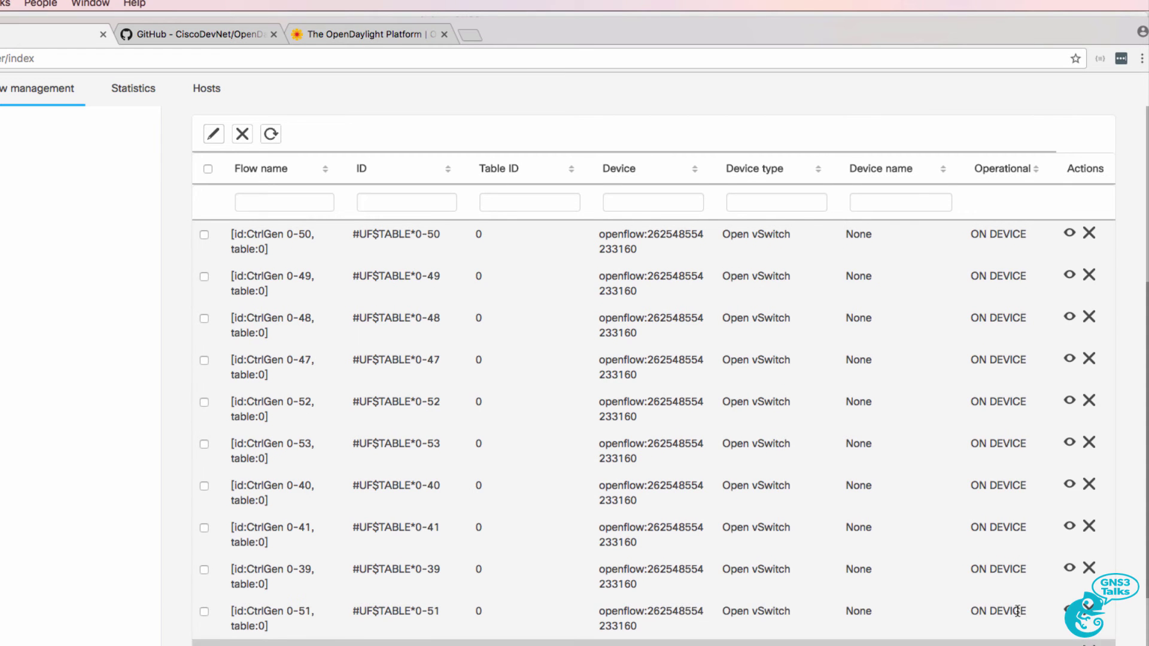
scroll(539, 389, "down", 2)
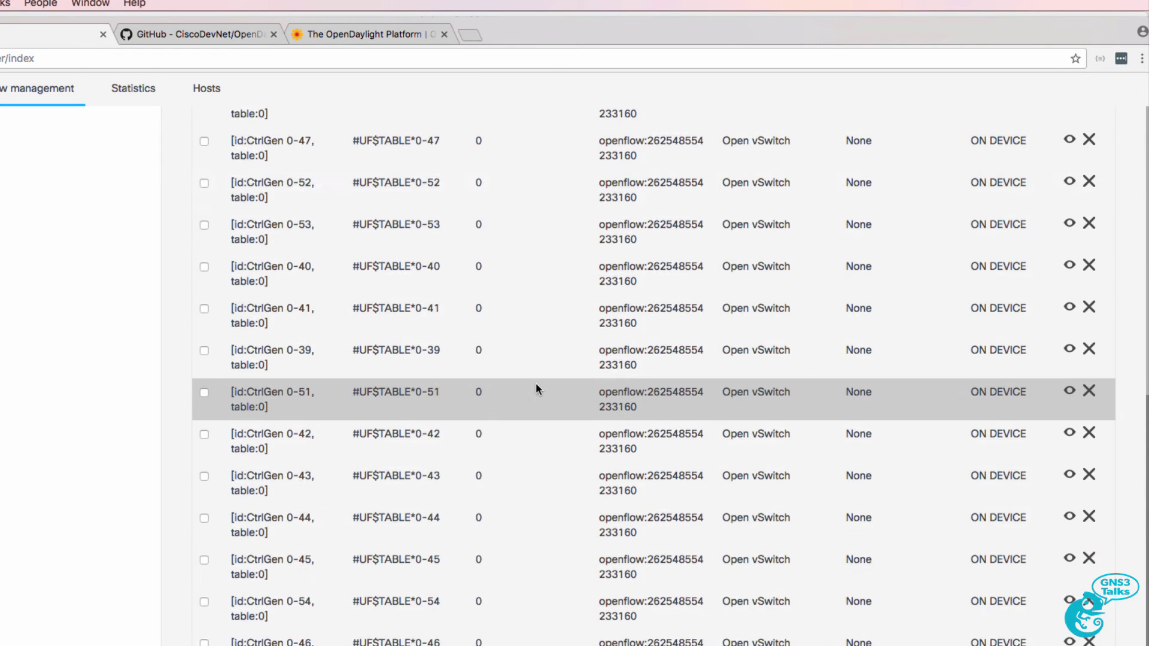
scroll(536, 388, "down", 5)
scroll(536, 388, "up", 2)
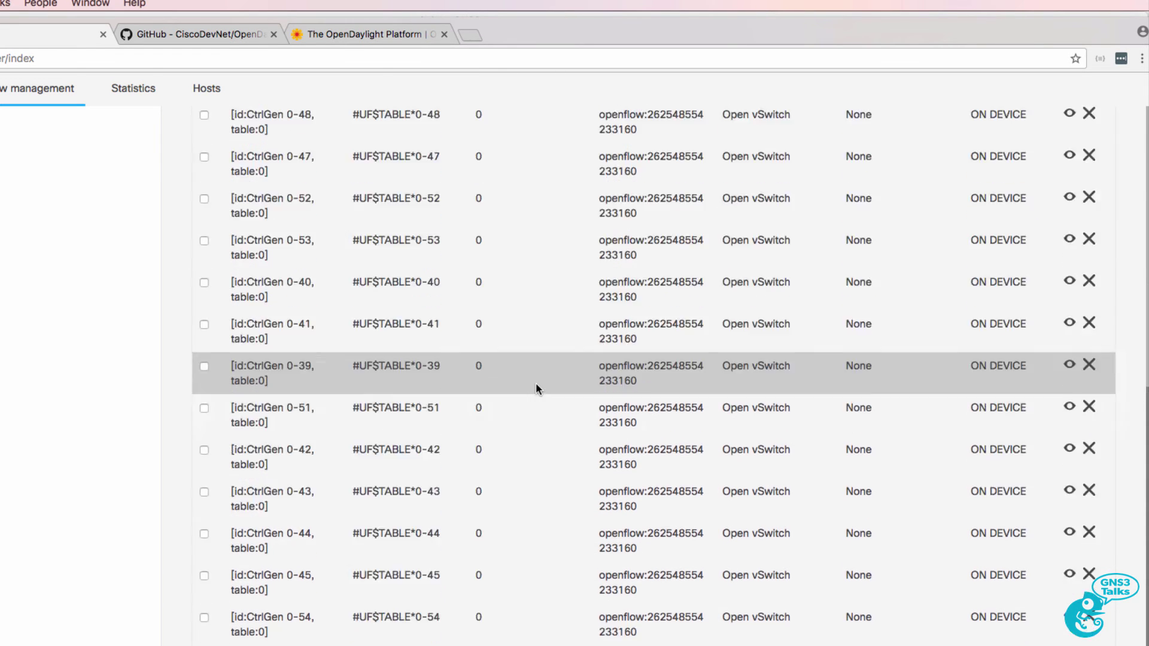
scroll(517, 421, "down", 2)
scroll(517, 416, "up", 5)
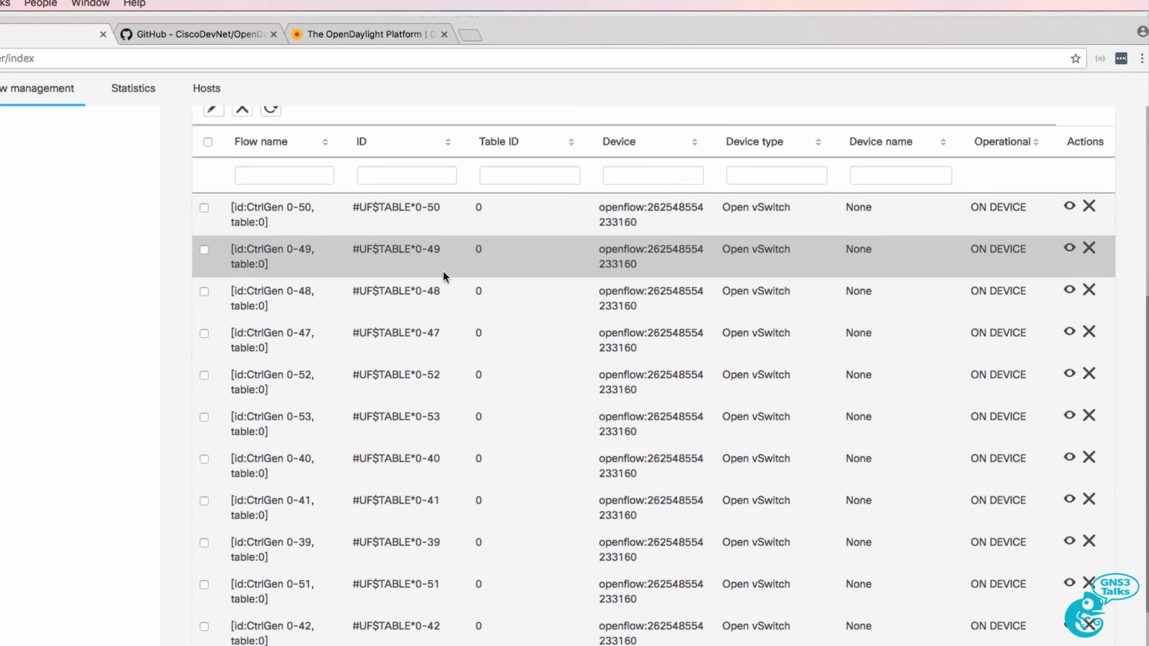
Open flow 0-49's settings, noting priority 2 and in port 9
left_click(1066, 247)
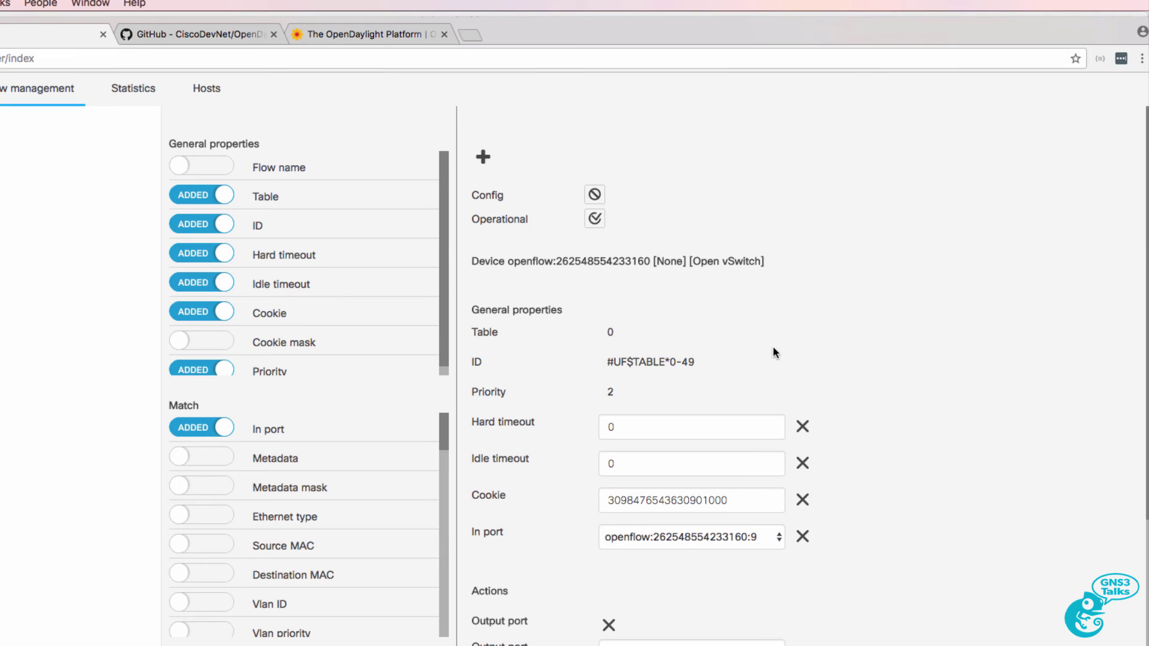
left_click_drag(629, 391, 600, 393)
left_click(757, 540)
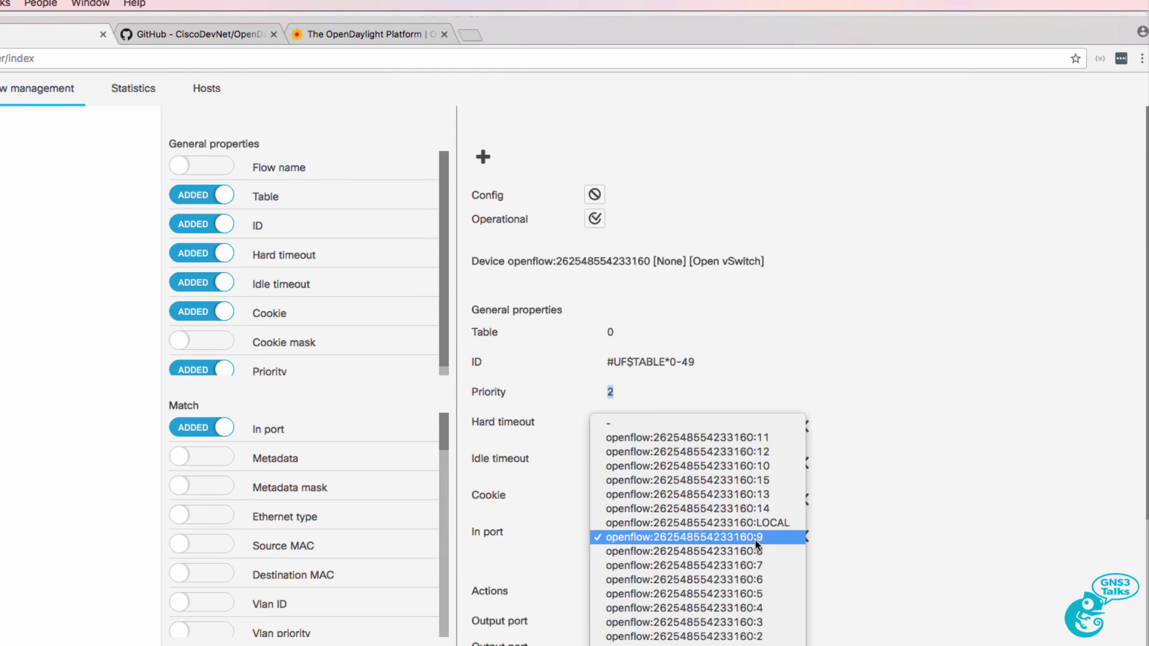
left_click(756, 538)
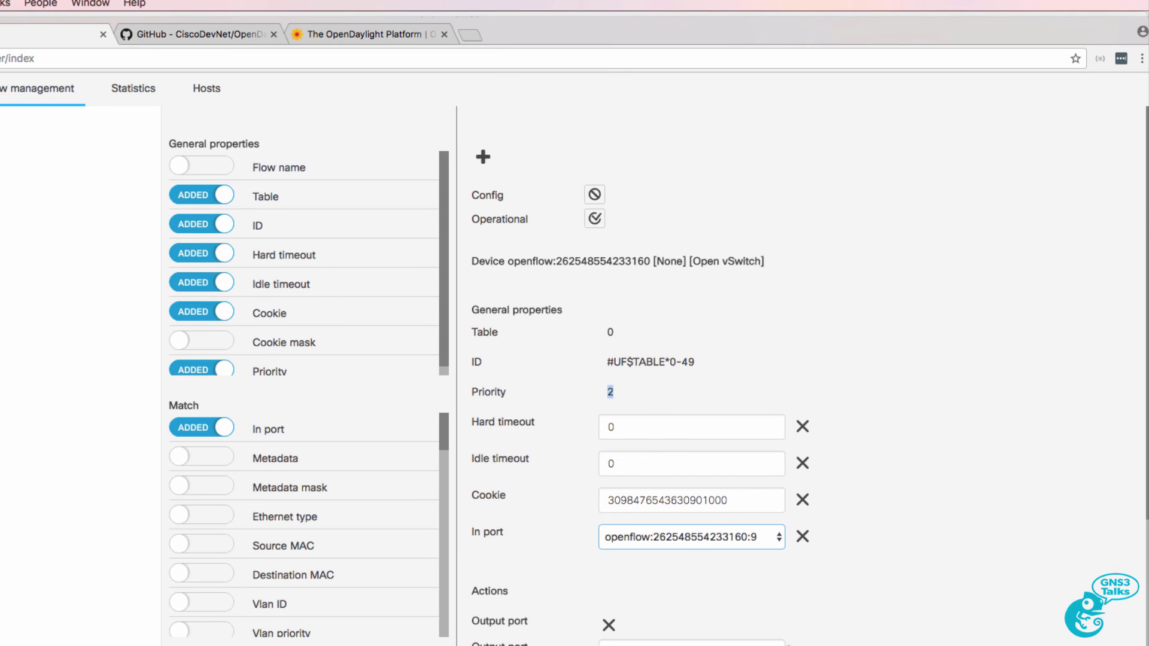
scroll(856, 626, "down", 3)
scroll(754, 599, "down", 2)
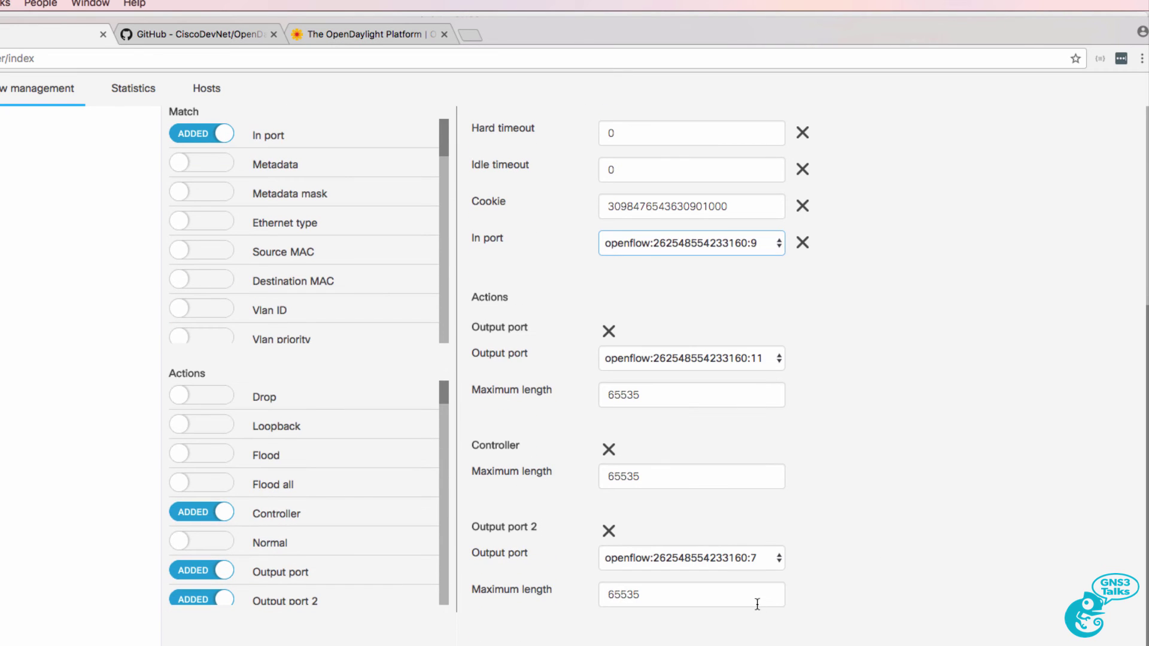
scroll(756, 602, "up", 5)
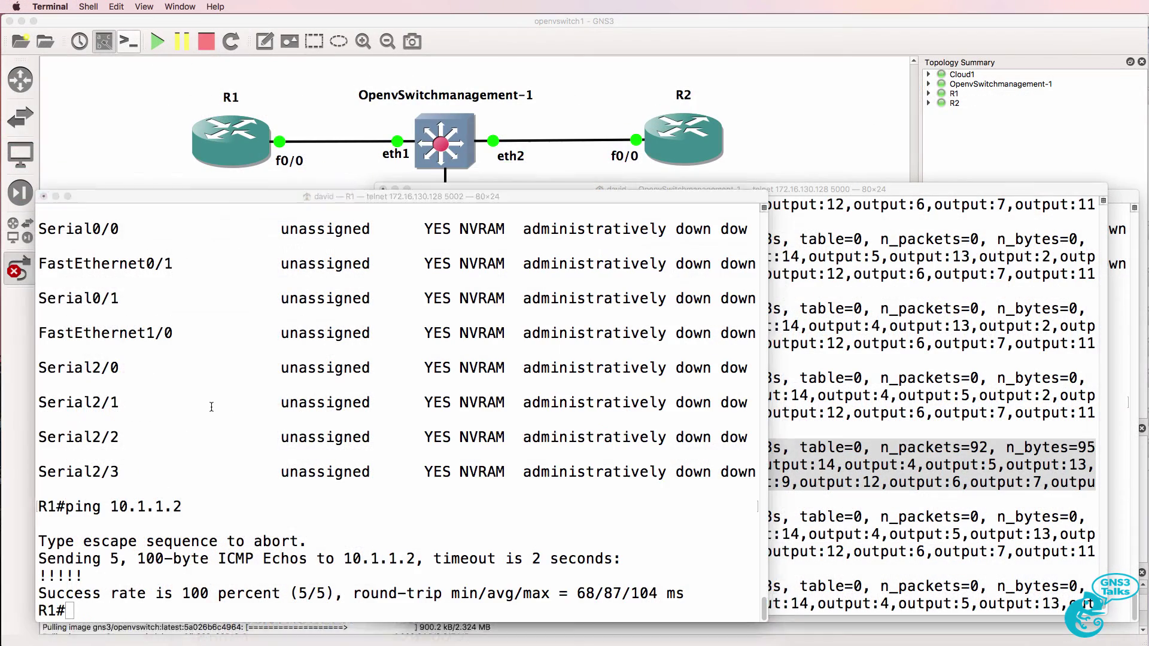
Rerun R1's ping to 10.1.1.2
left_click(212, 407)
key("Up")
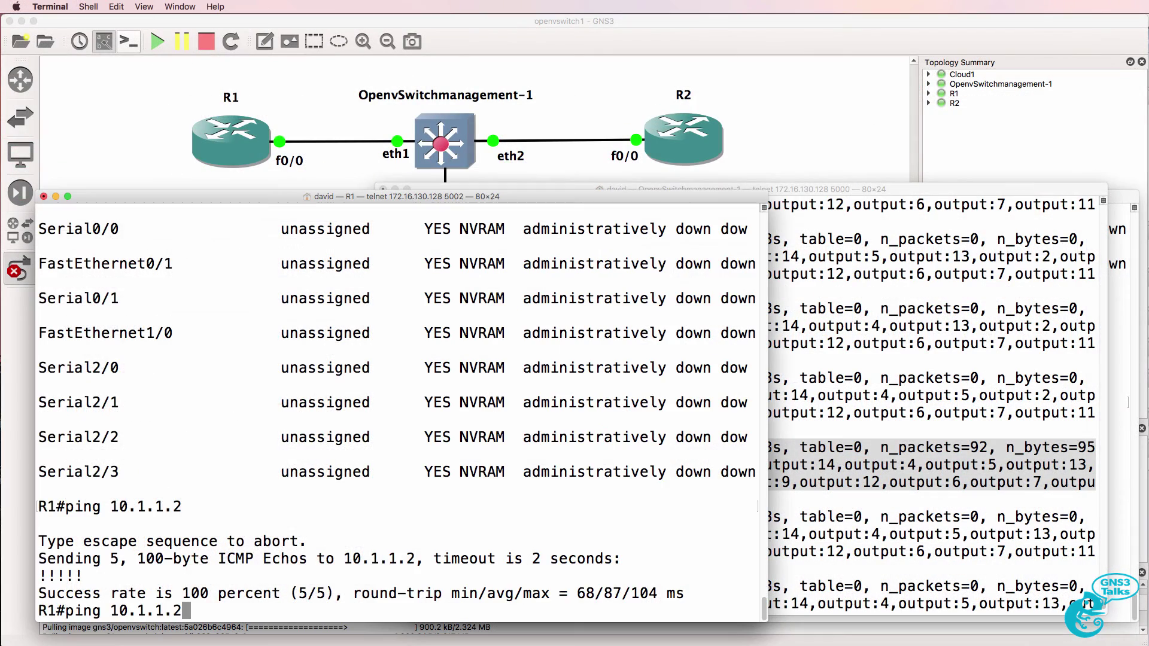
key("Return")
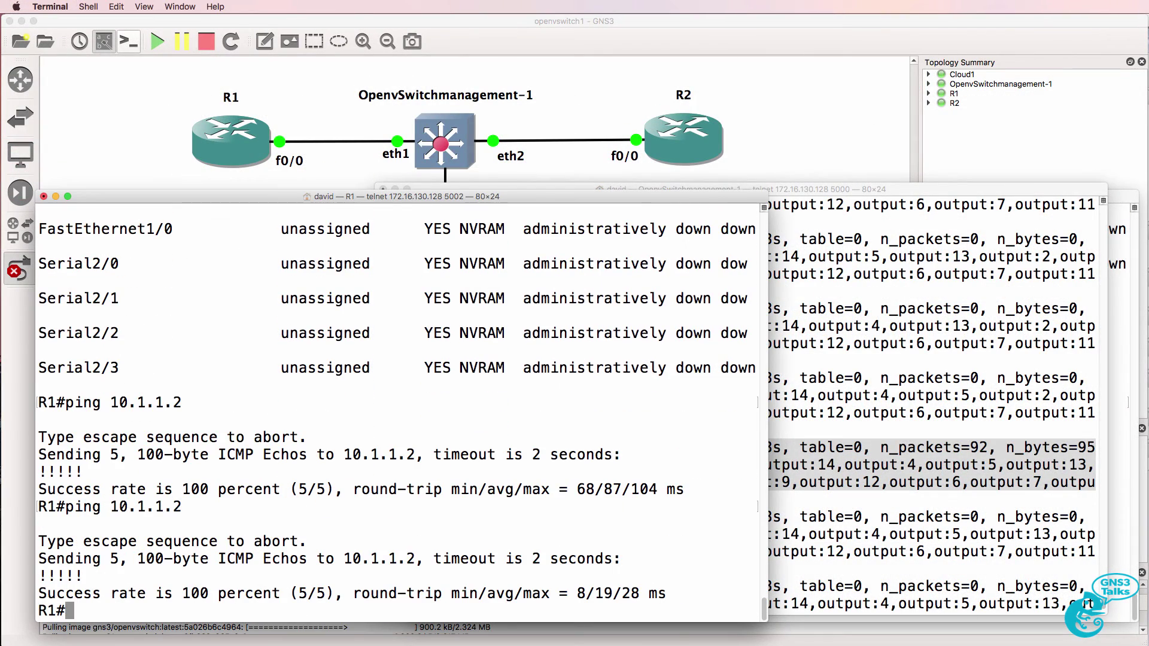
Highlight the priority=2 flows for in_port 2 and in_port 1 in the switch's flow dump
left_click(892, 402)
left_click(438, 455)
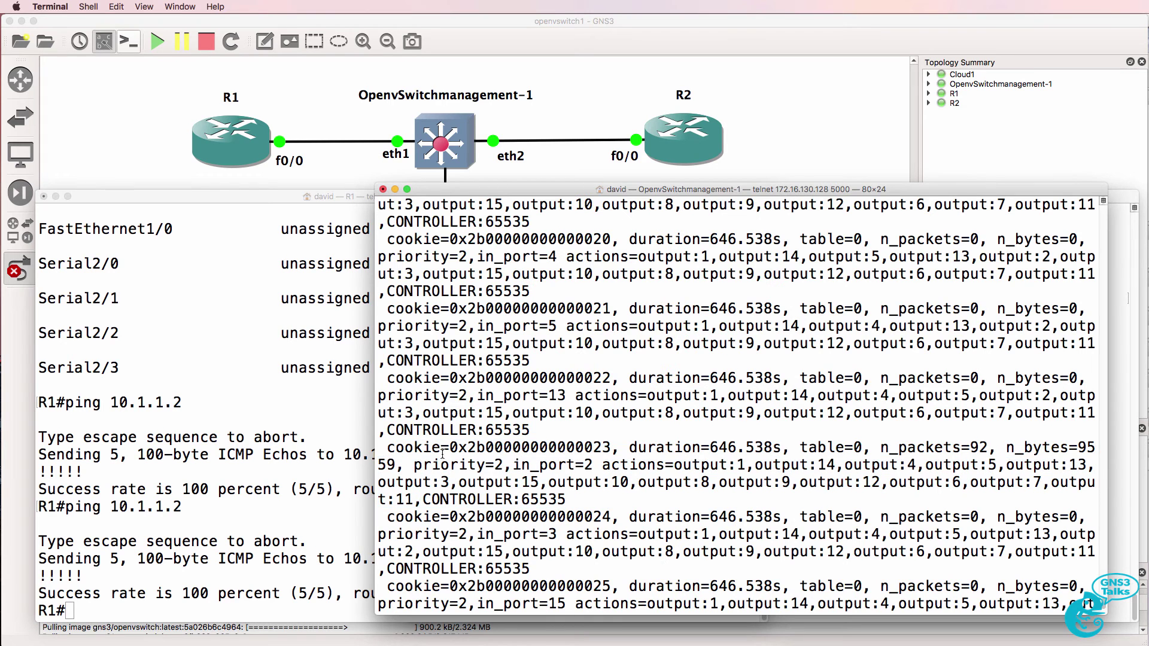
left_click_drag(415, 465, 598, 457)
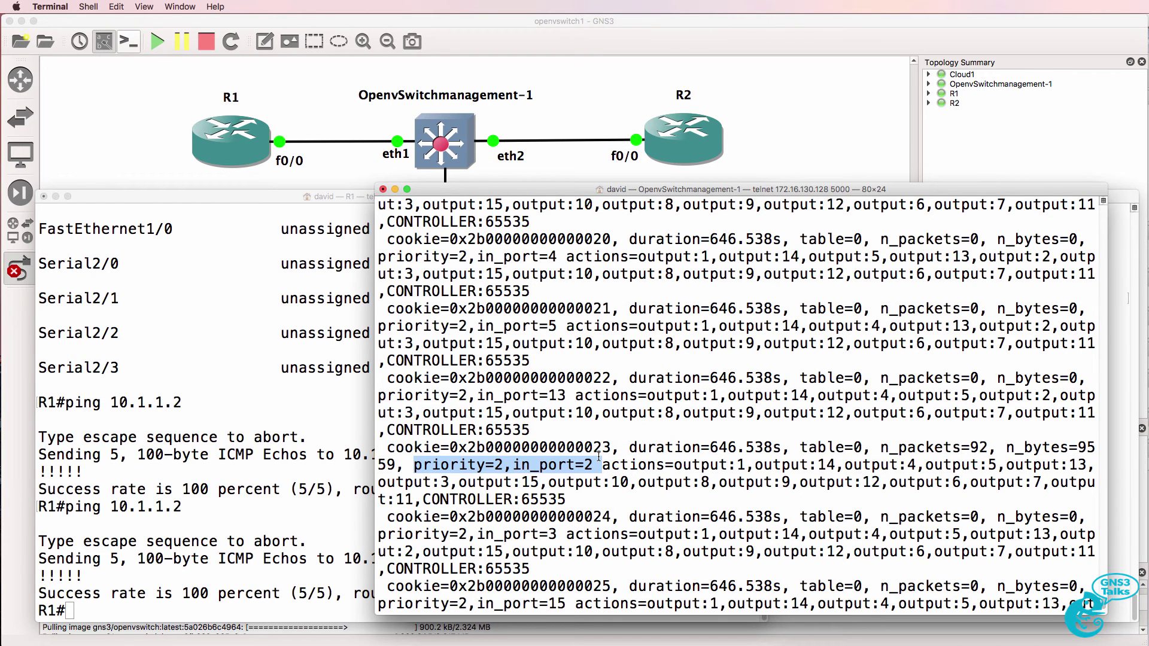
scroll(598, 457, "down", 1)
scroll(598, 457, "up", 5)
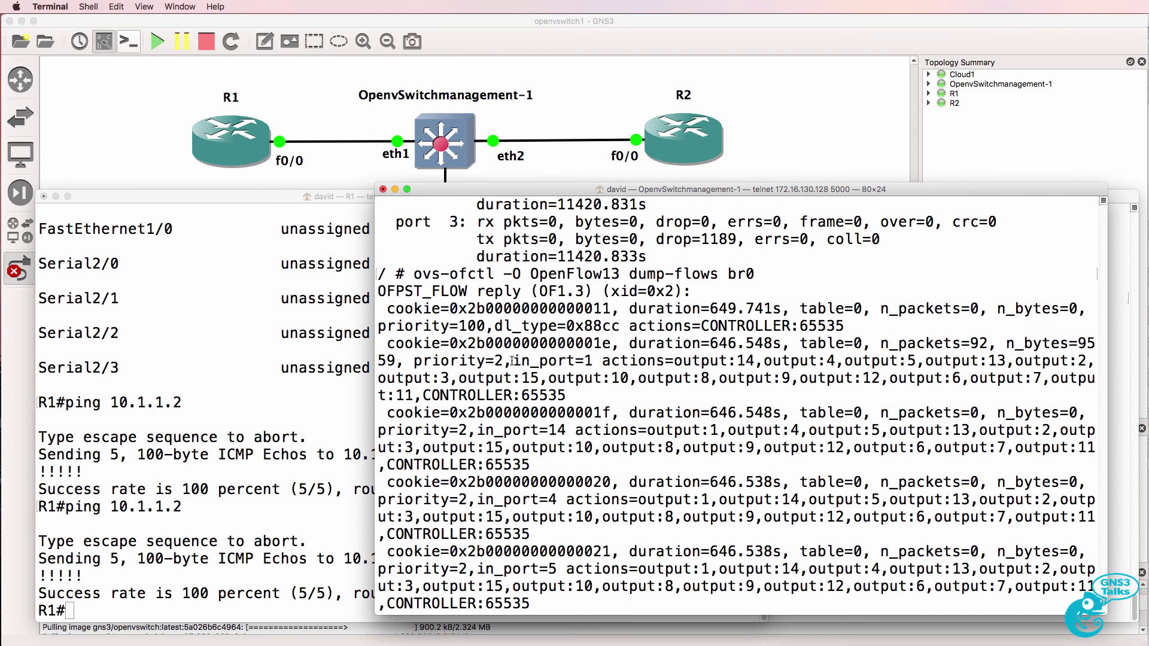
left_click_drag(417, 362, 602, 391)
Note the port 1 flow's packet counters, then highlight Open vSwitch, of13 and 16 configured flows
left_click(474, 366)
left_click_drag(414, 361, 503, 360)
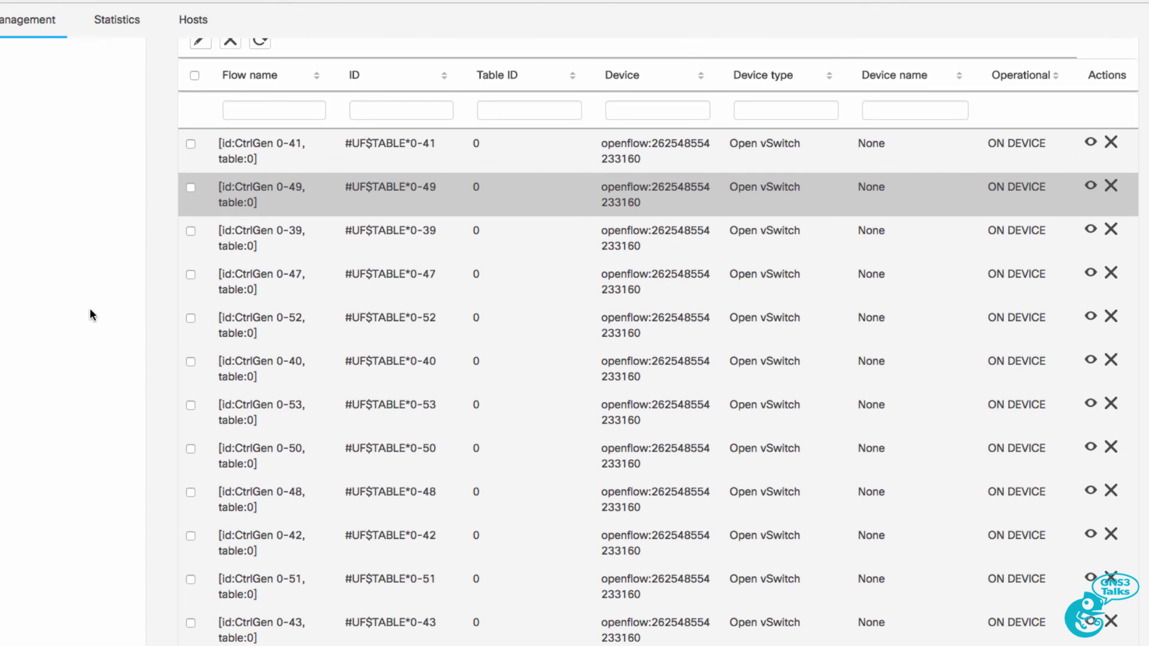
scroll(342, 319, "up", 6)
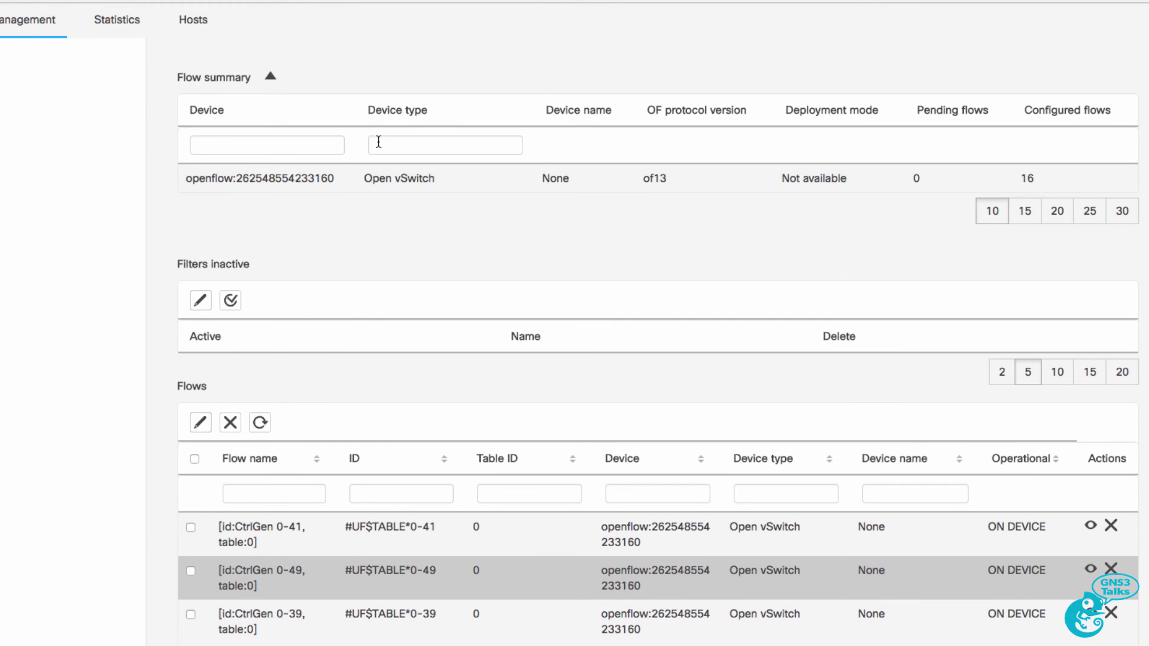
left_click_drag(366, 178, 438, 178)
left_click(377, 178)
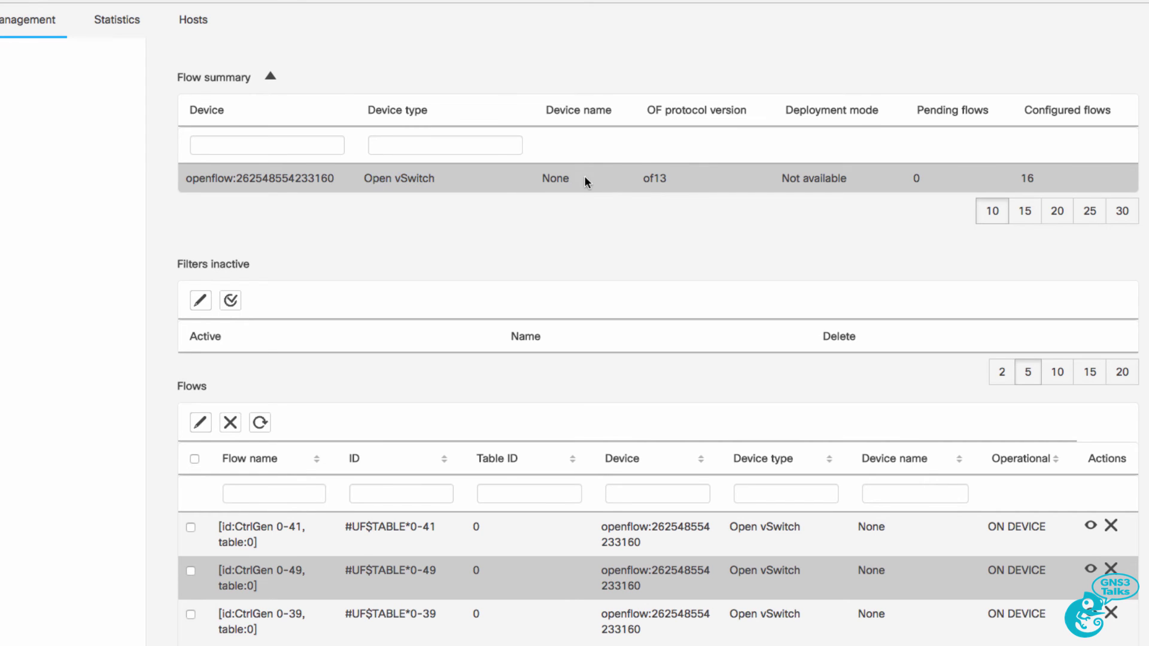
left_click_drag(641, 175, 675, 174)
left_click_drag(1020, 180, 1046, 182)
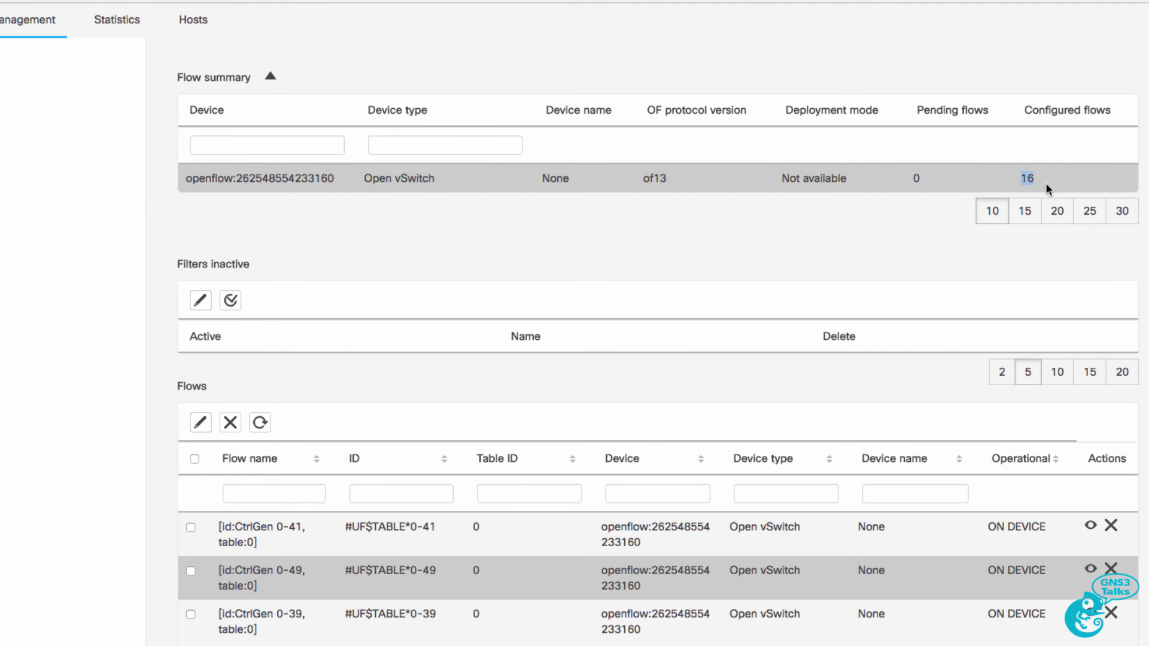
Target the Open vSwitch and enter table 0, flow ID abc and priority 1000
left_click(200, 422)
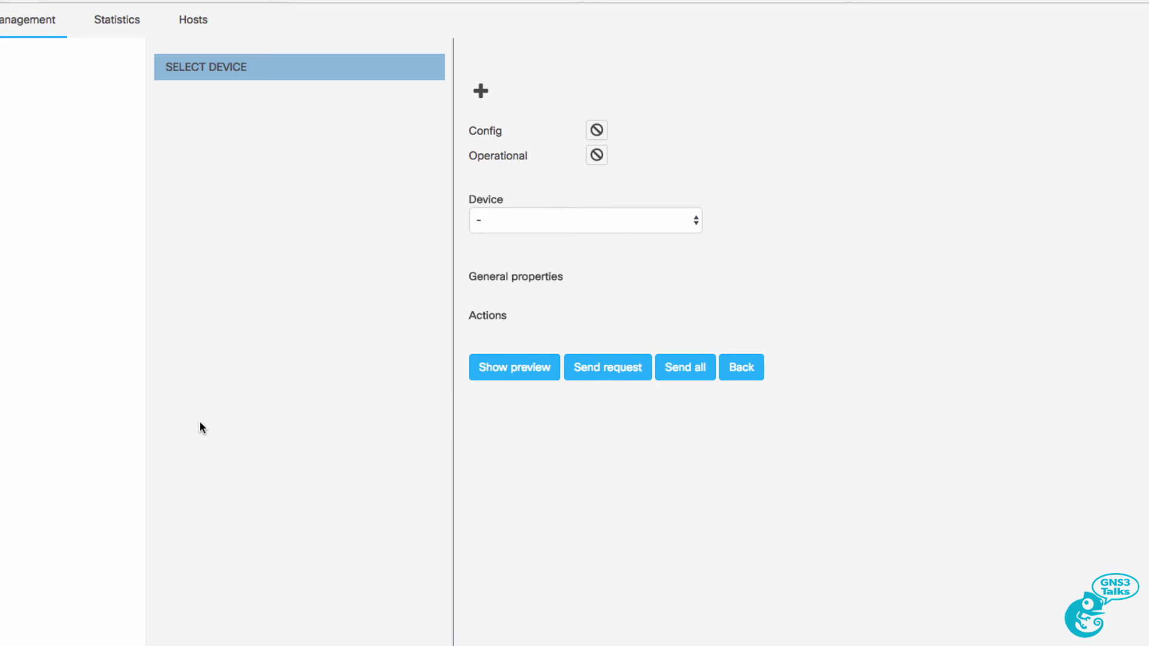
left_click(580, 222)
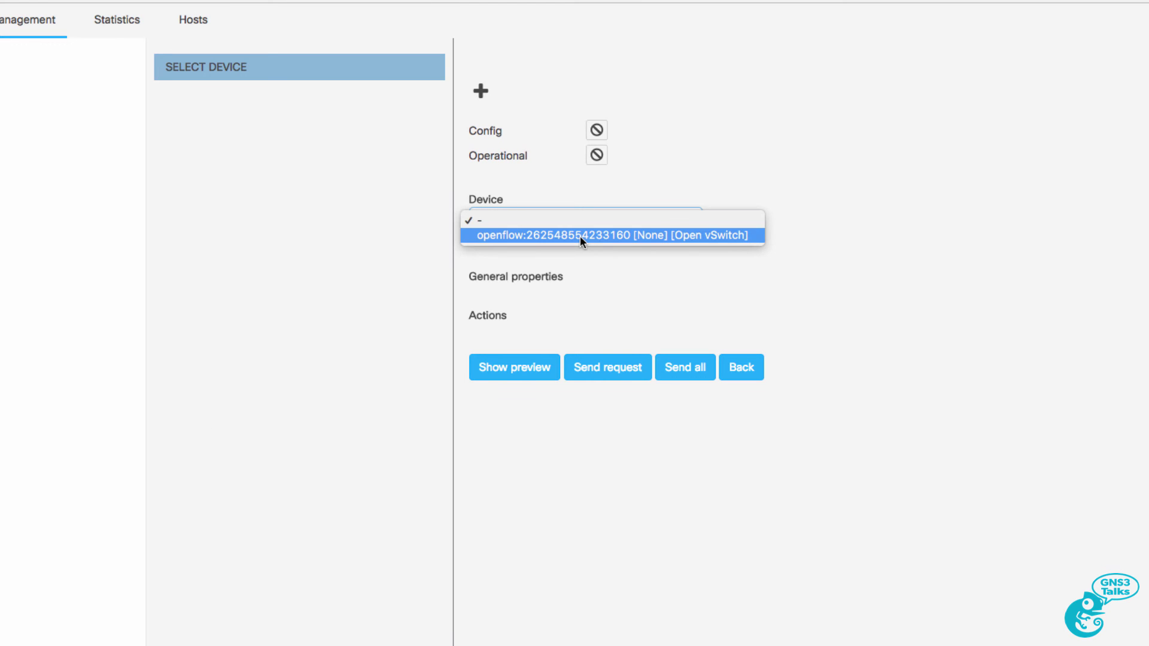
left_click(580, 236)
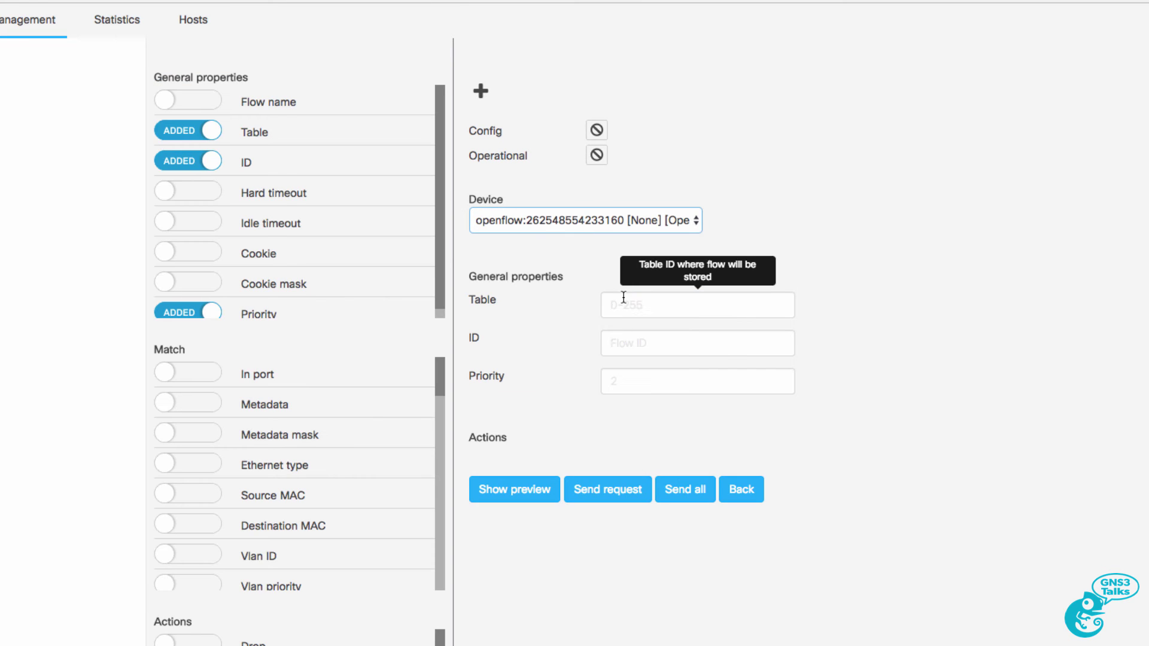
left_click(622, 302)
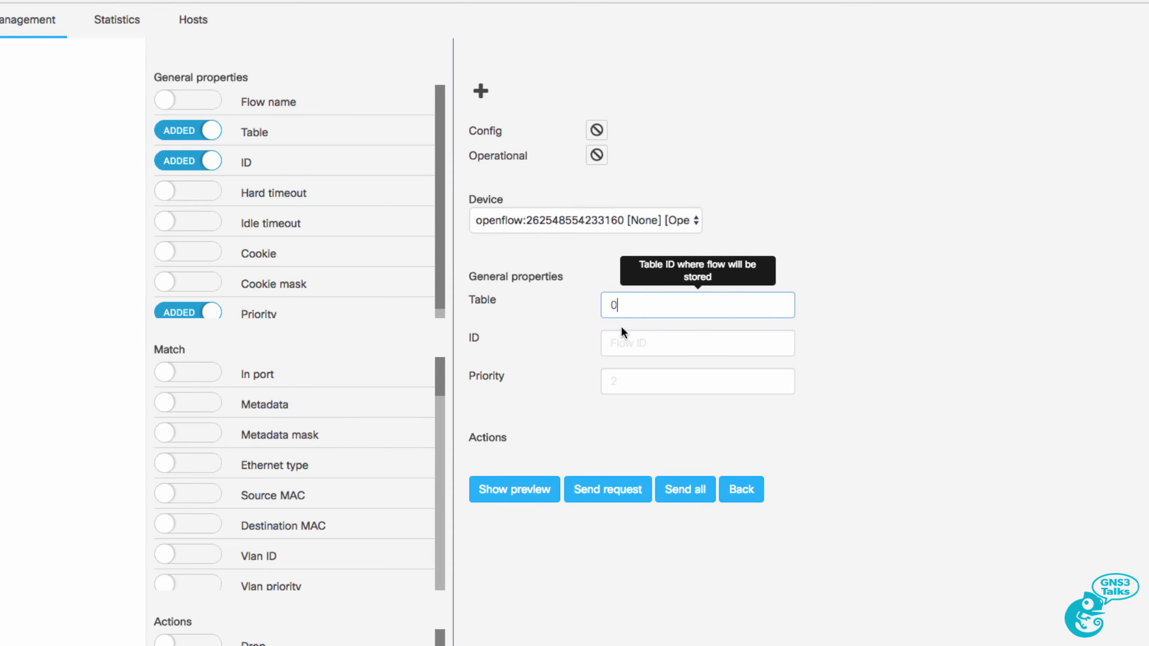
left_click(623, 344)
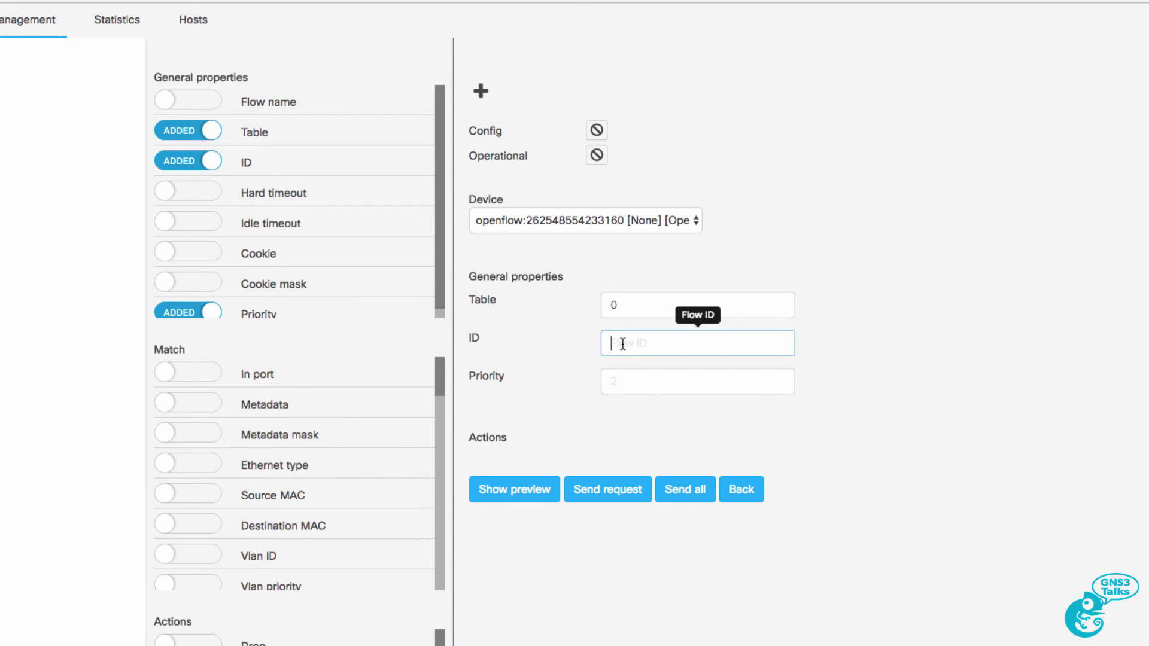
type("abc")
left_click(623, 381)
type("1000")
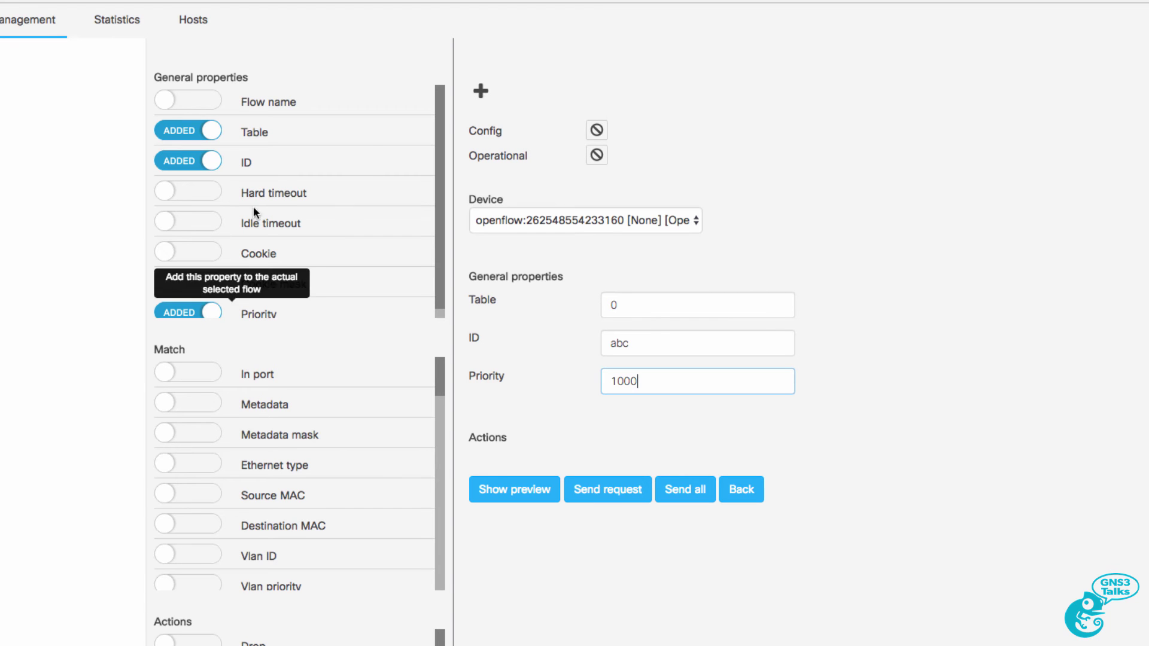
Add a hard timeout of 1000 to the flow
left_click(206, 200)
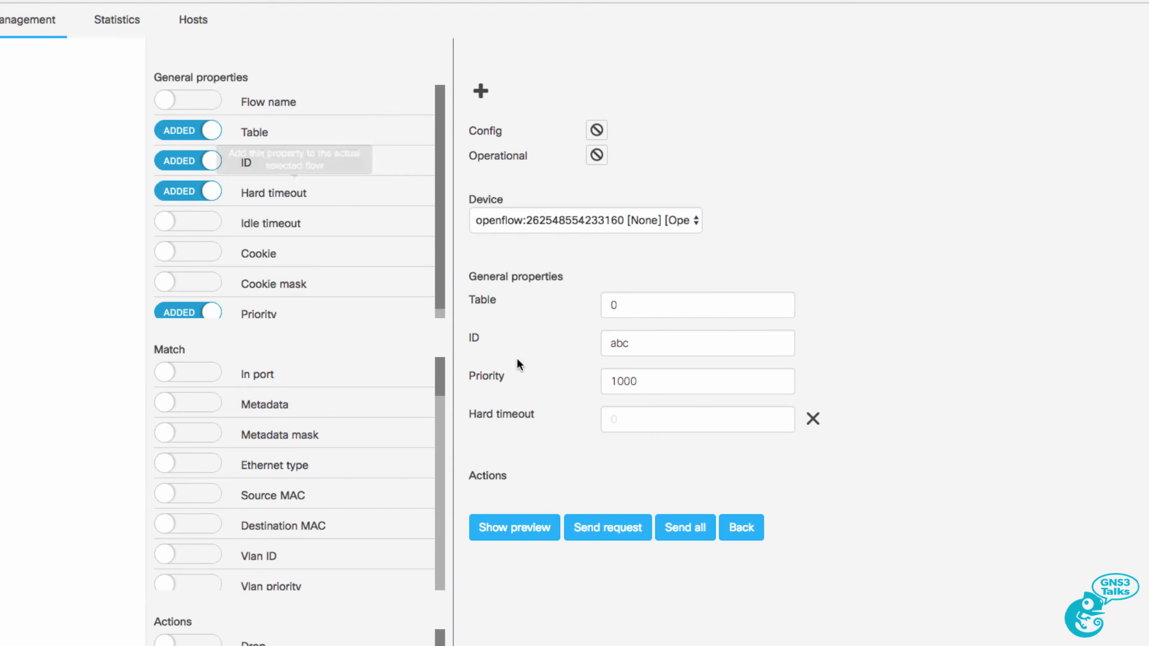
left_click(622, 421)
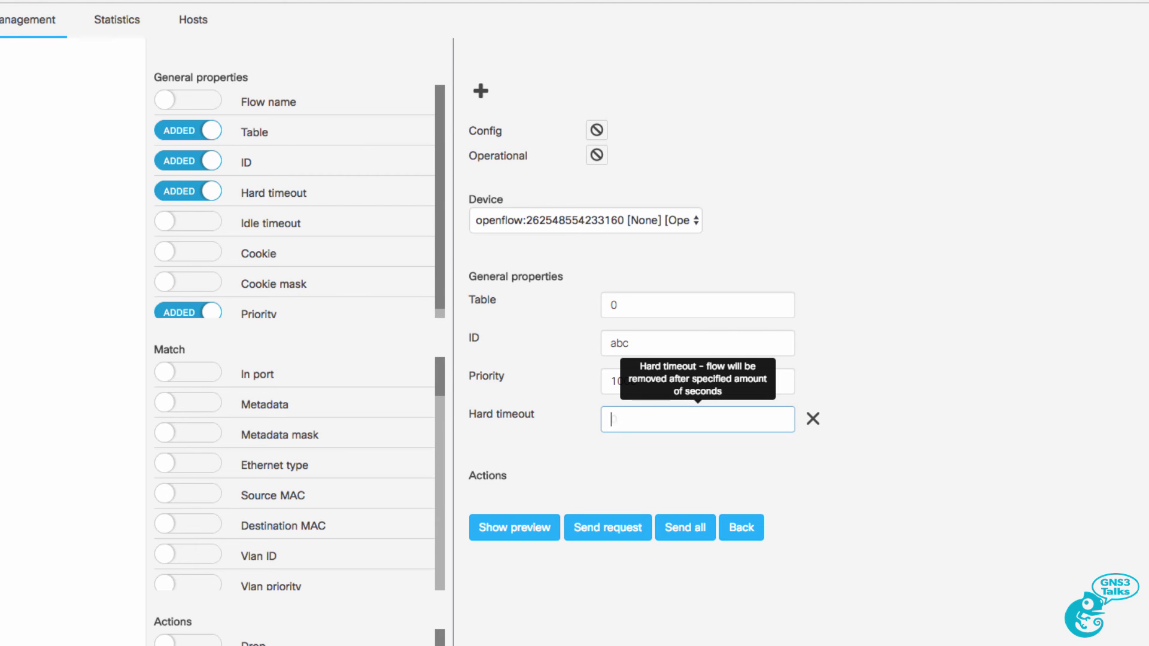
type("1000")
key("Tab")
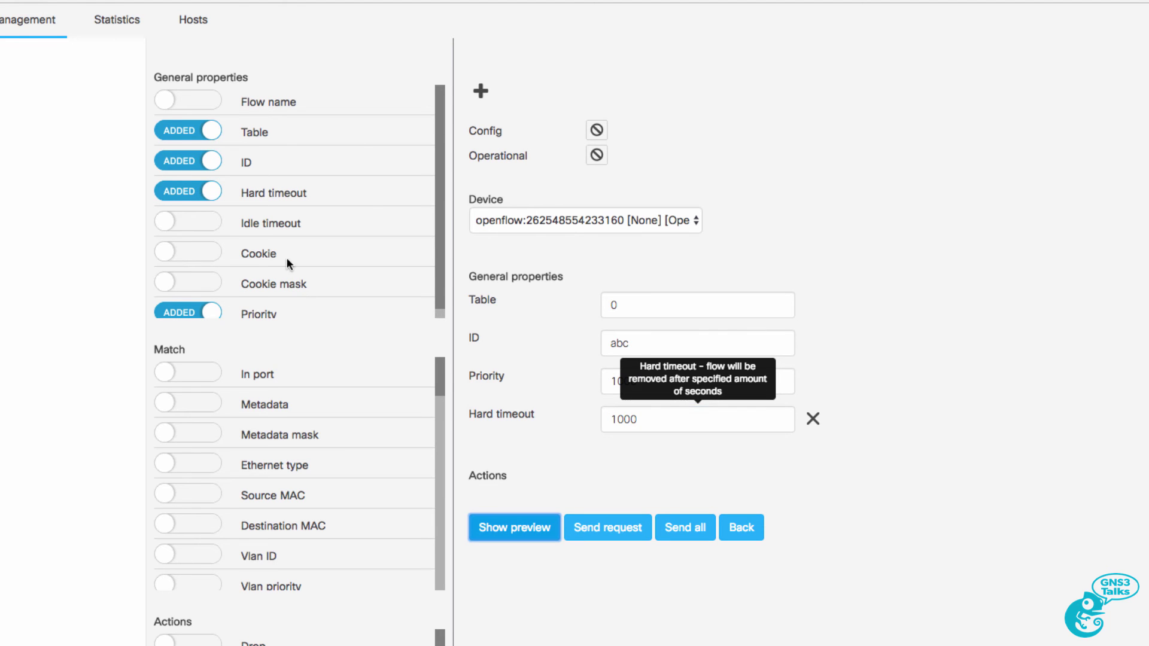
Match traffic on in port 1 and set the flow's action to Drop
left_click(202, 378)
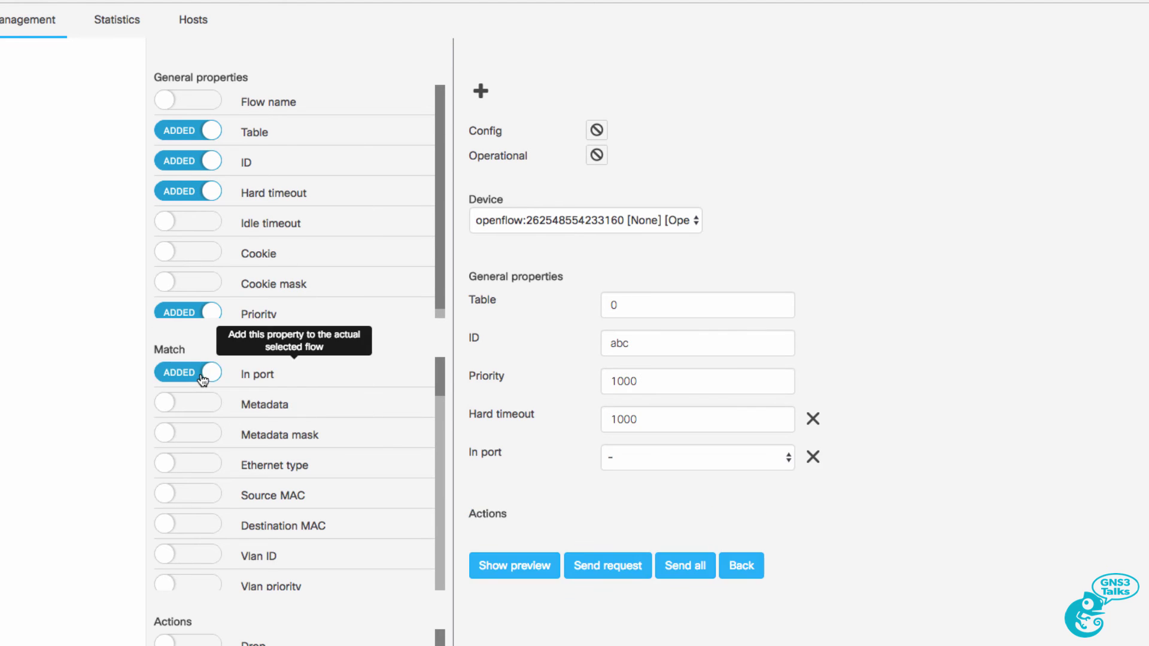
left_click(677, 457)
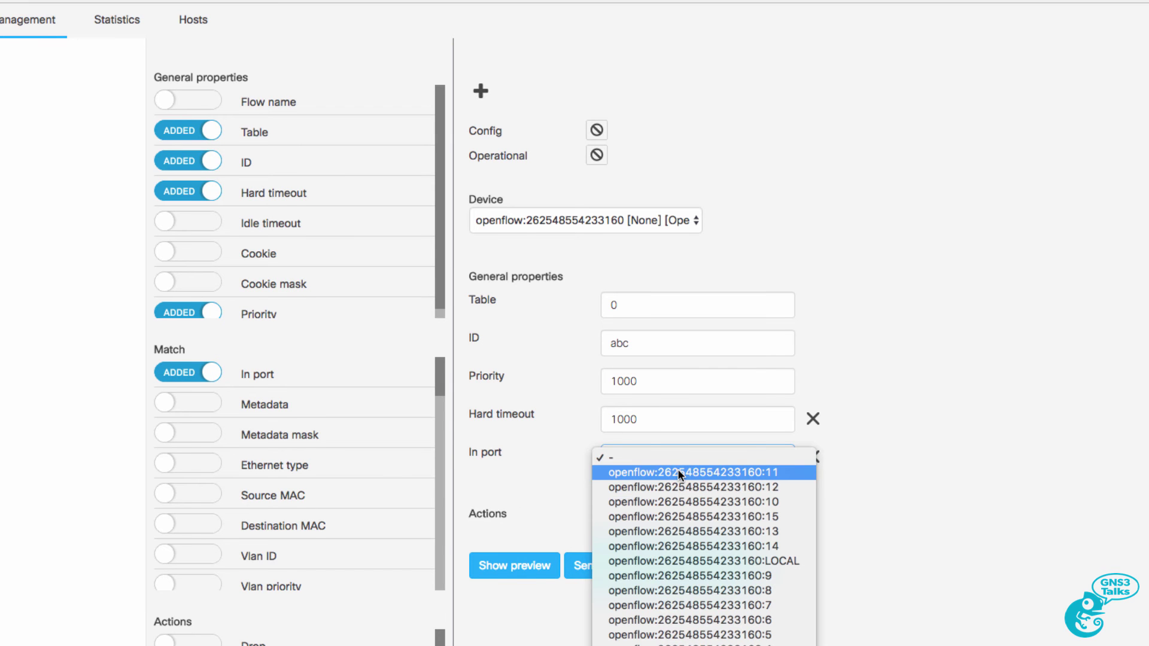
left_click(728, 622)
scroll(429, 367, "down", 5)
scroll(437, 449, "up", 5)
scroll(434, 565, "down", 3)
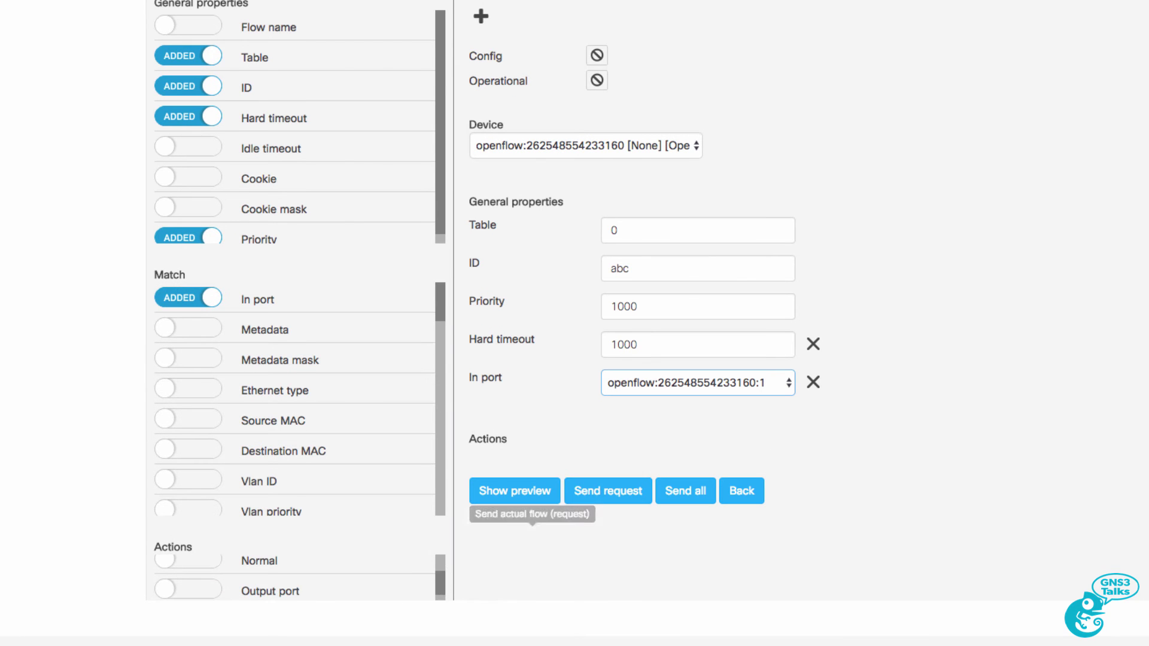
scroll(640, 368, "down", 3)
scroll(295, 404, "up", 1)
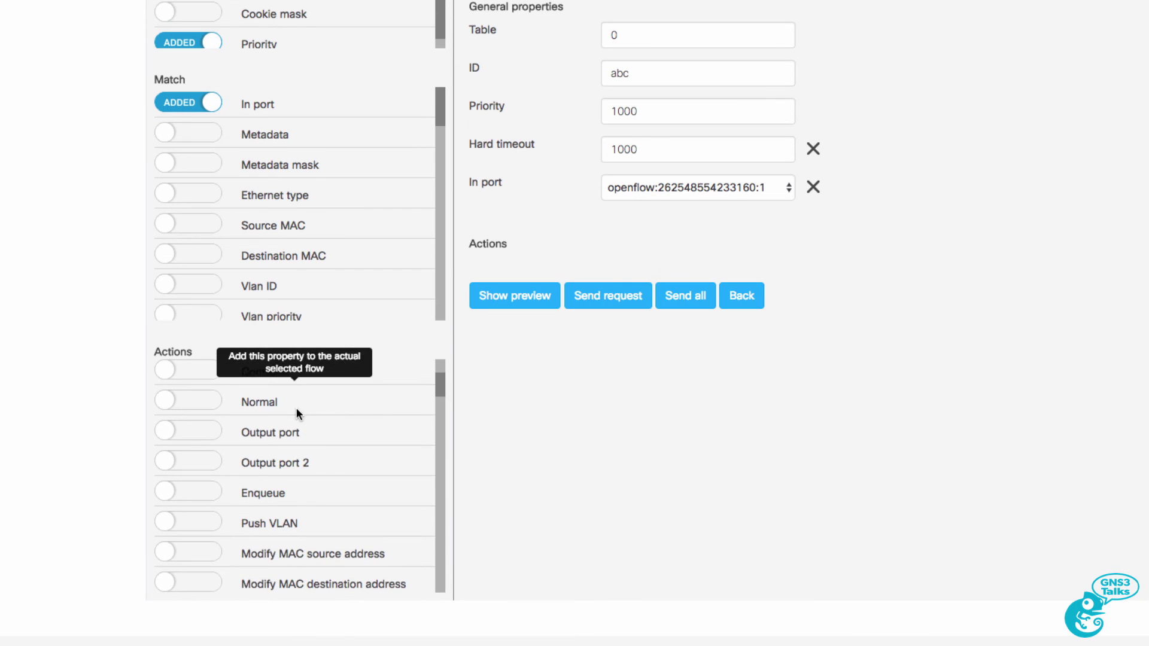
scroll(296, 408, "up", 5)
left_click(193, 572)
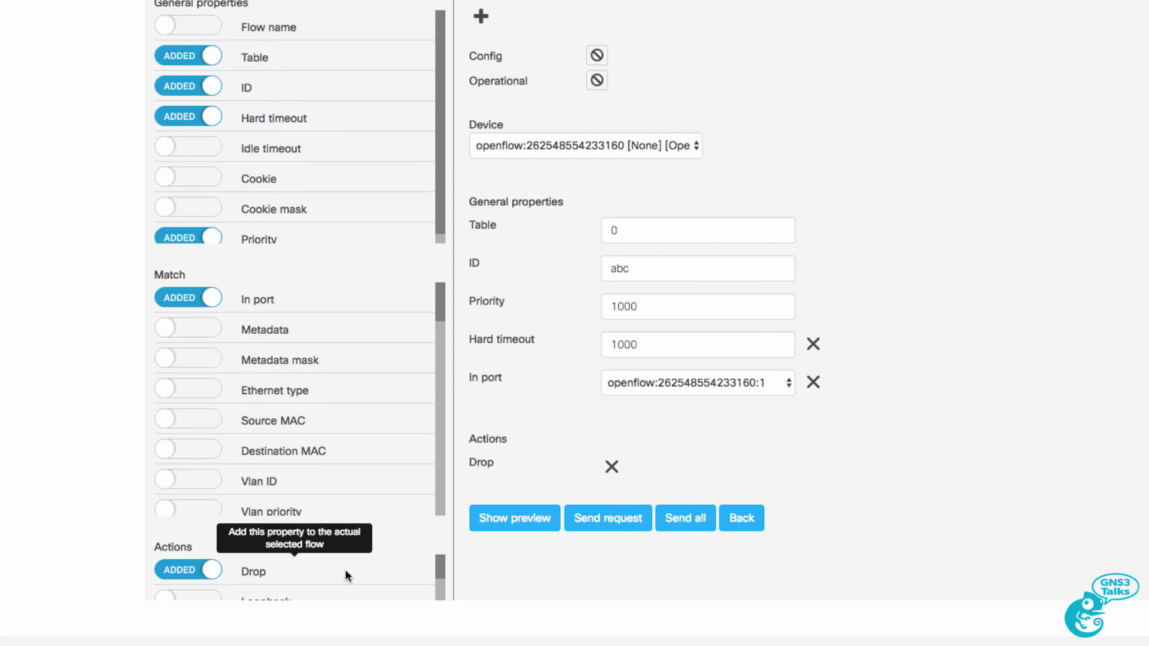
left_click(707, 520)
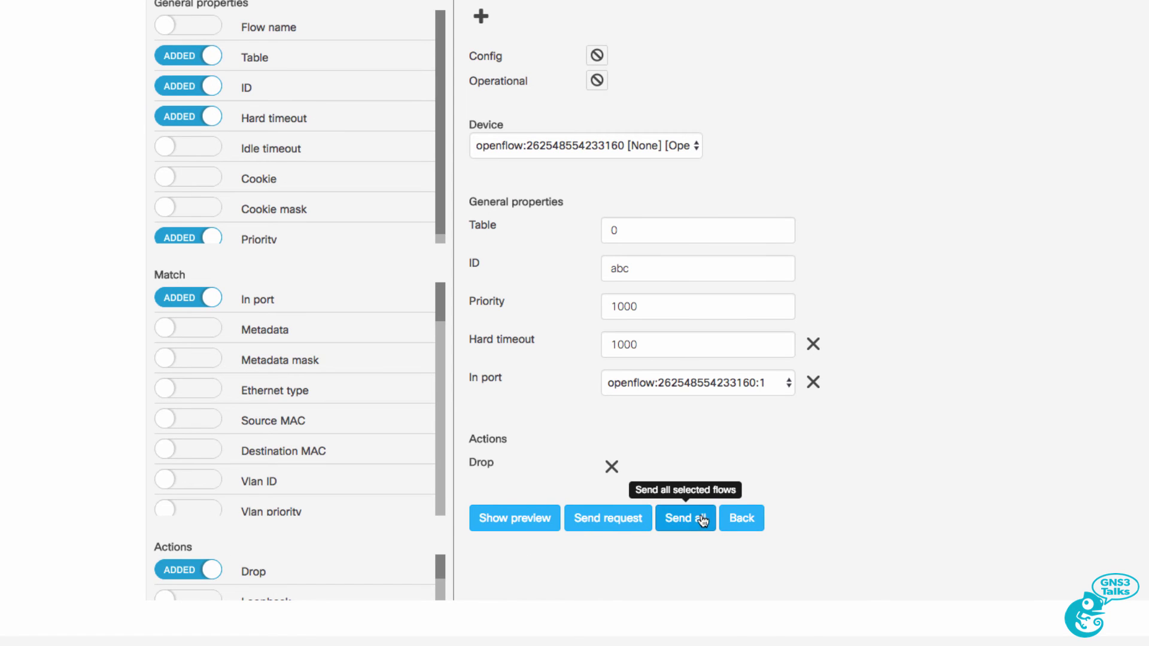
Preview flow abc's JSON and highlight its table_id, id, priority, hard-timeout, in-port and drop-action lines
left_click(527, 519)
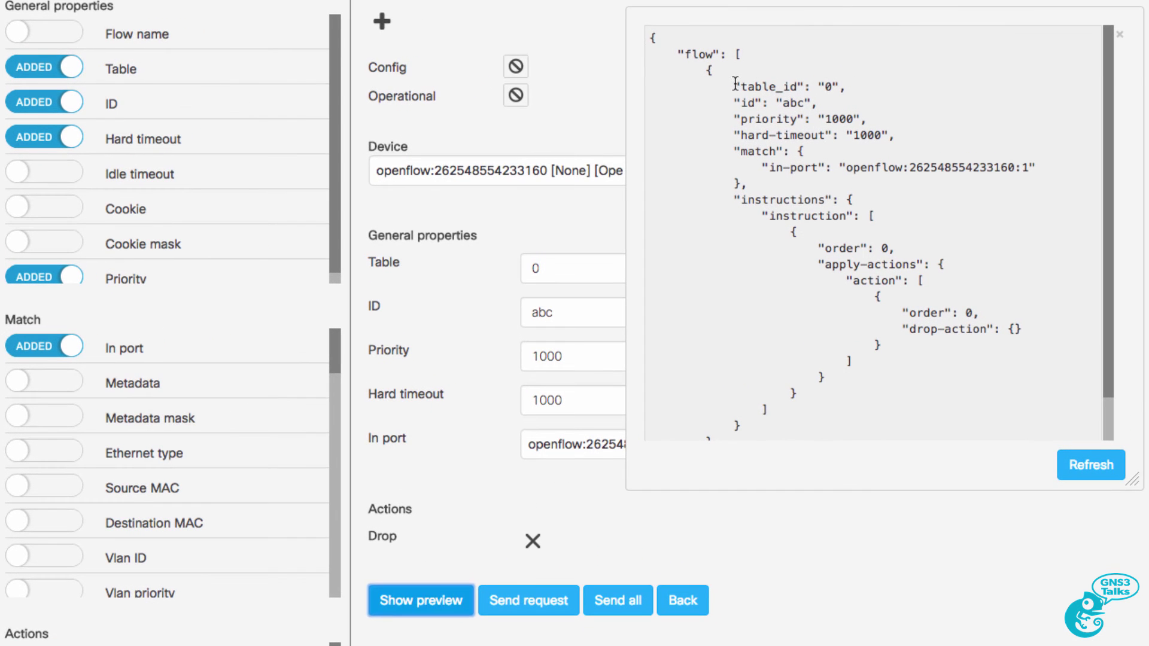
left_click_drag(735, 84, 871, 90)
left_click_drag(727, 103, 860, 101)
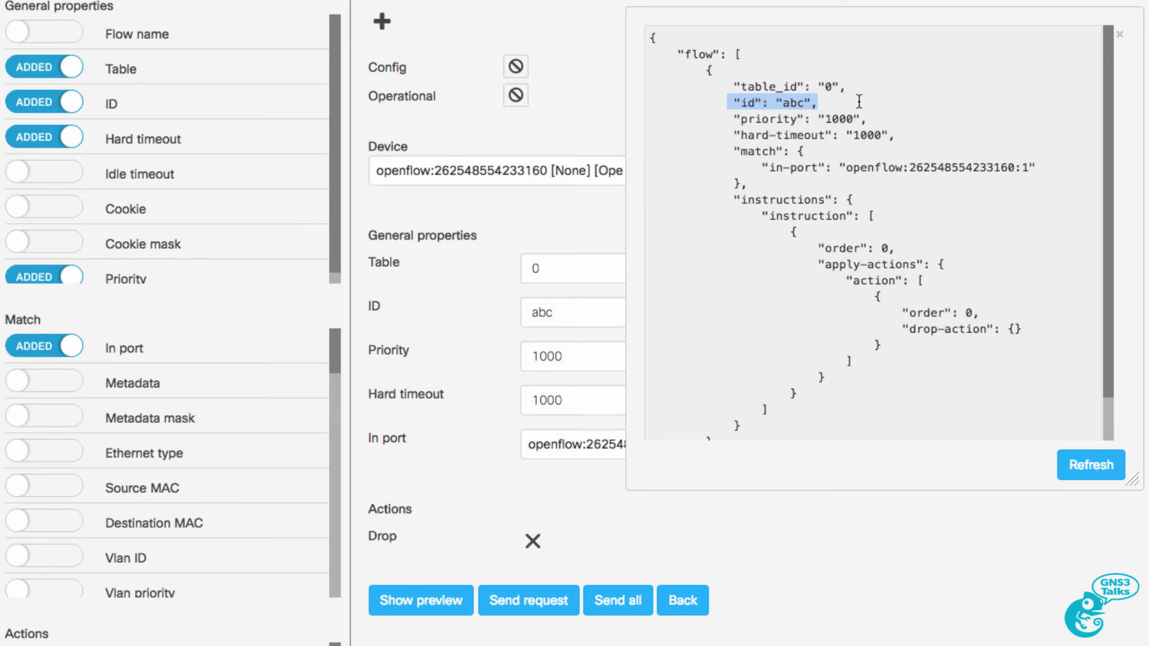
left_click_drag(734, 119, 881, 122)
left_click_drag(737, 137, 892, 136)
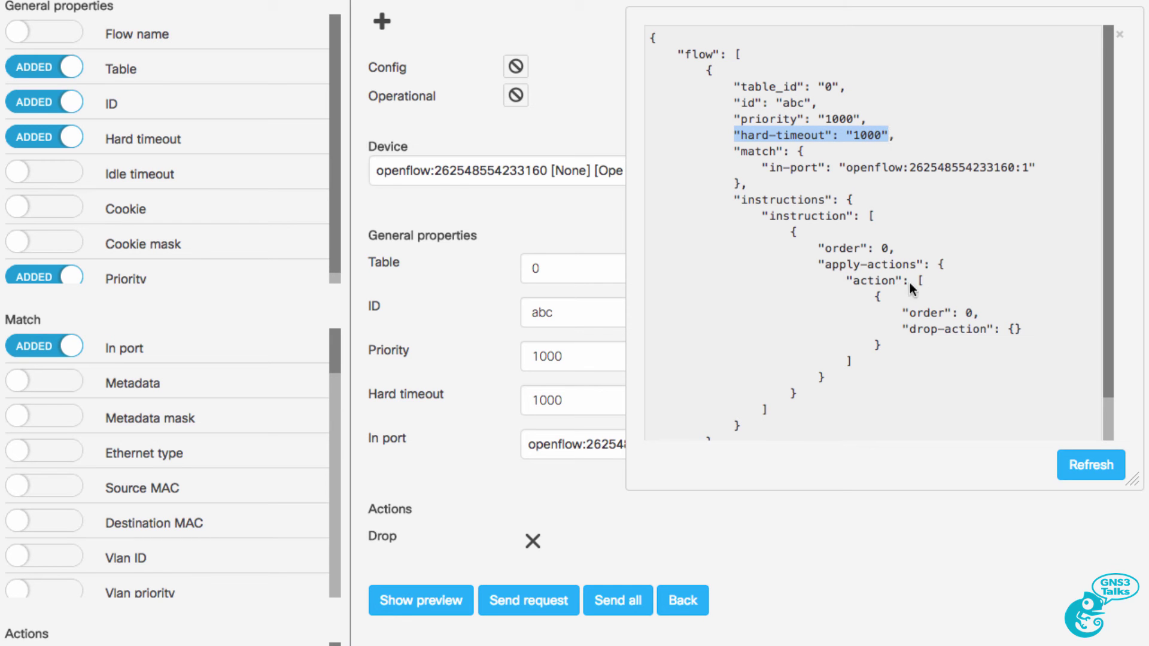
left_click_drag(763, 167, 1039, 162)
left_click_drag(893, 328, 1065, 323)
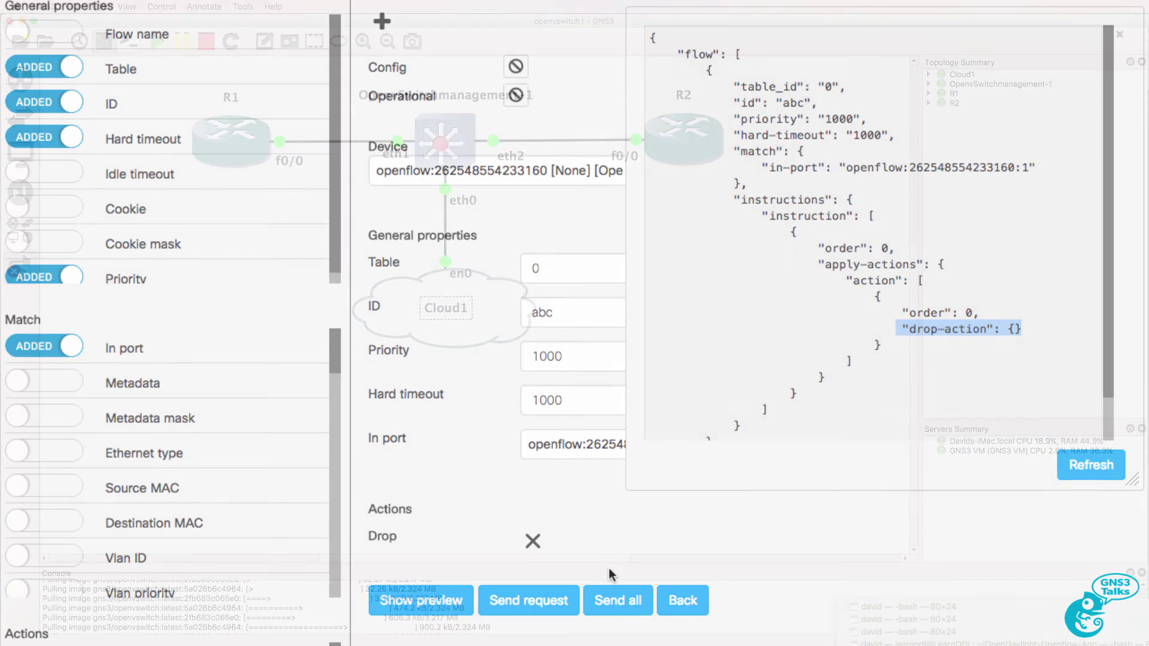
Rerun R1's ping to 10.1.1.2 four times in a row
key("Up")
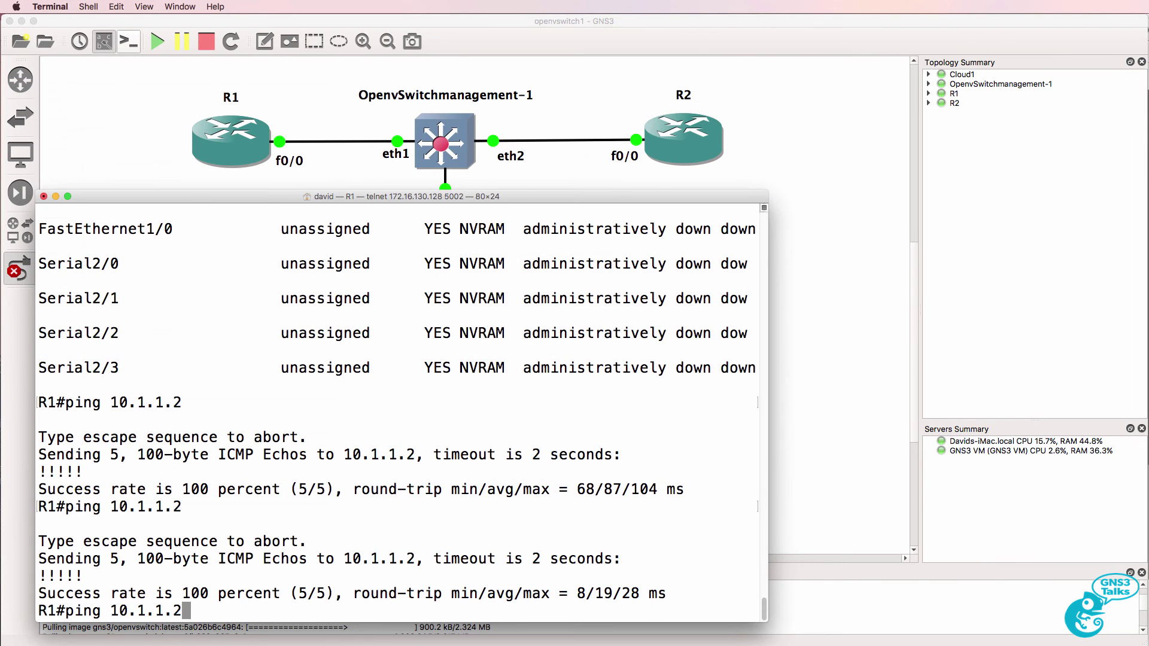
key("Return")
key("Up")
key("Return")
key("Up")
key("Return")
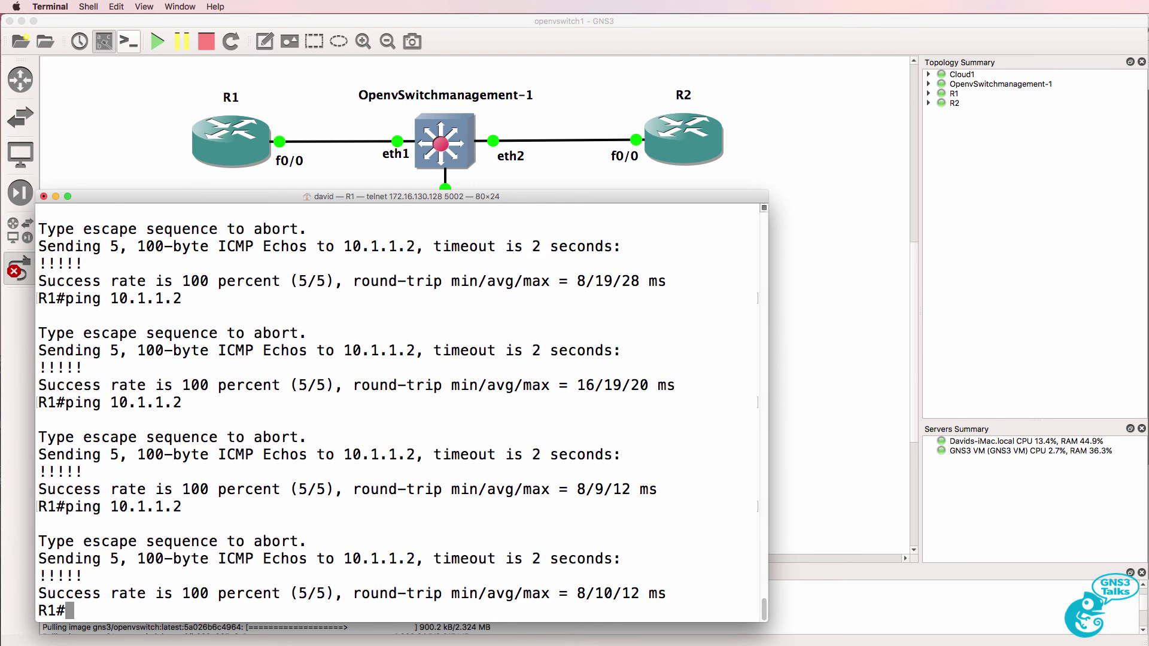
key("Up")
key("Return")
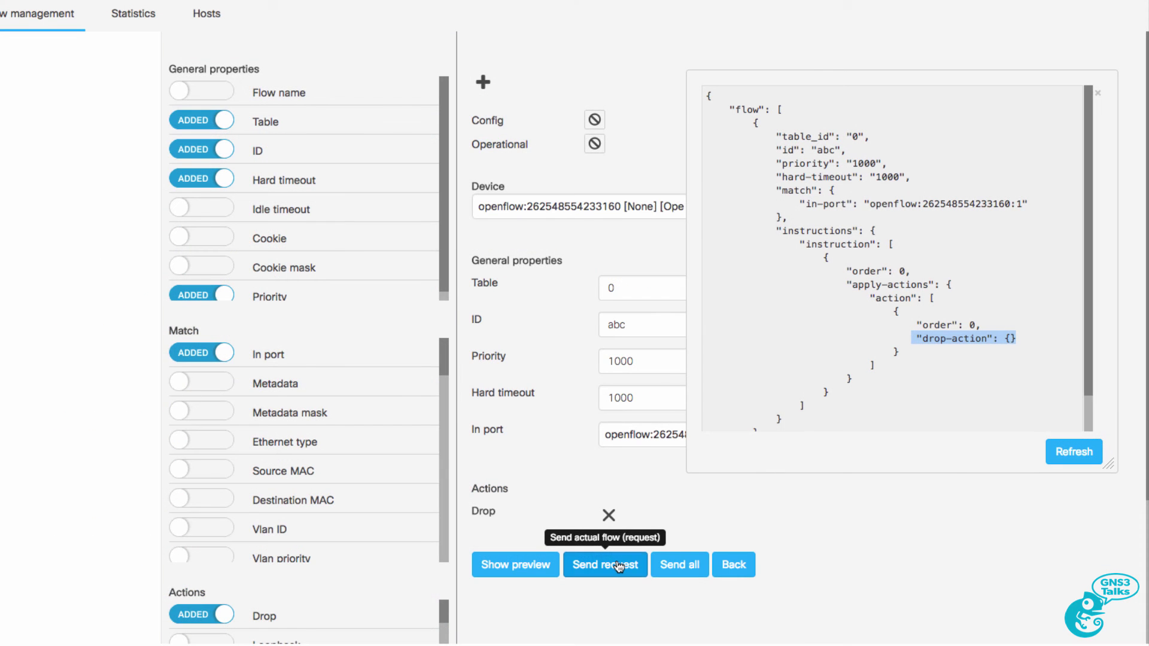
Send flow abc to the switch, dismiss its JSON preview, and go back to the flow overview
left_click(618, 564)
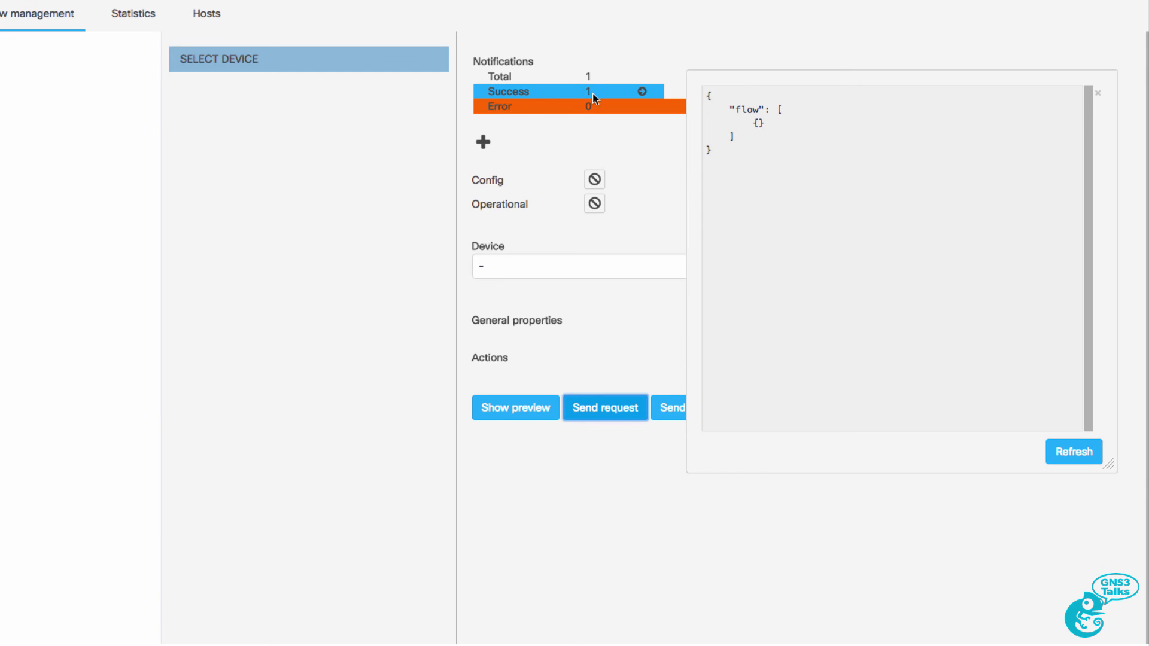
left_click(1099, 93)
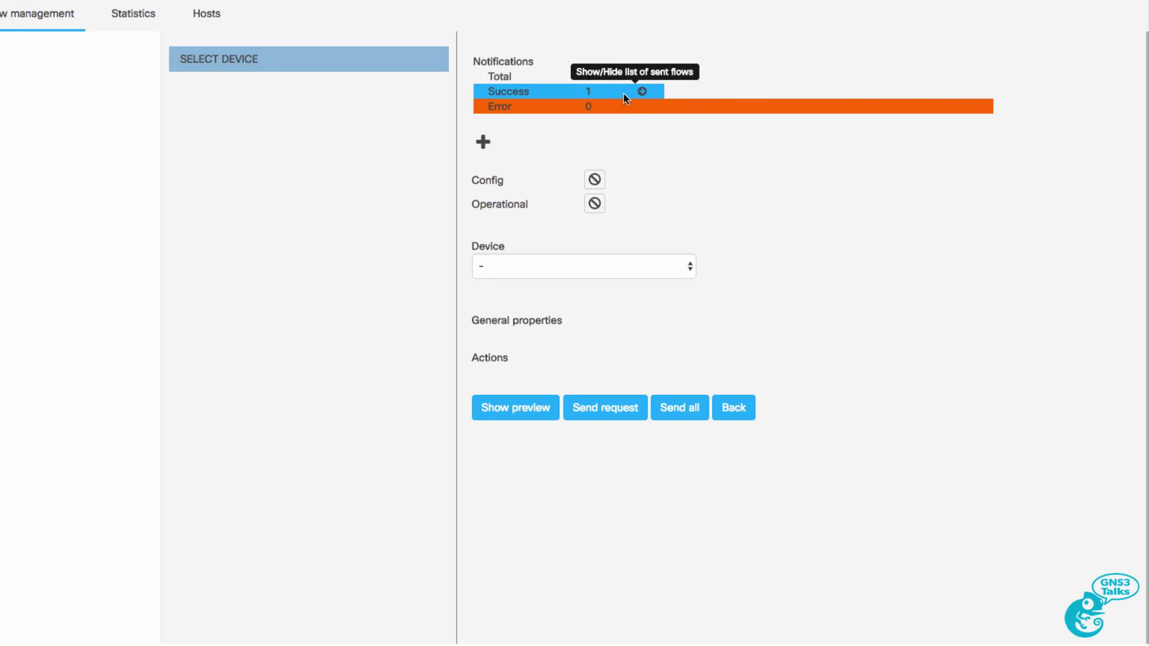
left_click(732, 407)
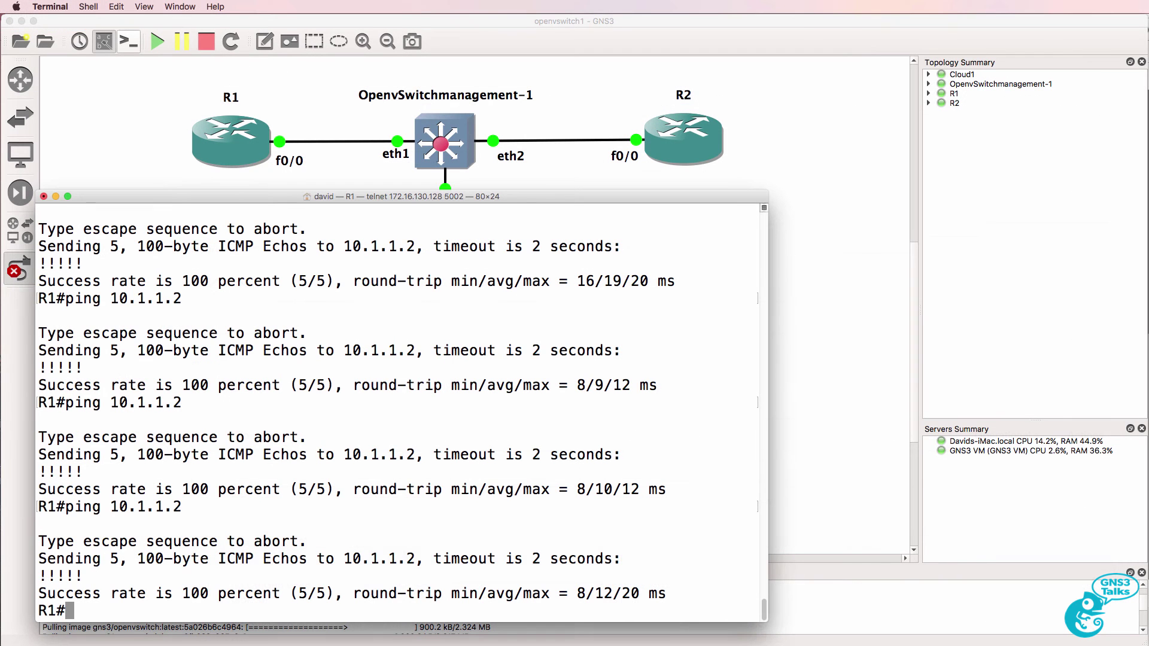
Rerun R1's ping to 10.1.1.2, then clear R2's console with empty prompts
key("Up")
key("Return")
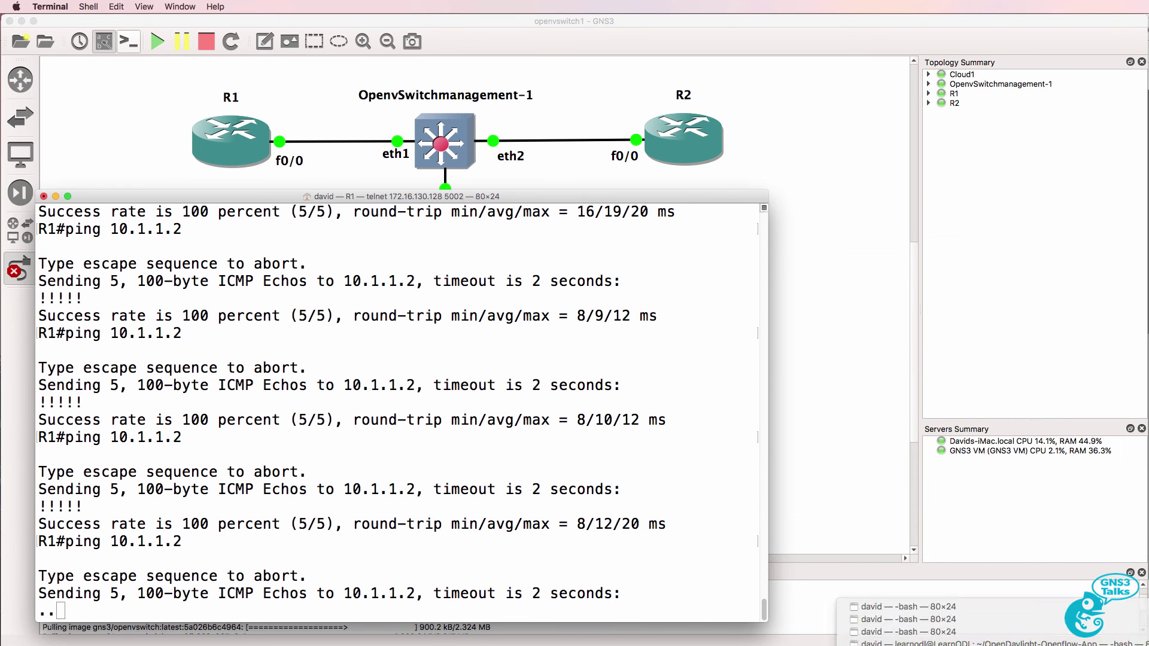
key("super+grave")
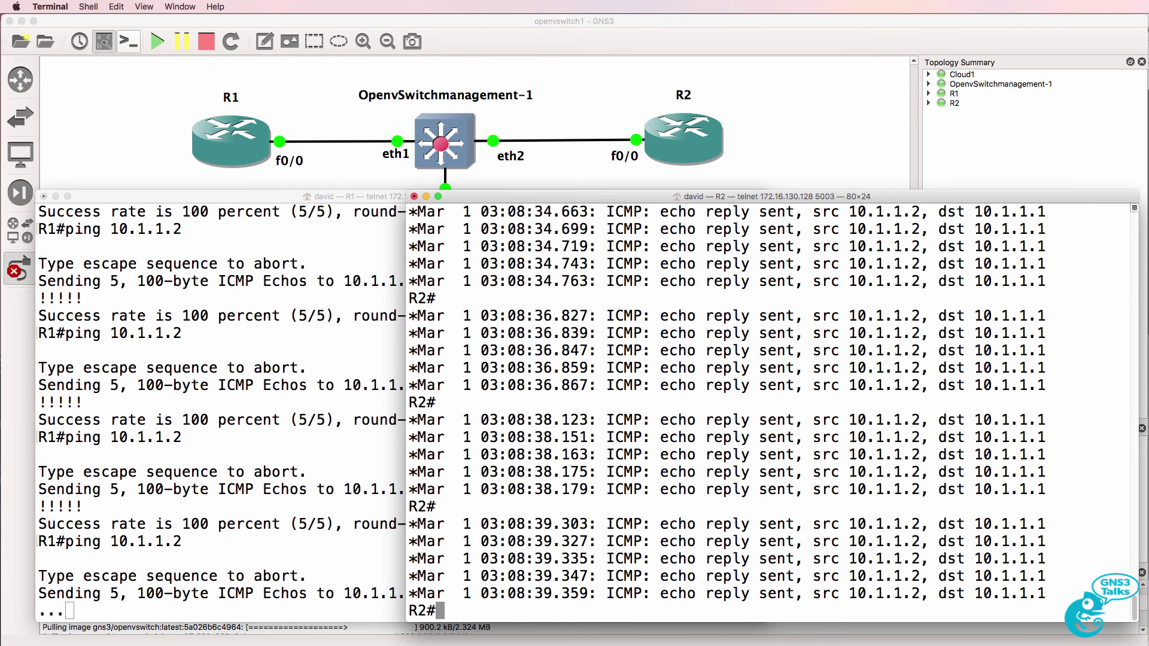
key("Return")
key("Return")
key("Return")
key("Return")
key("Return")
key("Return")
key("Return")
key("Return")
key("Return")
key("Return")
key("Return")
key("Return")
key("Return")
key("Return")
key("Return")
key("Return")
key("Return")
key("Return")
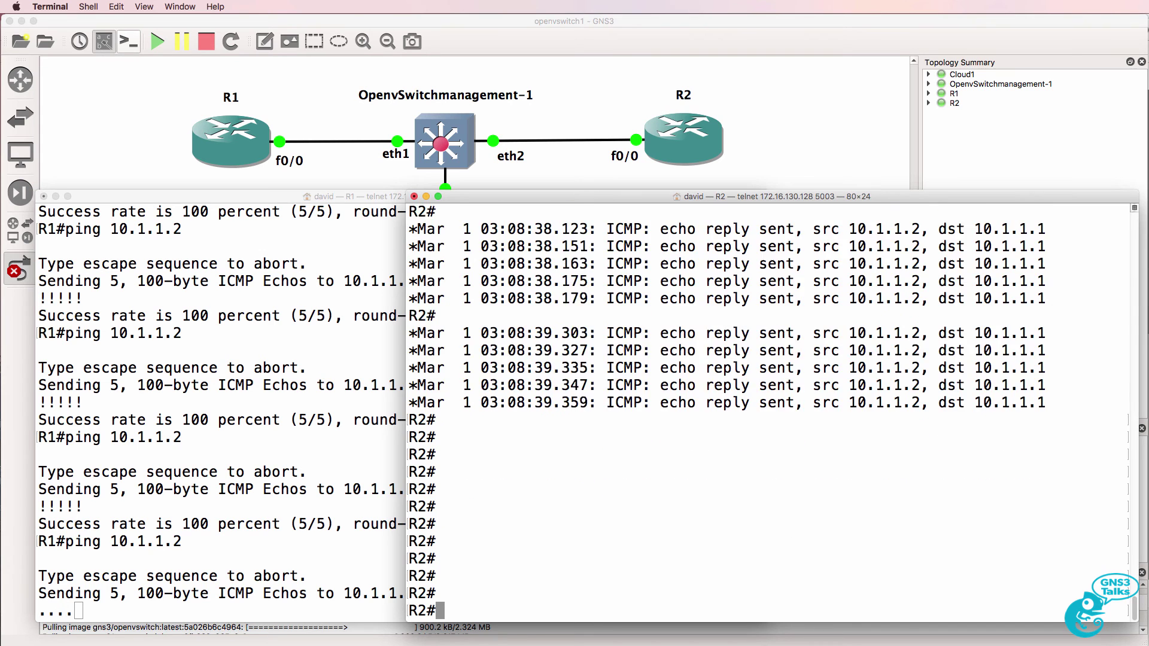
key("Return")
key("Return")
key("Return")
key("Return")
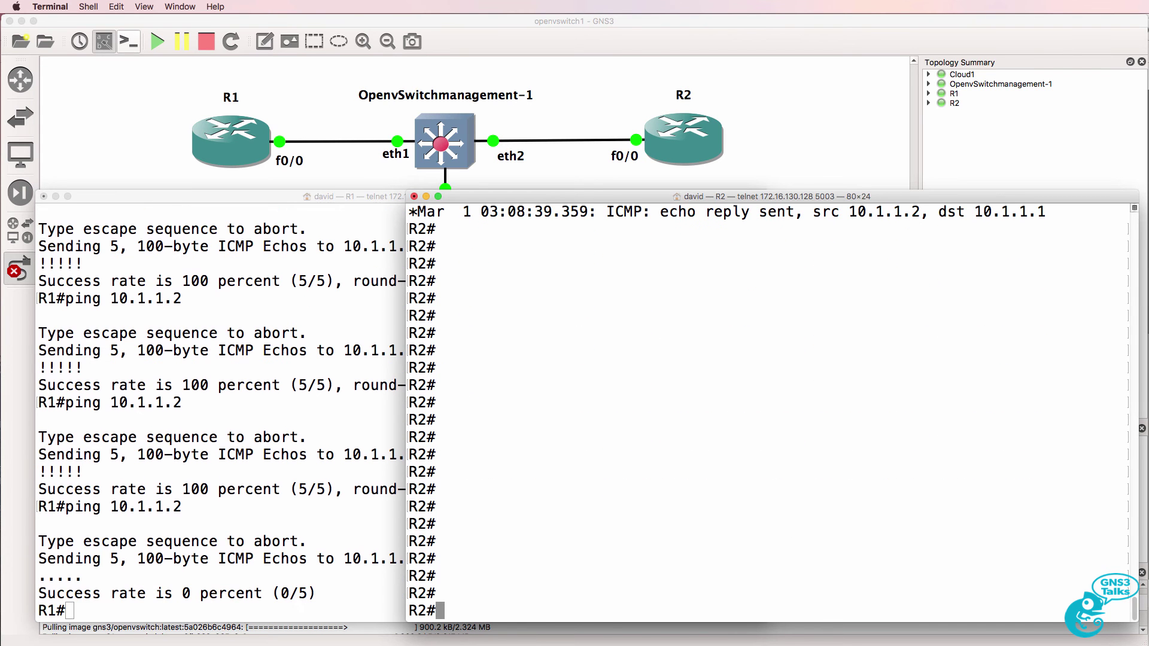
On R2, run 'show debug', then ping 10.1.1.1
type("show debug")
key("Return")
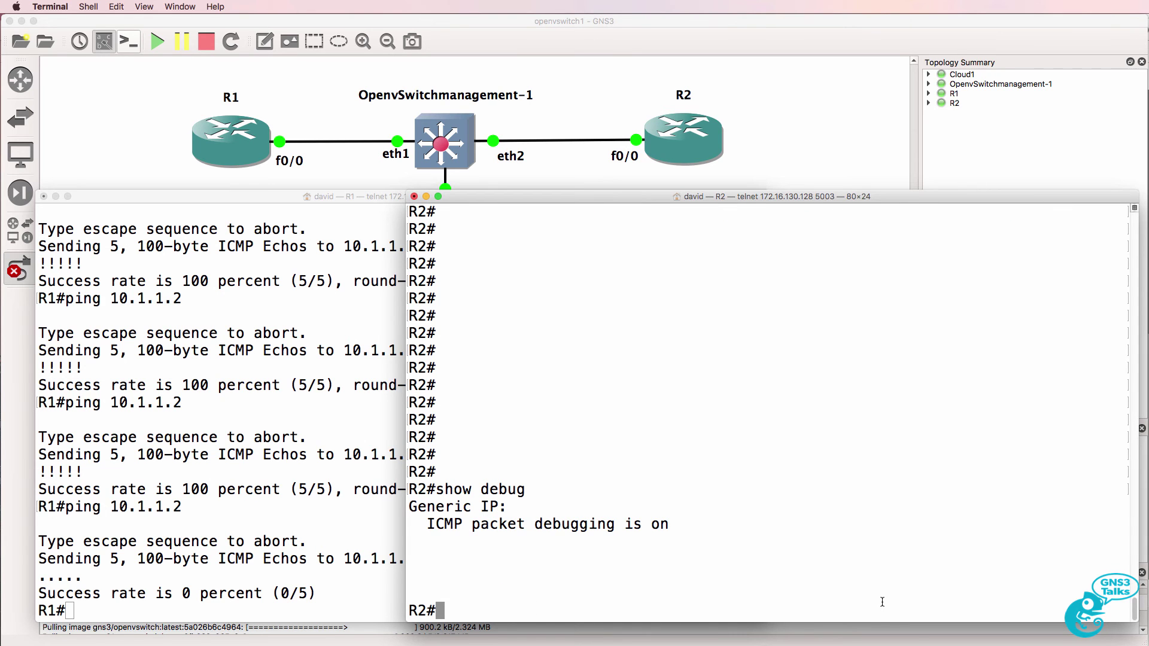
type("ping 10.1.1.1")
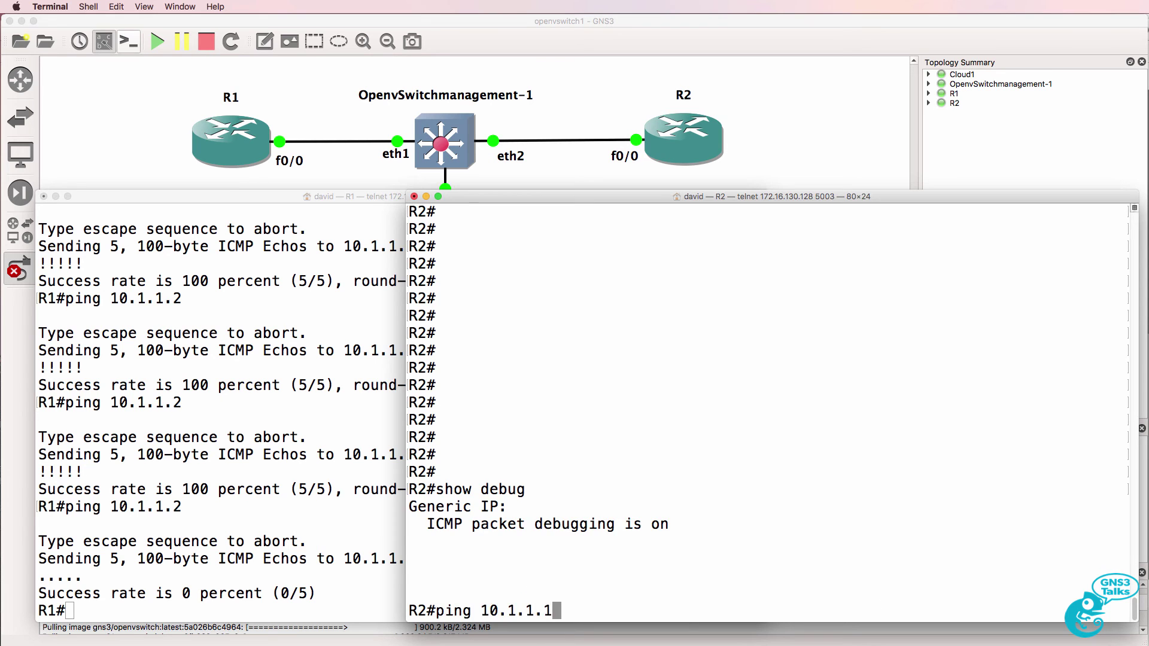
key("Return")
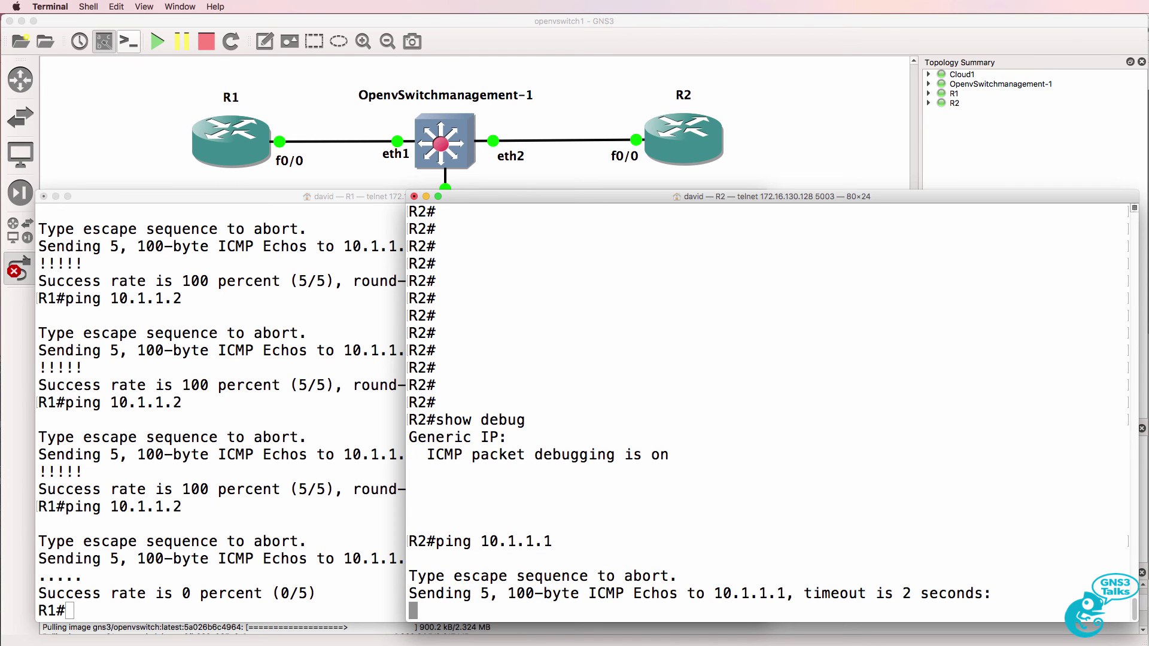
Enable 'debug ip icmp' on R1, correcting the 'imcp' typo
left_click(320, 568)
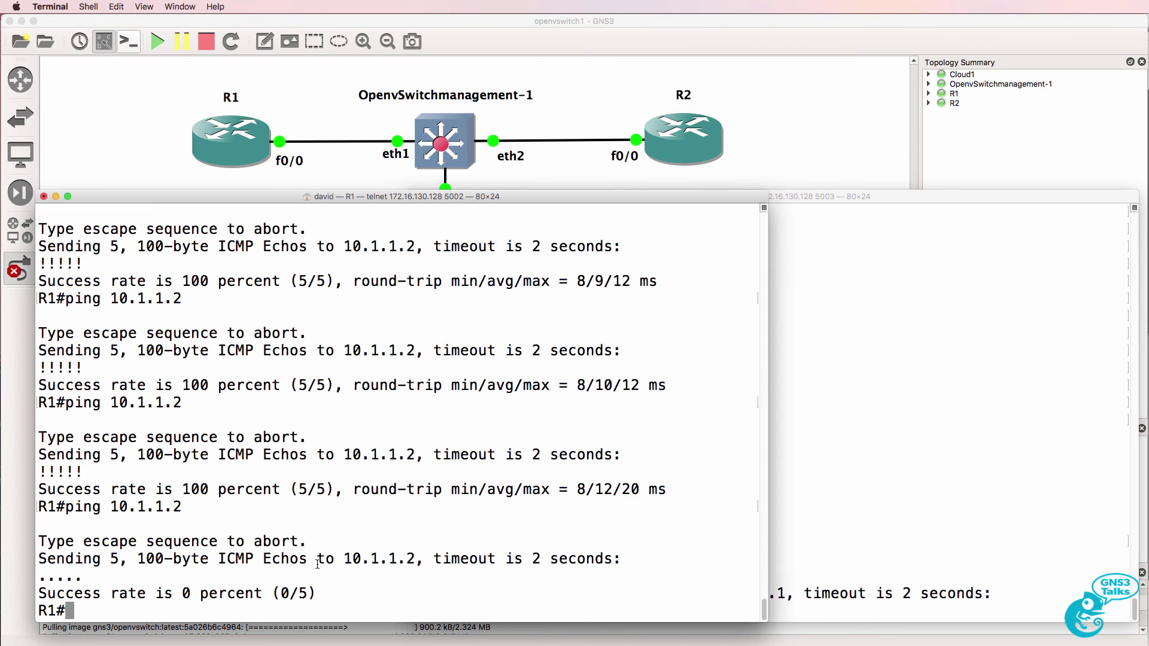
type("debug ip imcp")
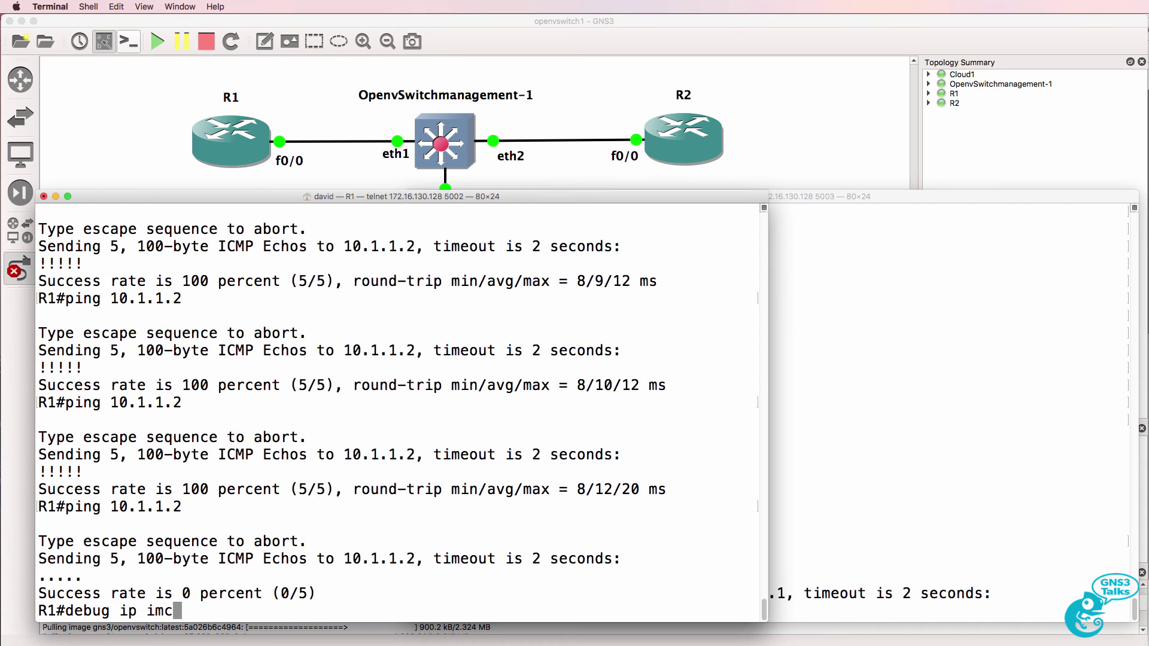
key("Return")
key("Up")
key("BackSpace")
key("BackSpace")
key("BackSpace")
type("cmp")
key("Return")
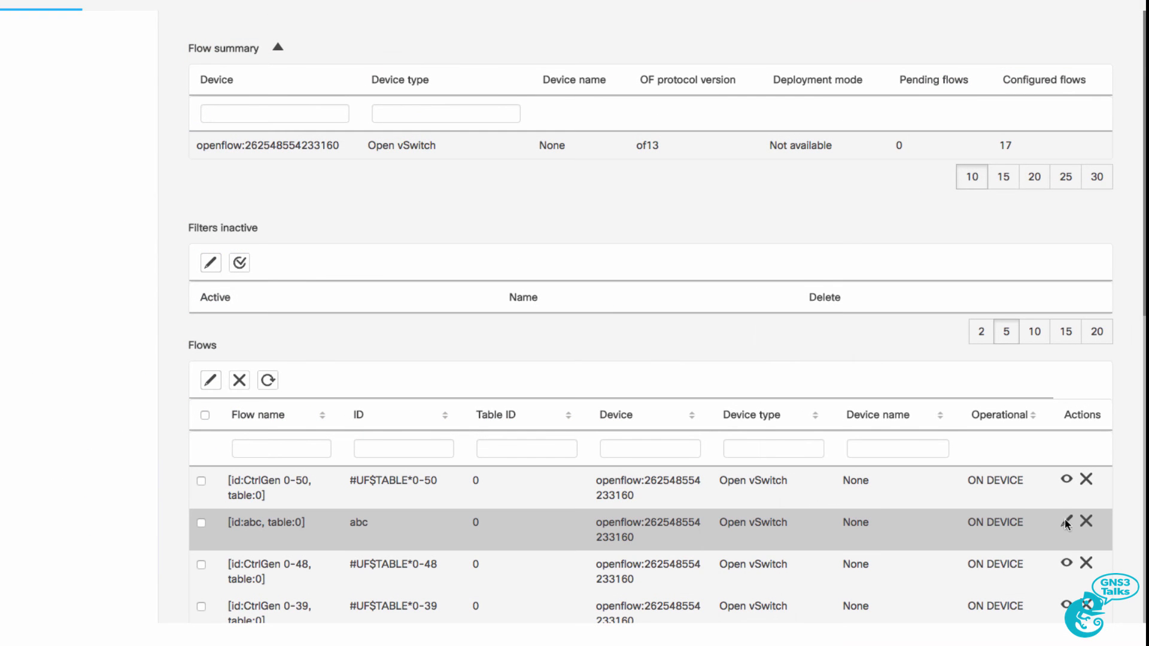
Review flow abc's settings unchanged, then delete flow abc and confirm with OK
left_click(1067, 522)
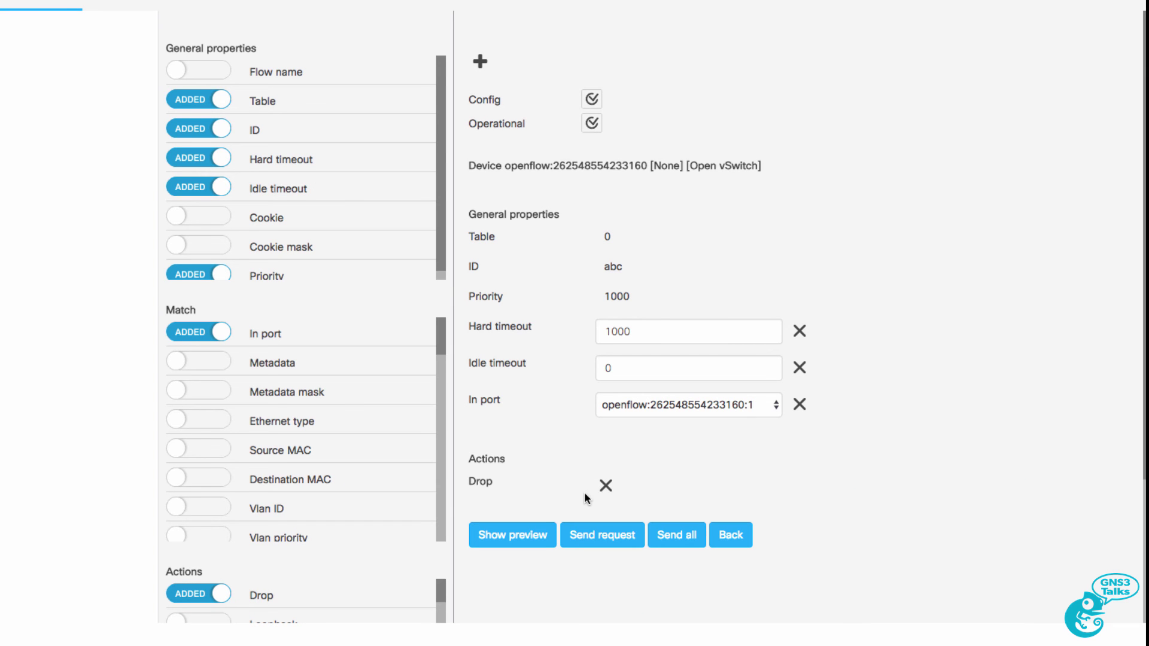
left_click(730, 535)
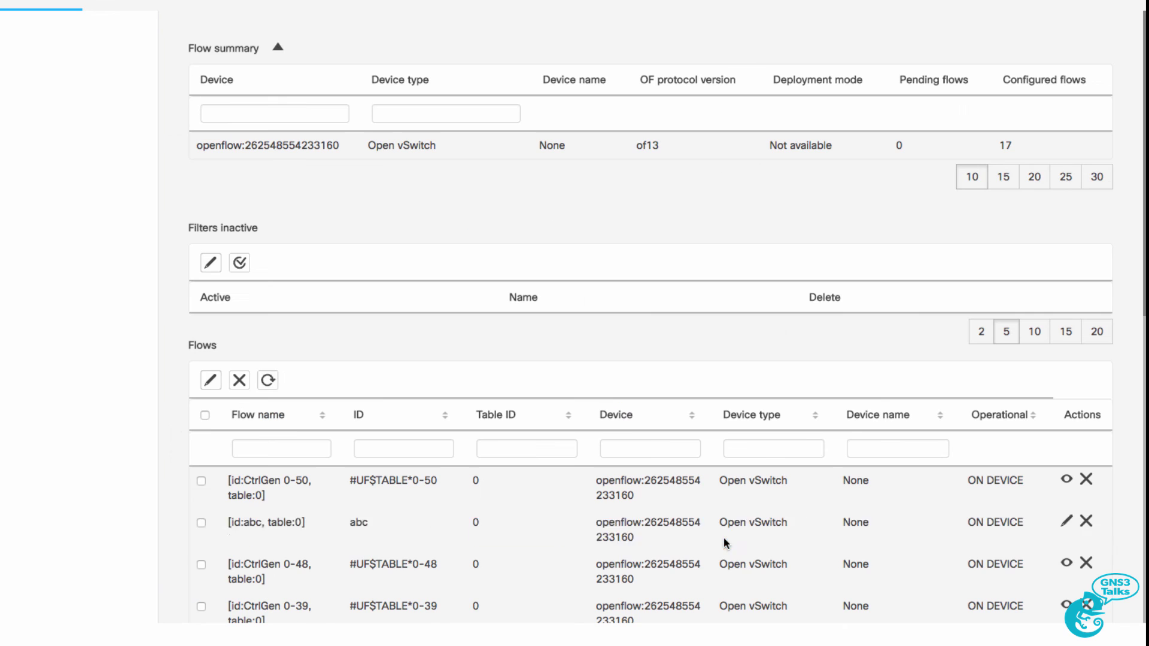
left_click(1087, 523)
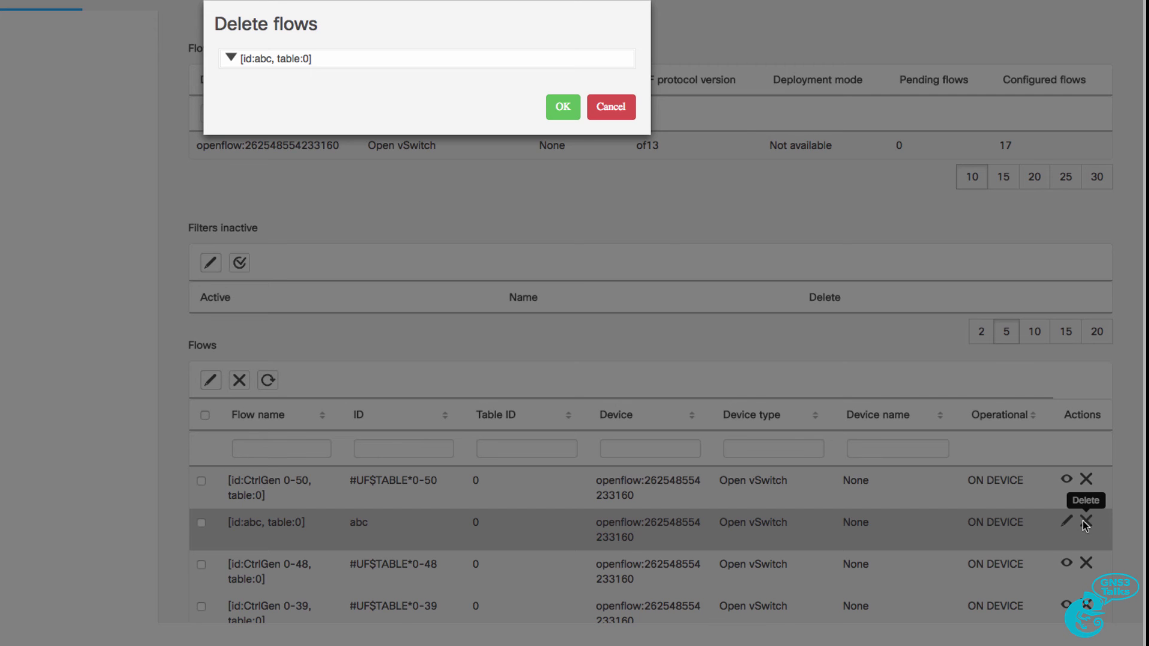
left_click(568, 109)
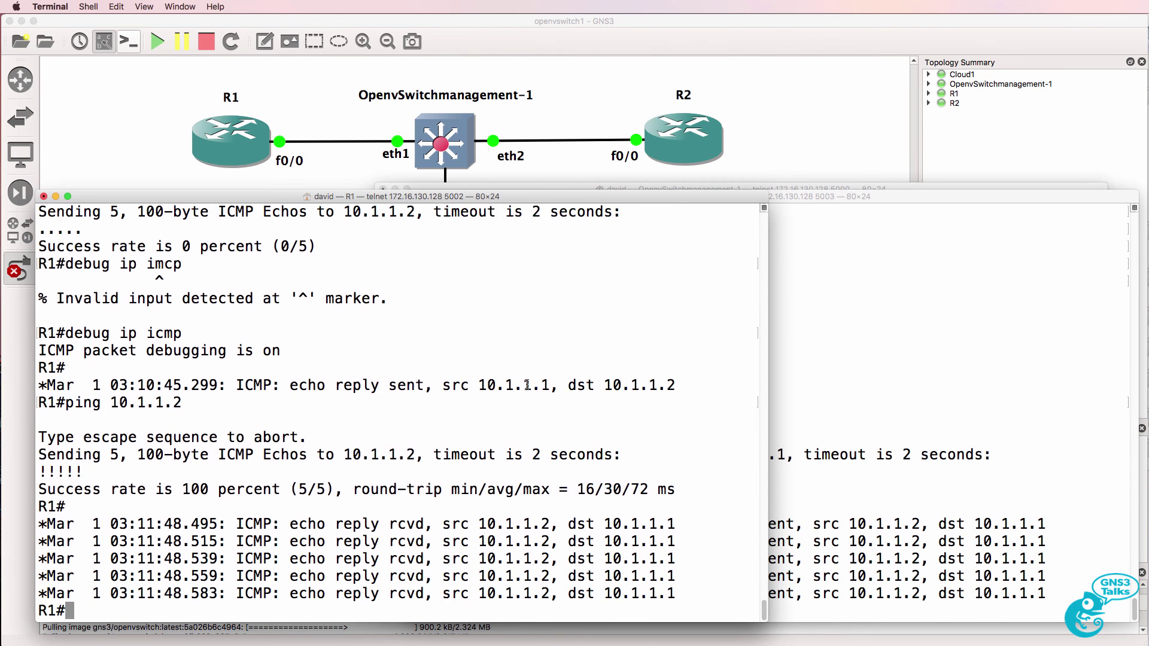
Rerun R1's ping to 10.1.1.2 and recall R2's ping to 10.1.1.1
key("super+grave")
key("Up")
key("Return")
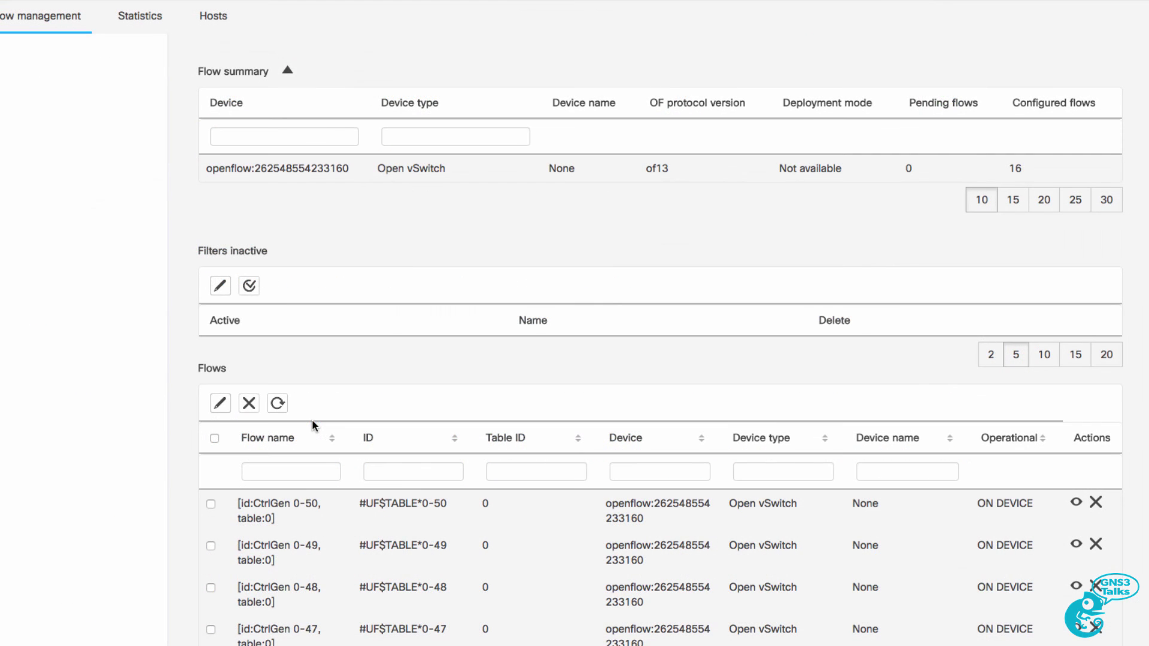
Start a new flow on the Open vSwitch device with table 0, ID abc, priority 2000
left_click(219, 404)
left_click(561, 206)
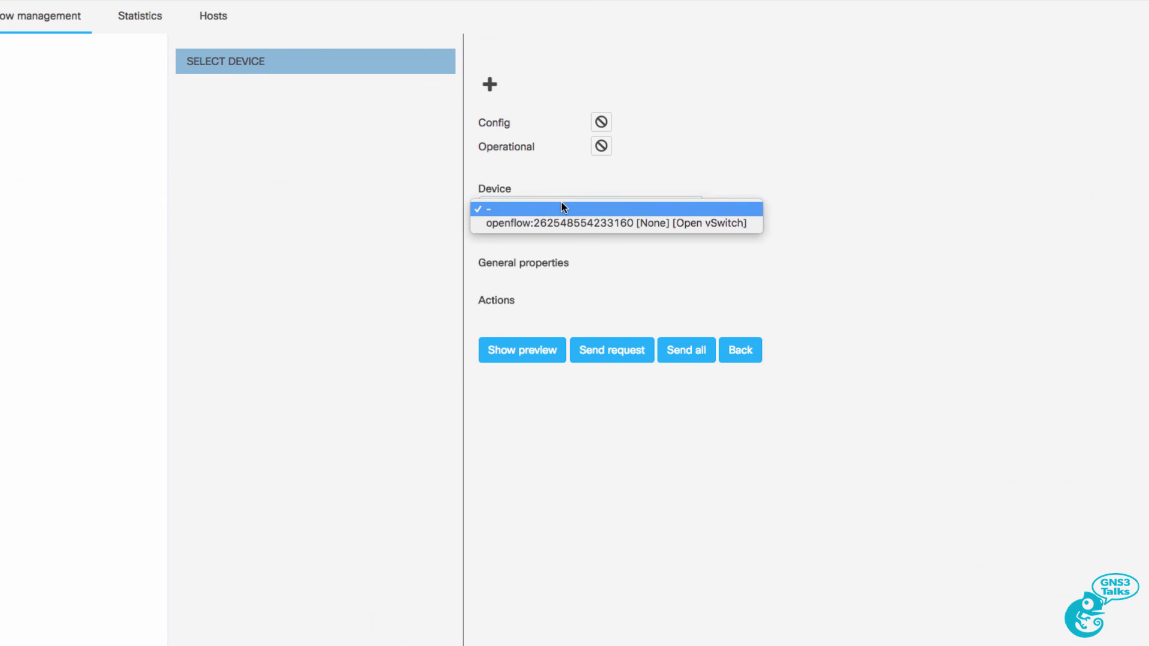
left_click(586, 223)
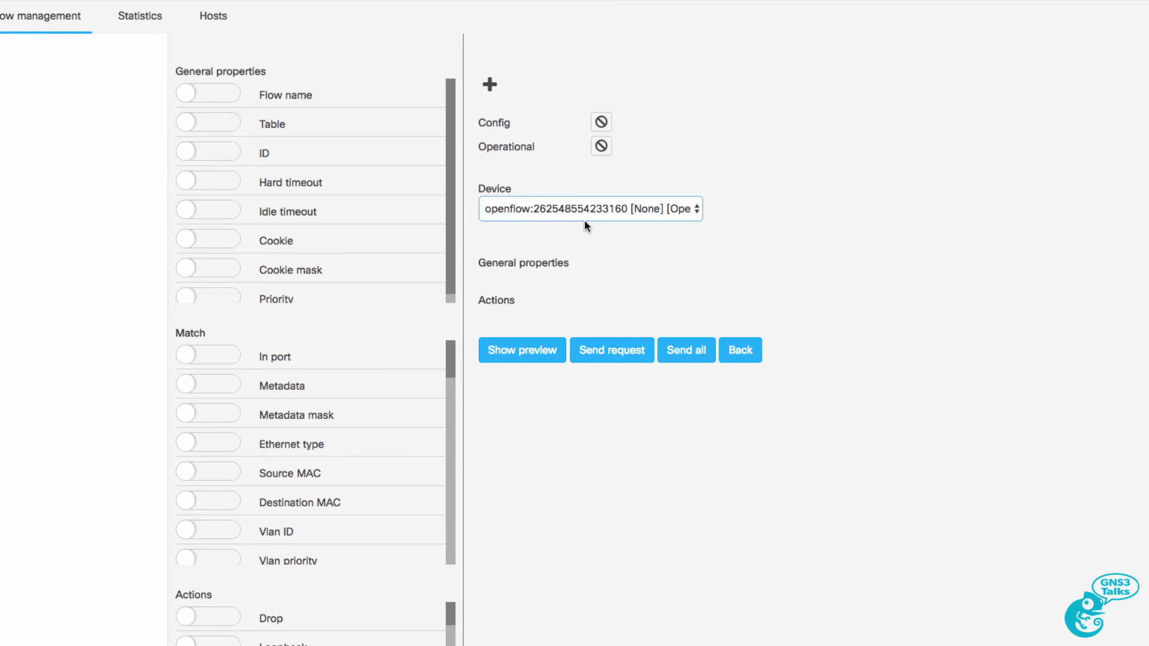
left_click(672, 293)
type("0")
left_click(641, 321)
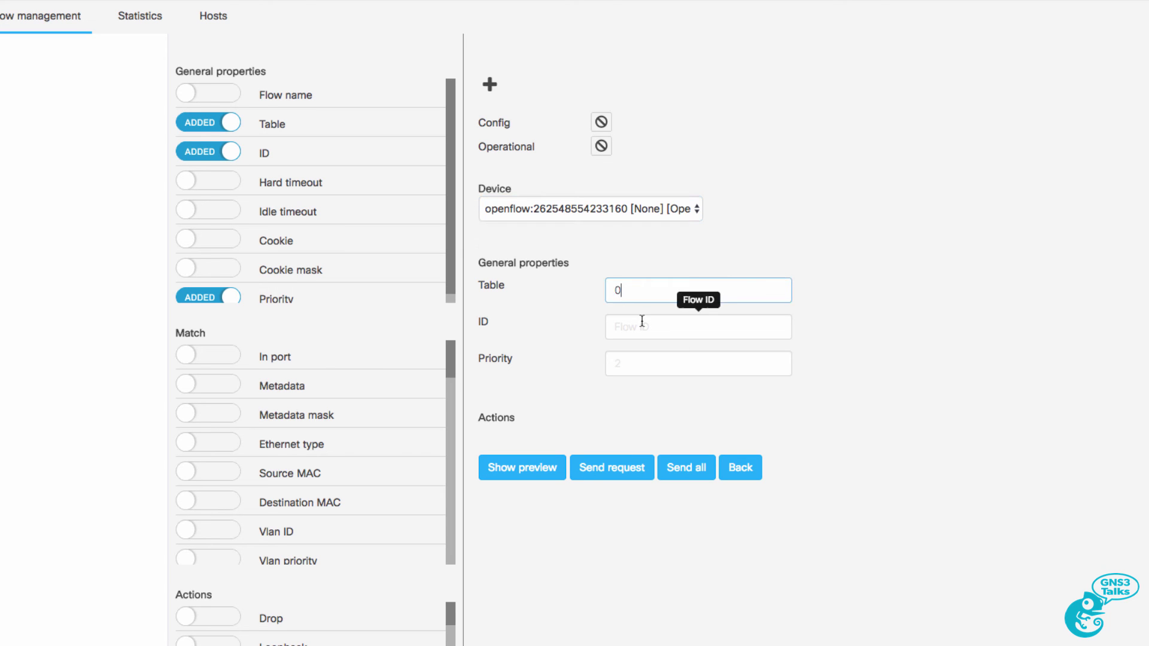
type("2000")
double_click(626, 327)
type("abc")
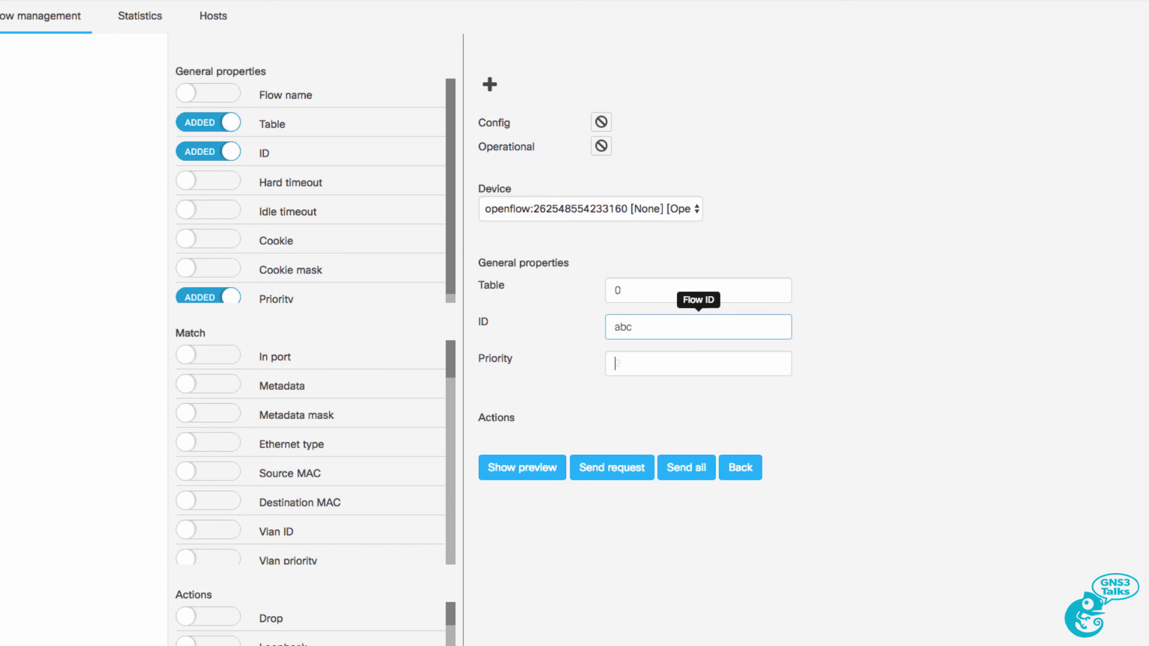
type("2000")
key("BackSpace")
key("BackSpace")
key("BackSpace")
type("000")
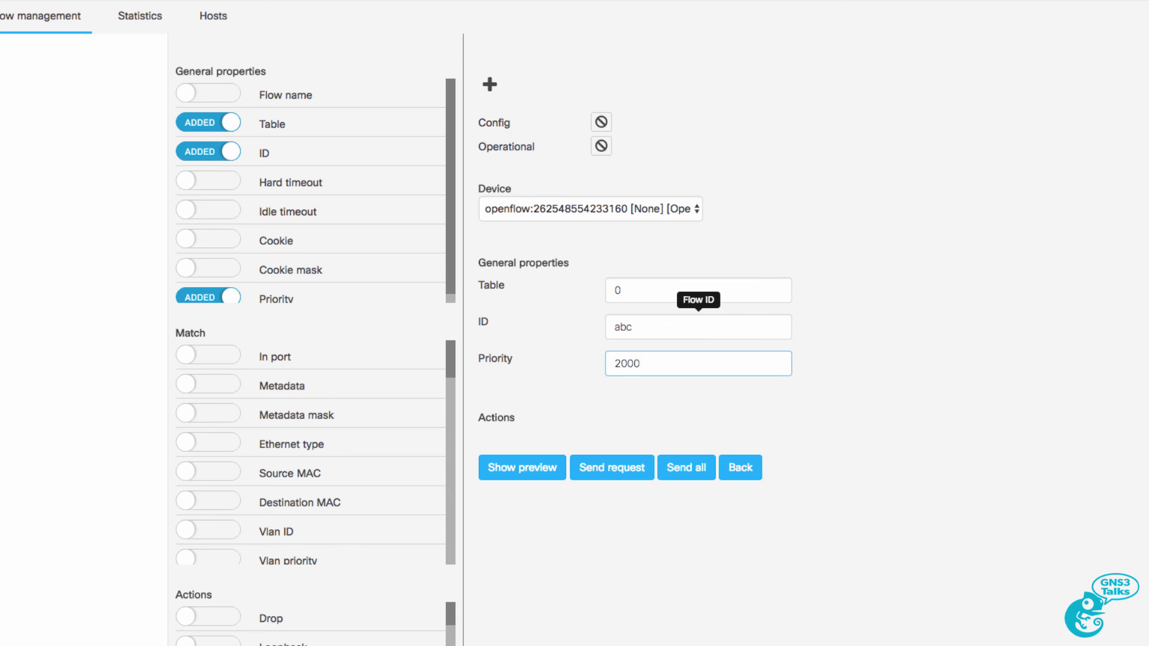
Add an in-port match on port 1 and a Drop action to the flow
left_click(217, 356)
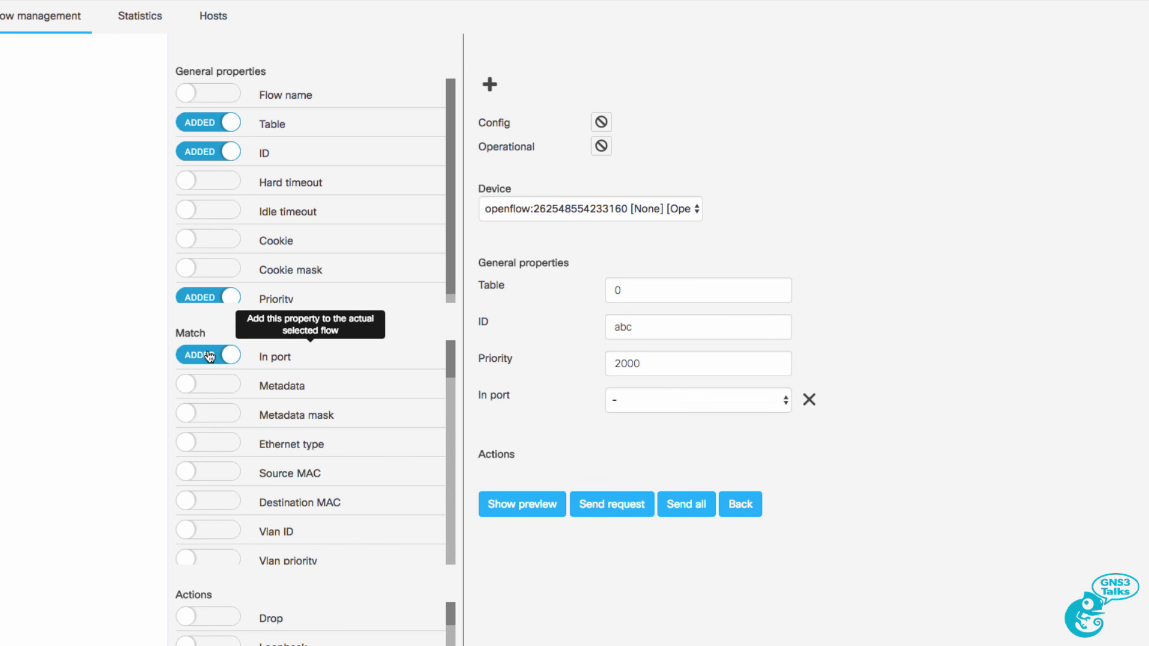
left_click(671, 400)
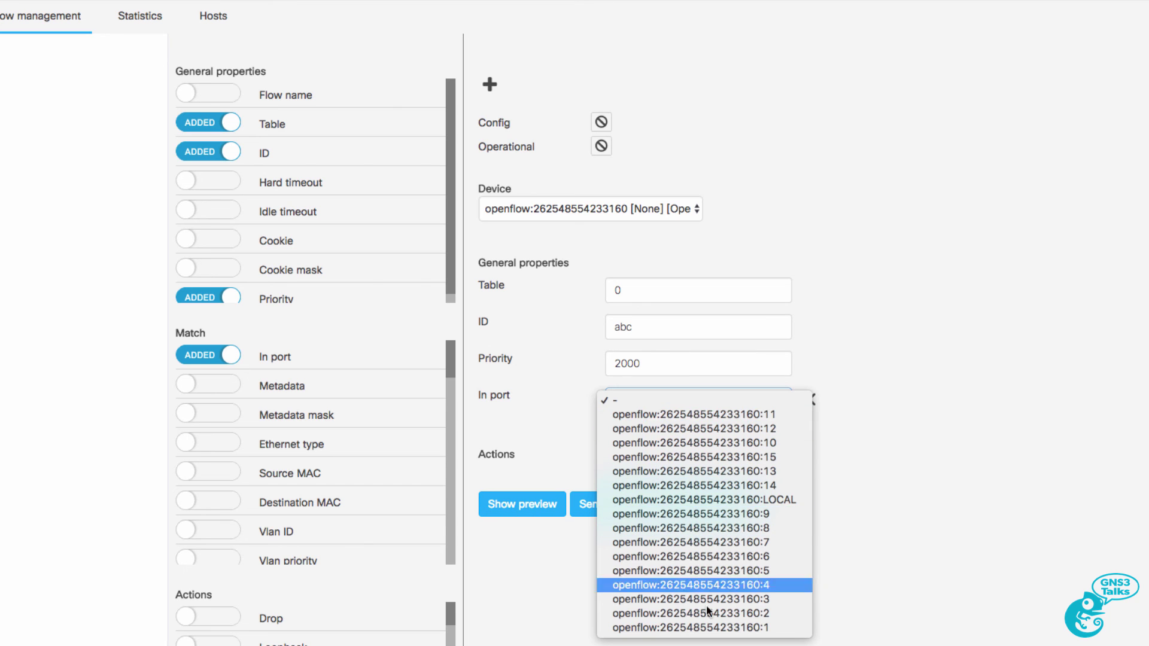
left_click(709, 627)
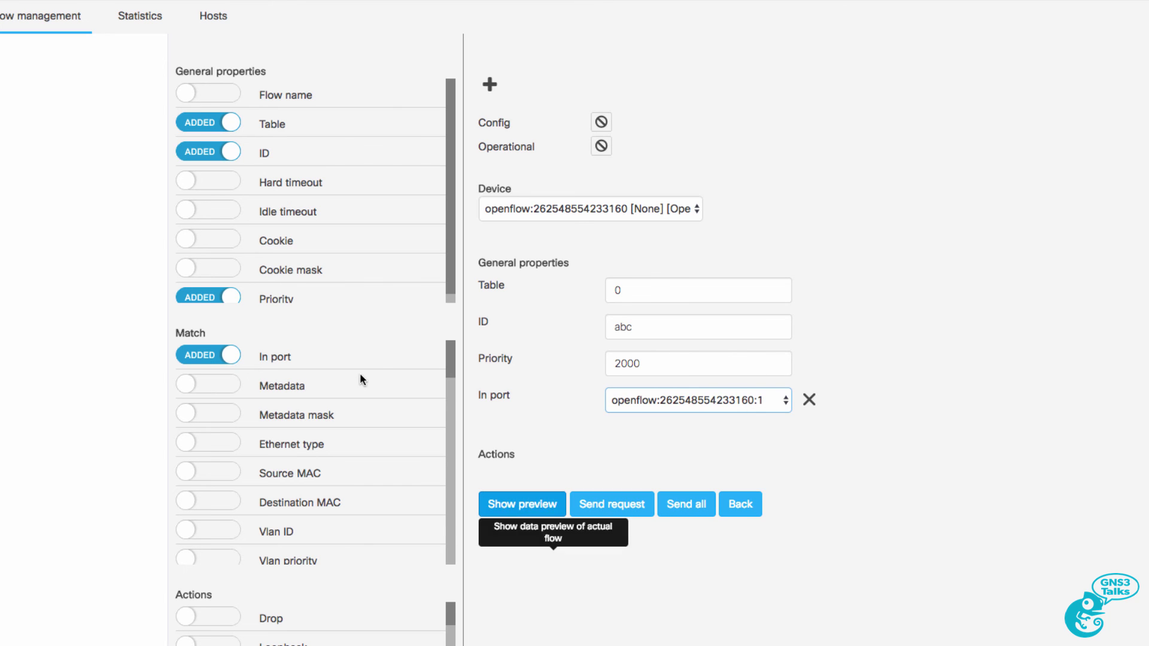
scroll(452, 403, "down", 10)
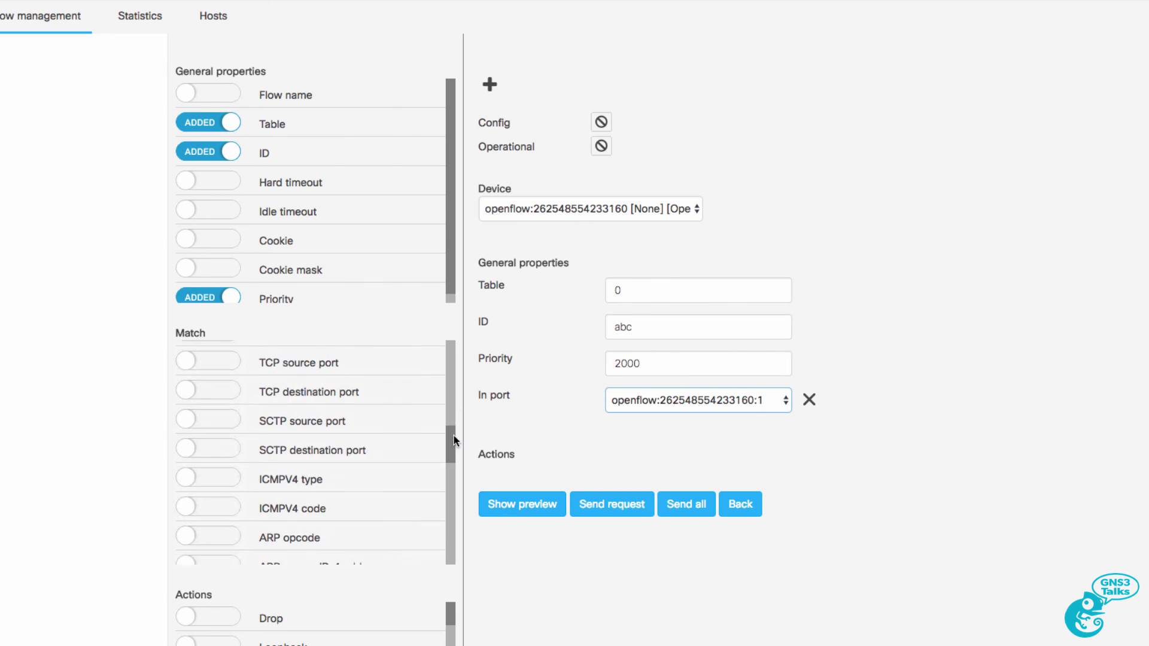
left_click(217, 619)
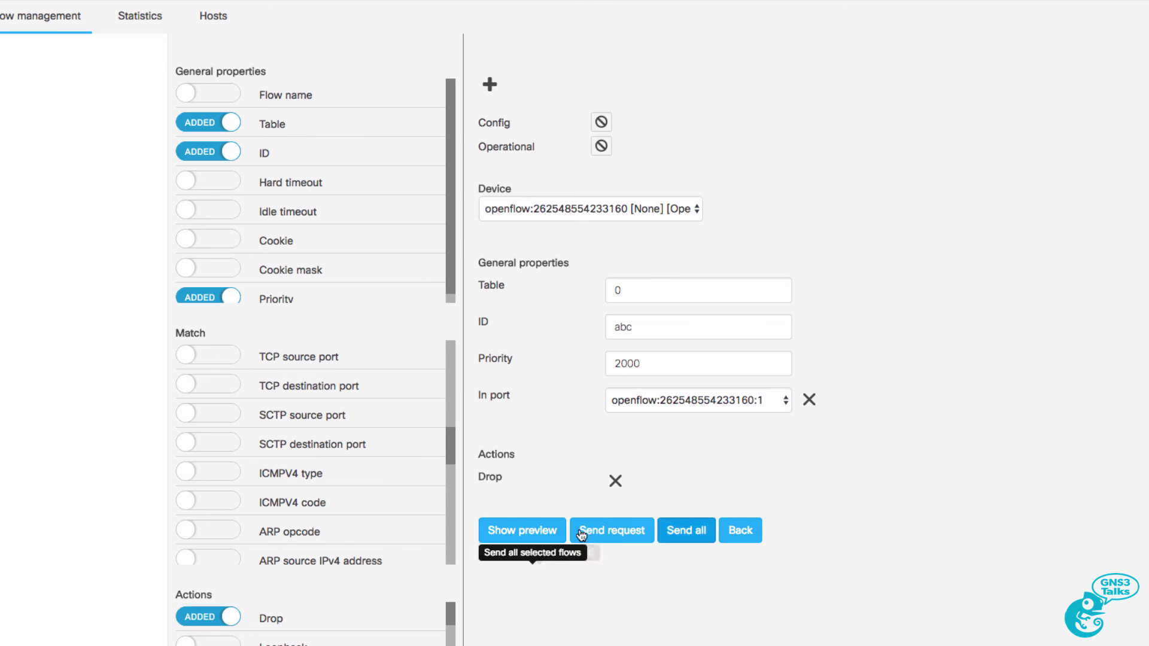
Preview the flow's JSON, checking the drop action, port-1 match, ID and priority
left_click(552, 531)
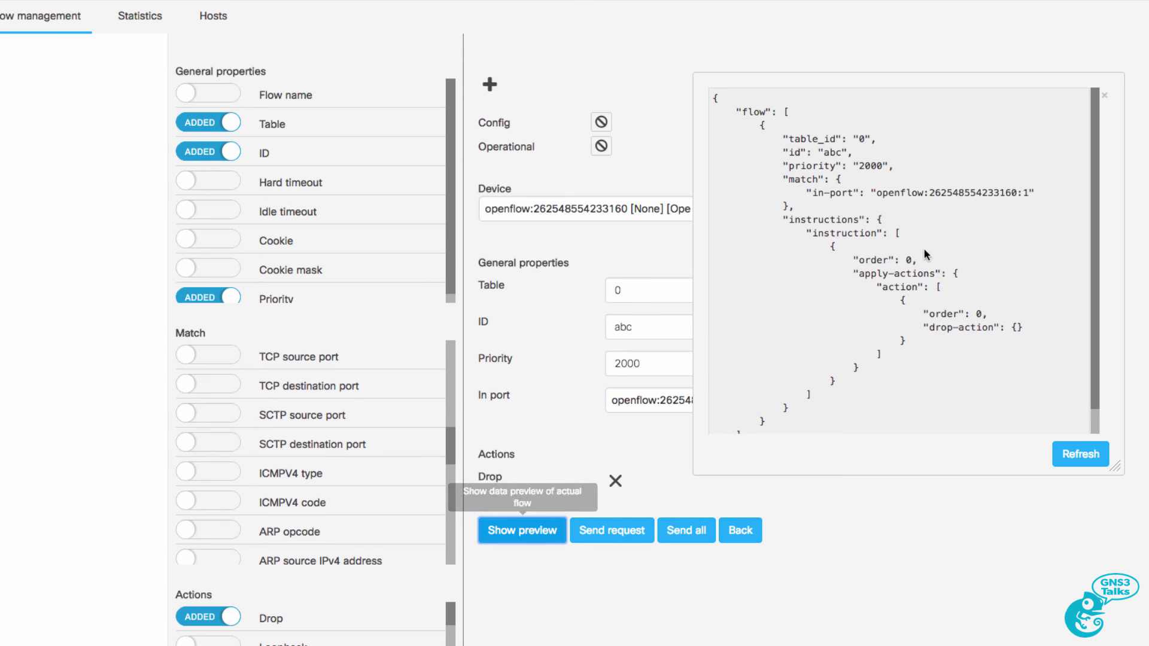
left_click_drag(929, 327, 1051, 334)
left_click_drag(805, 195, 1050, 199)
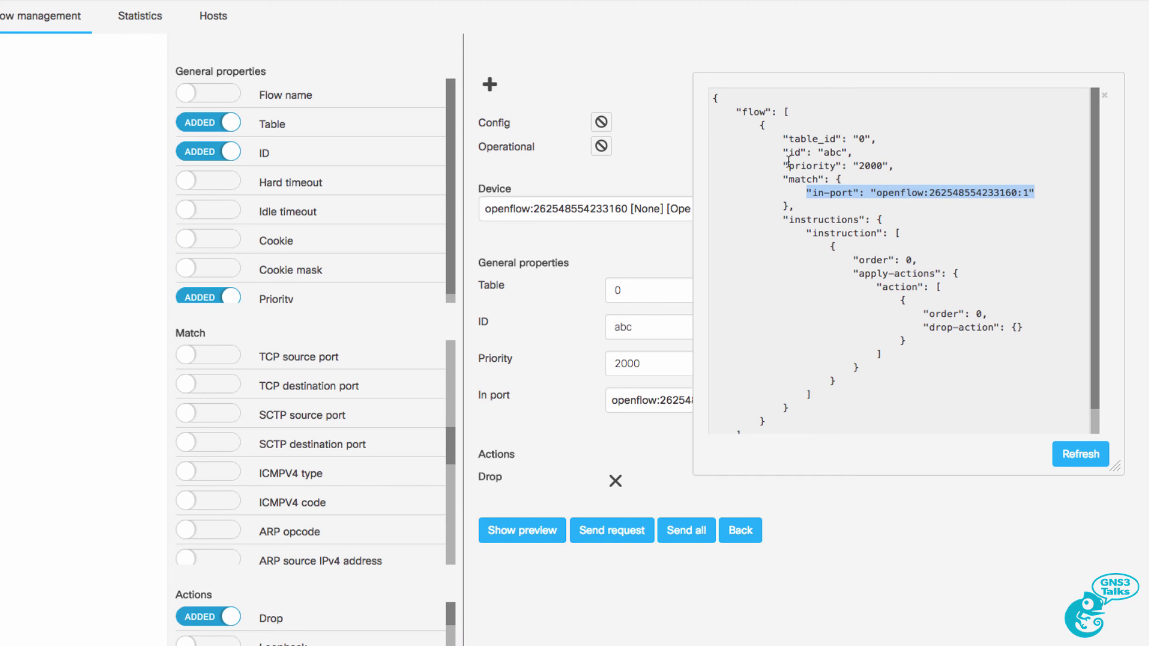
left_click_drag(783, 152, 868, 153)
left_click(760, 574)
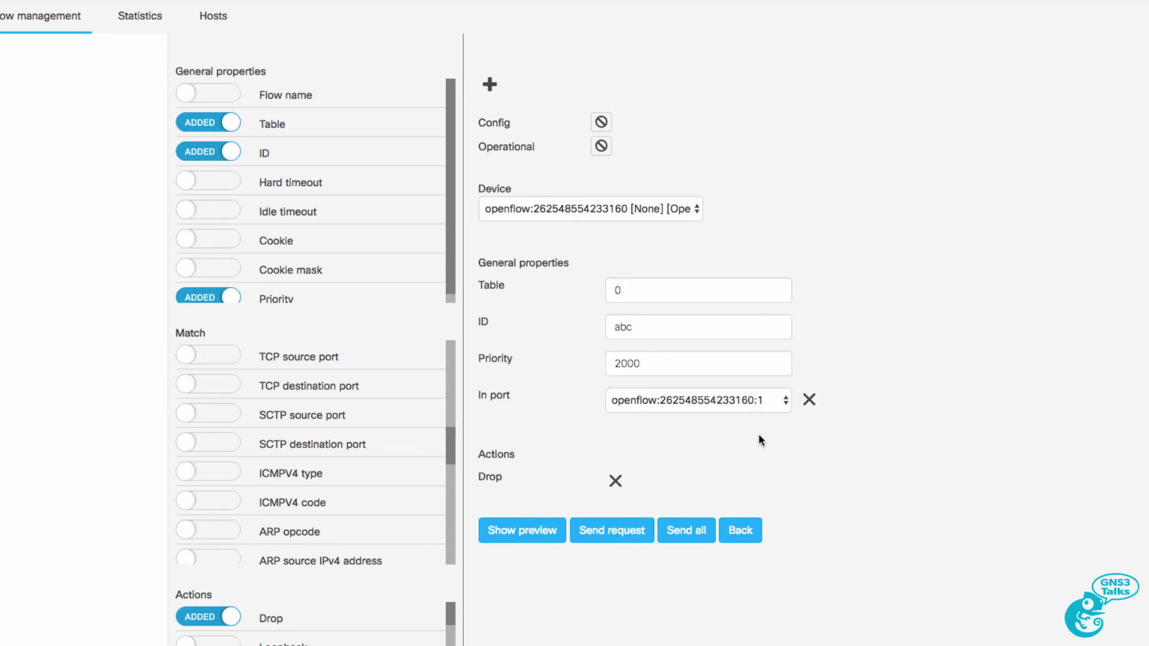
Send flow abc to the switch and refresh the list to confirm it's ON DEVICE
left_click(611, 530)
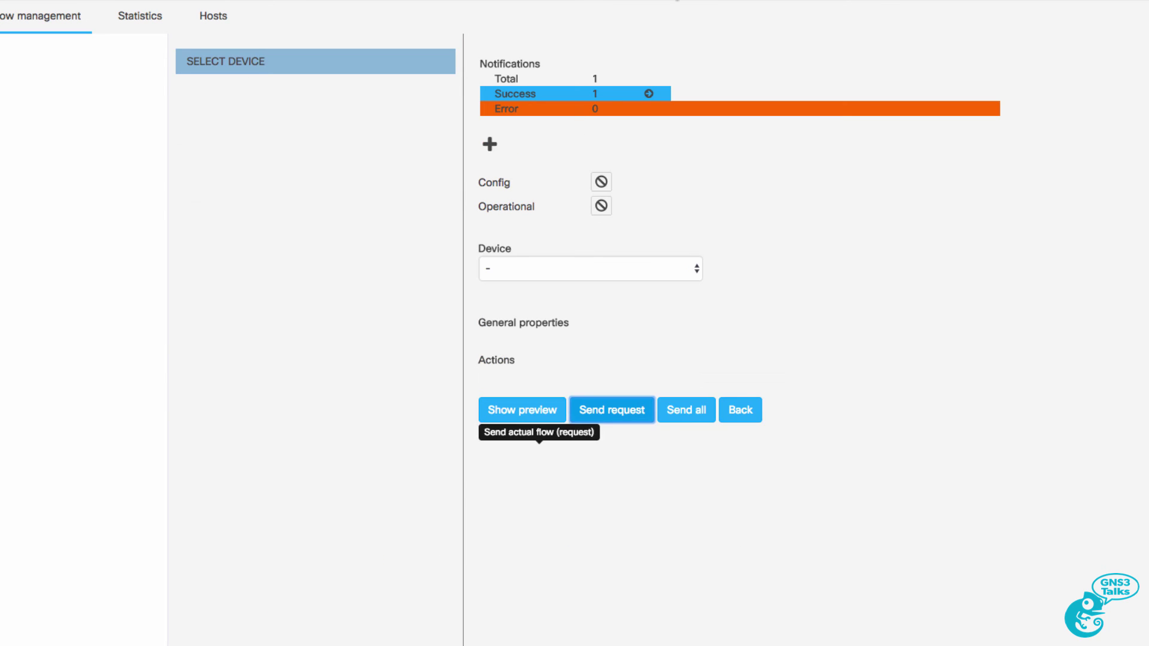
left_click(649, 93)
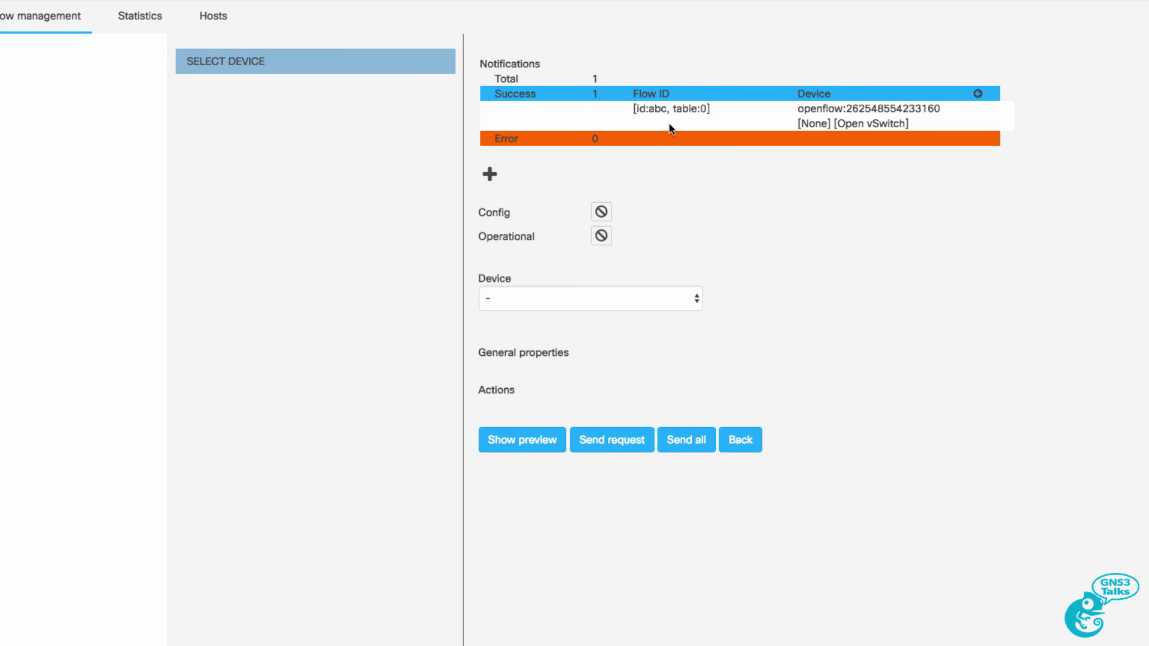
left_click(740, 440)
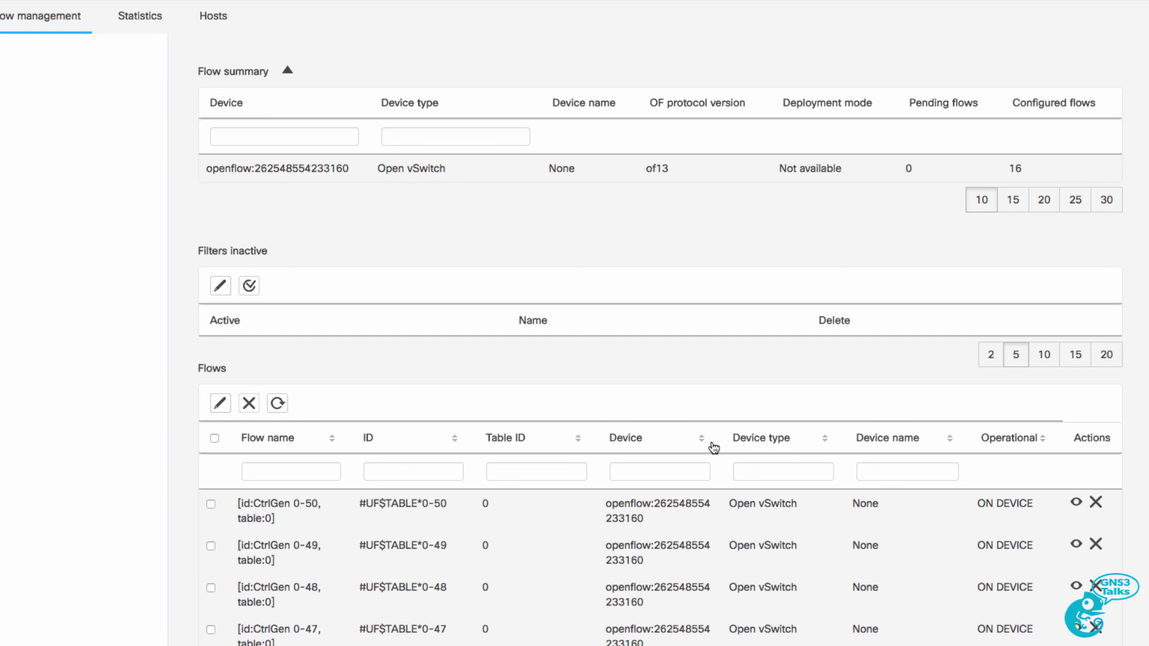
left_click(282, 409)
left_click(277, 405)
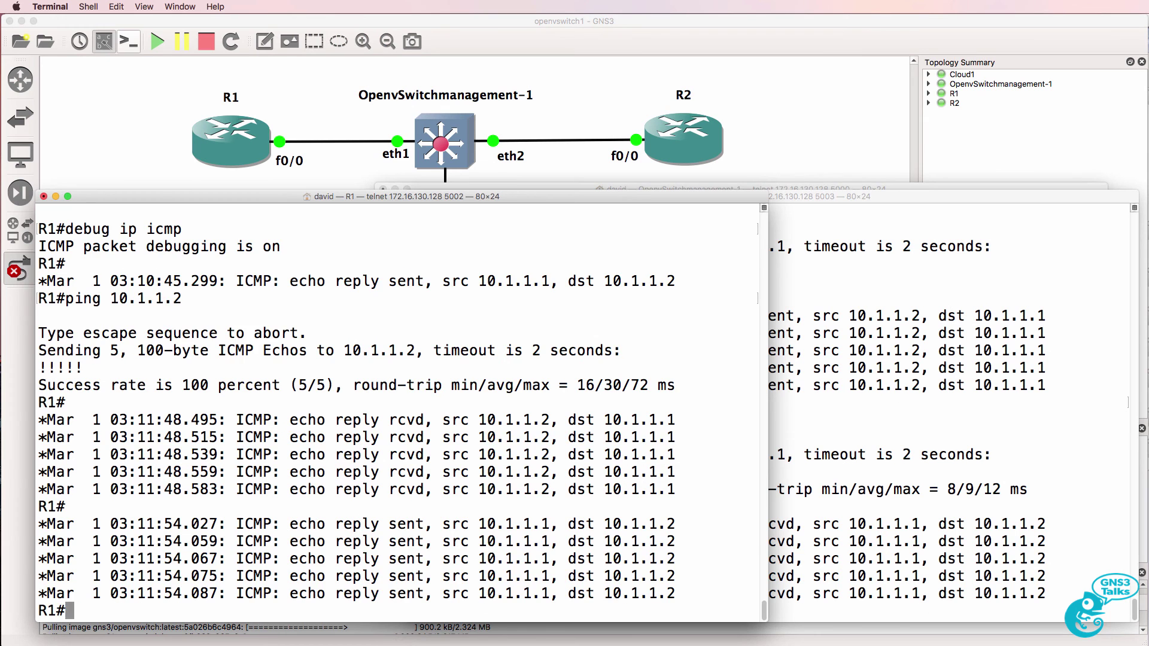
Restart R1's ping to 10.1.1.2 and rerun R2's ping
key("Up")
key("Return")
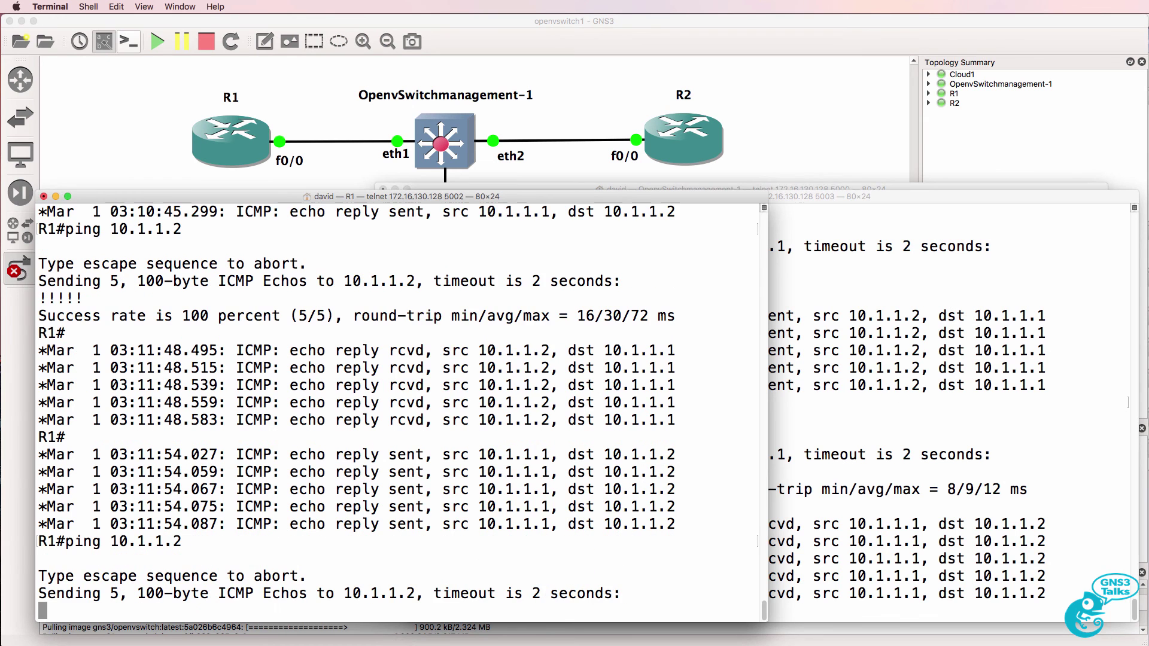
left_click(981, 533)
key("Return")
key("Return")
key("Return")
key("Return")
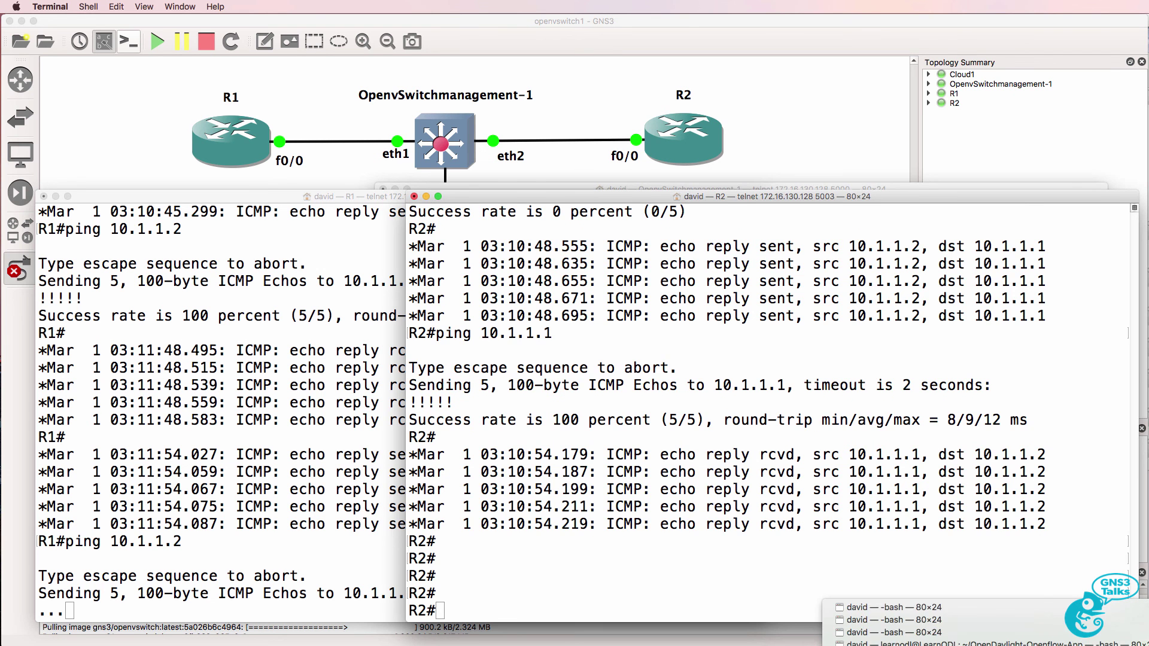
On the switch, run the br0 flow dump filtered with '| grep 2000'
left_click(1017, 617)
key("Return")
key("Return")
key("Up")
key("Return")
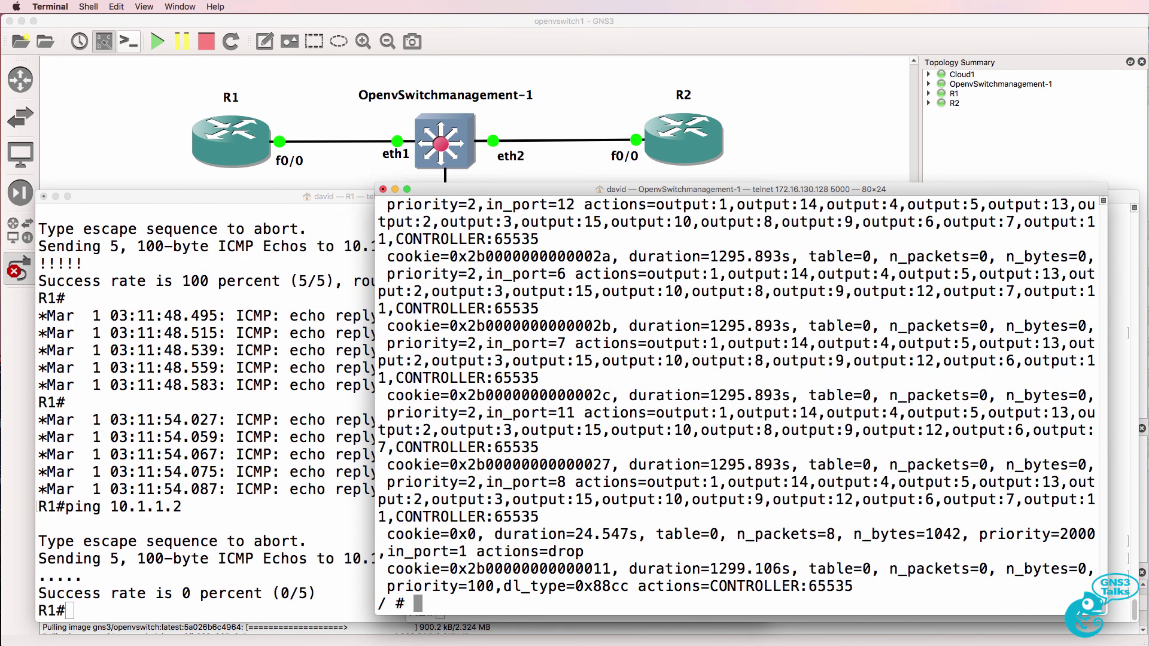
key("Up")
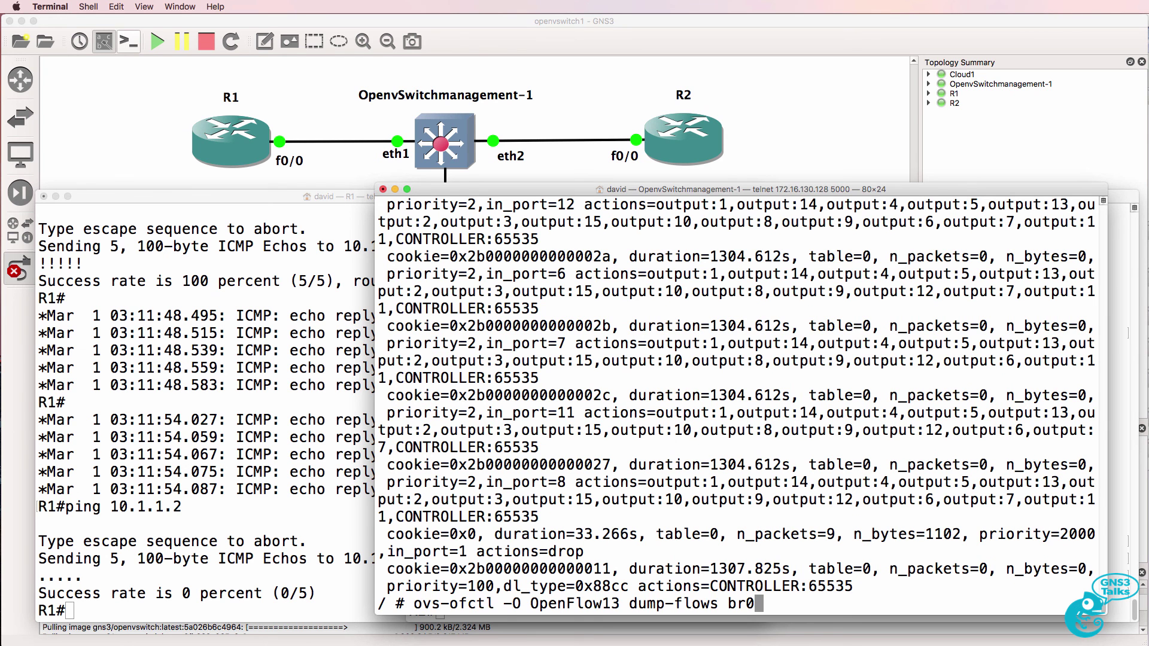
type("| grep 20")
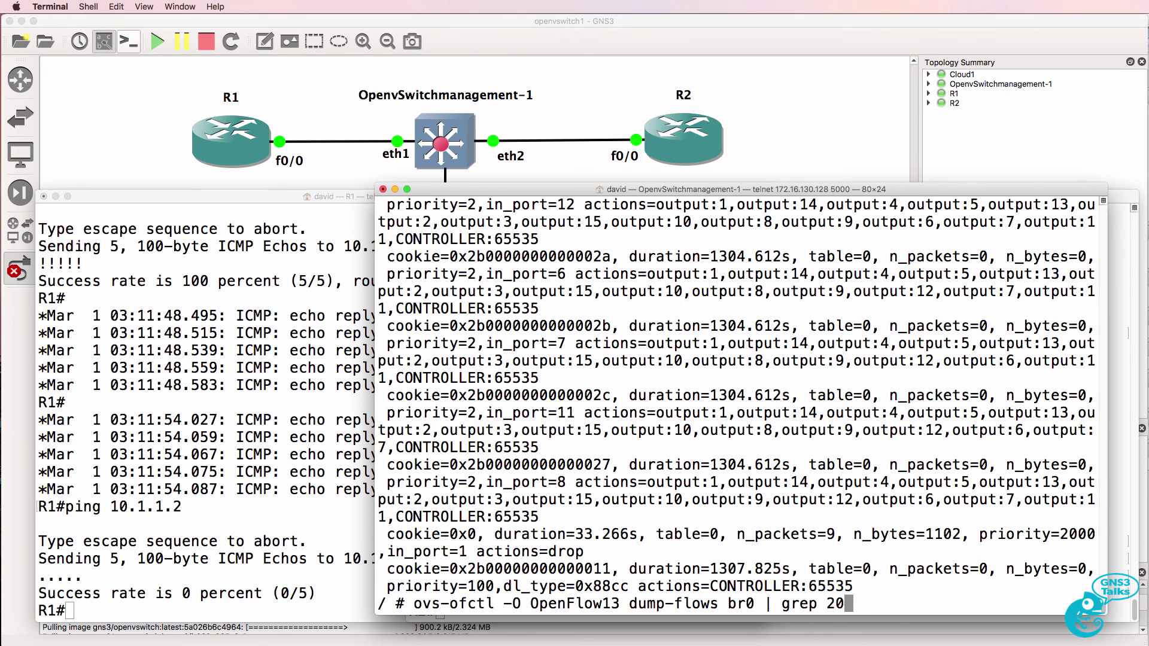
type("00")
key("Return")
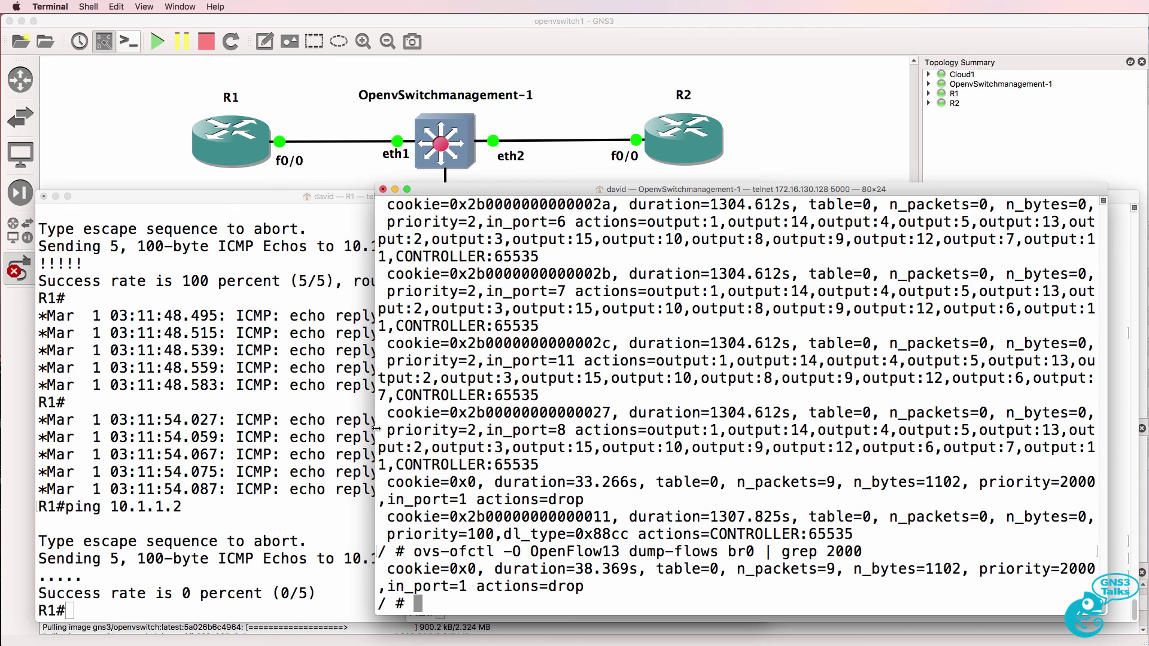
Highlight the installed flow's priority=2000, in_port=1 actions=drop and table=0 fields
left_click_drag(387, 565, 646, 587)
left_click_drag(988, 569, 1096, 570)
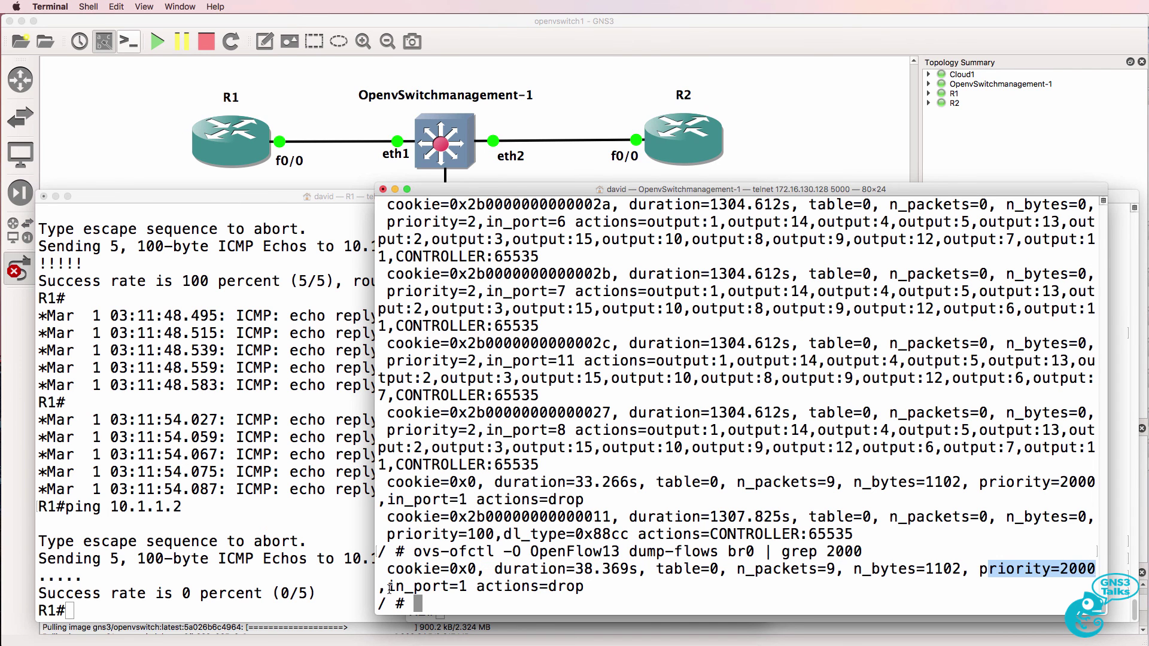
left_click_drag(387, 588, 611, 589)
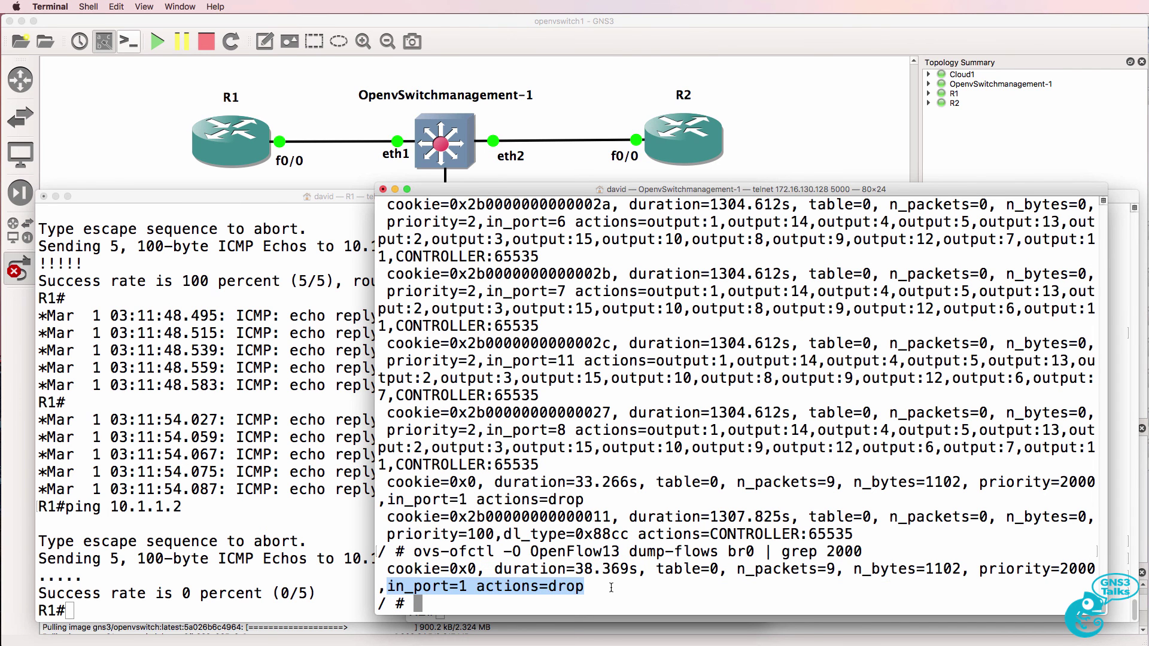
left_click_drag(647, 569, 845, 563)
Rerun the filtered flow dump to check the drop flow's packet count
key("Up")
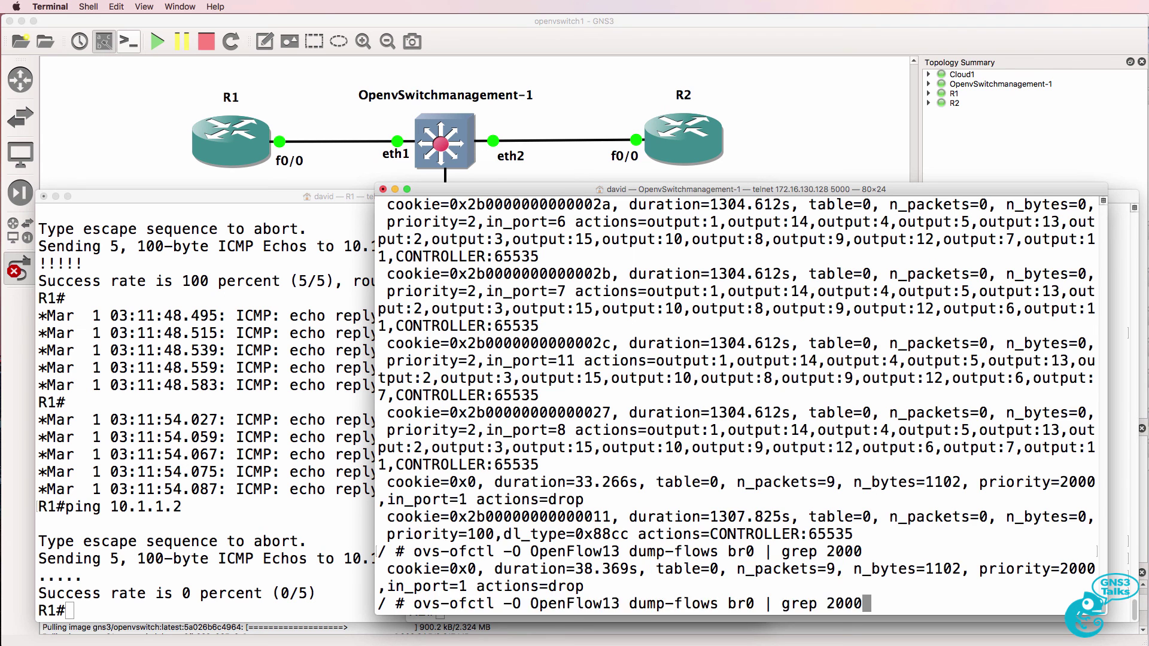
key("Return")
left_click_drag(730, 572, 849, 572)
key("Up")
key("Return")
Rerun R1's ping and dump flows again, showing the drop flow's packet count rising
left_click(180, 595)
key("Up")
key("Return")
left_click(916, 449)
key("Up")
key("Return")
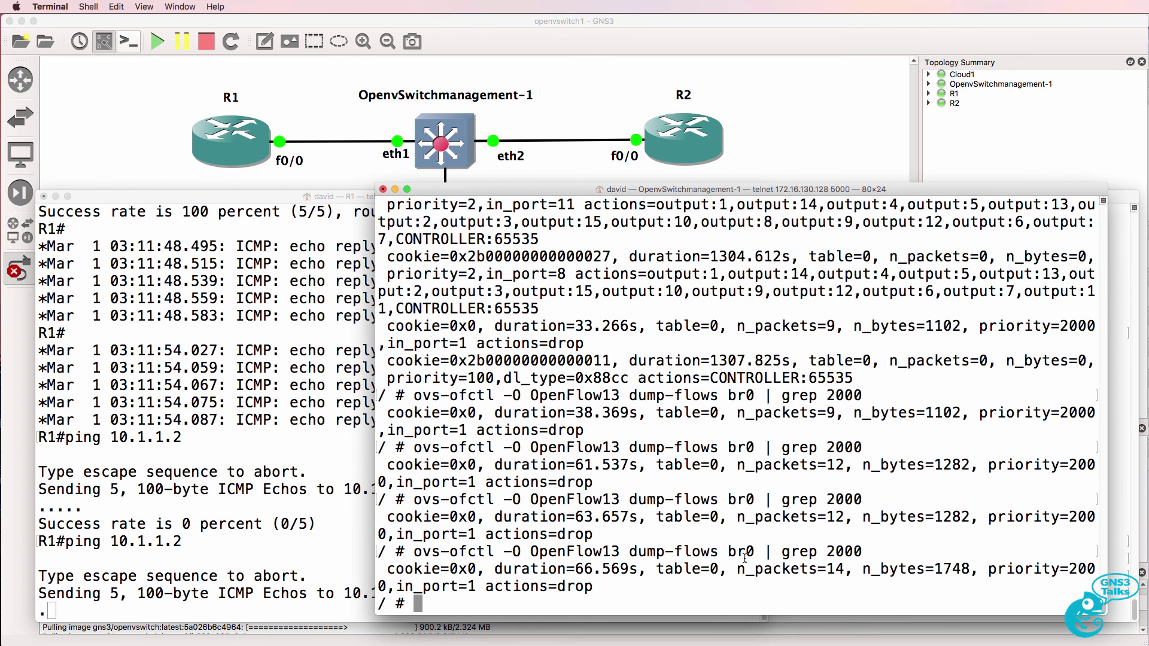
left_click_drag(730, 569, 850, 568)
Repeatedly rerun the filtered flow dump to watch the packet count climb
key("Up")
key("Return")
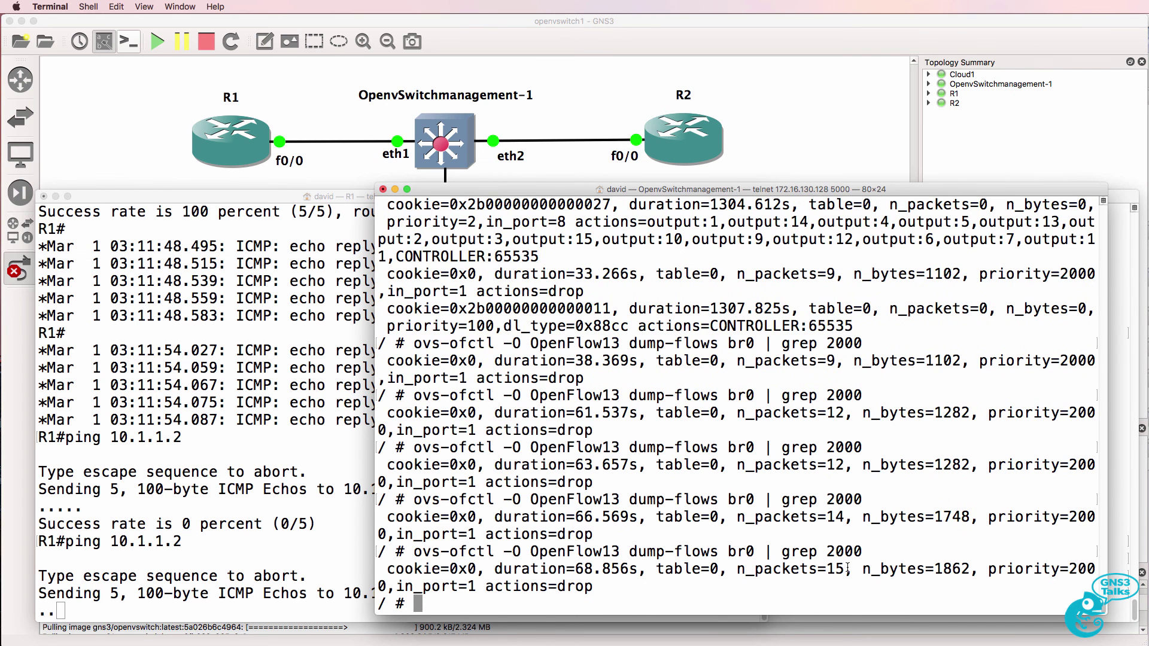
key("Up")
key("Return")
key("Up")
key("Return")
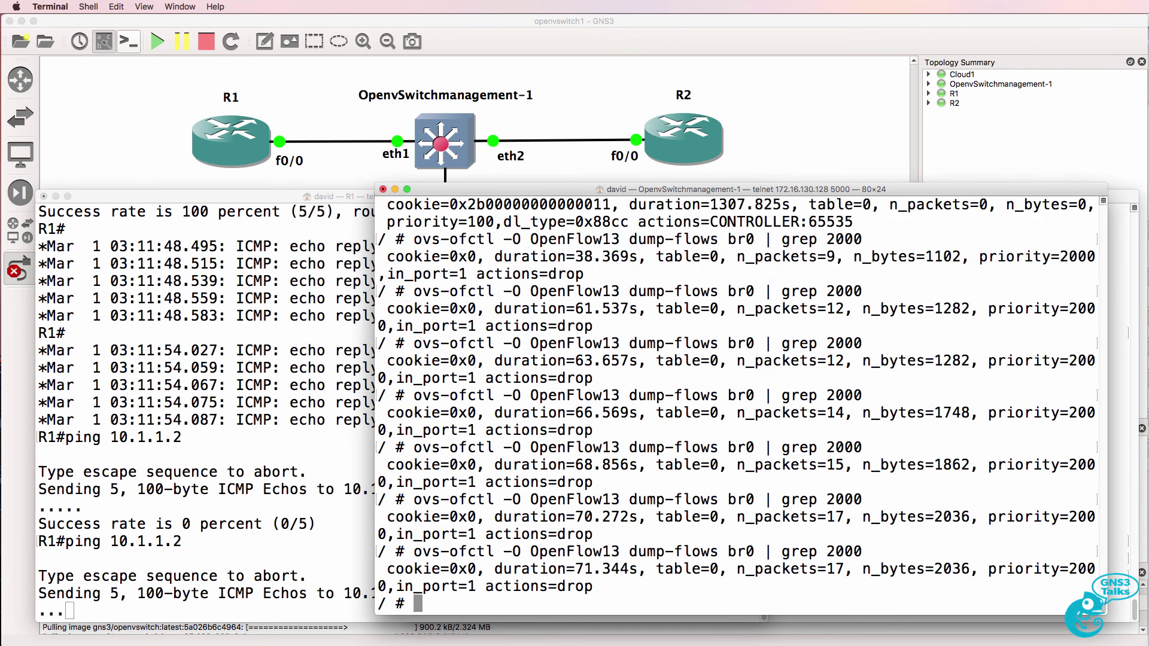
key("Up")
key("Return")
key("Up")
key("Return")
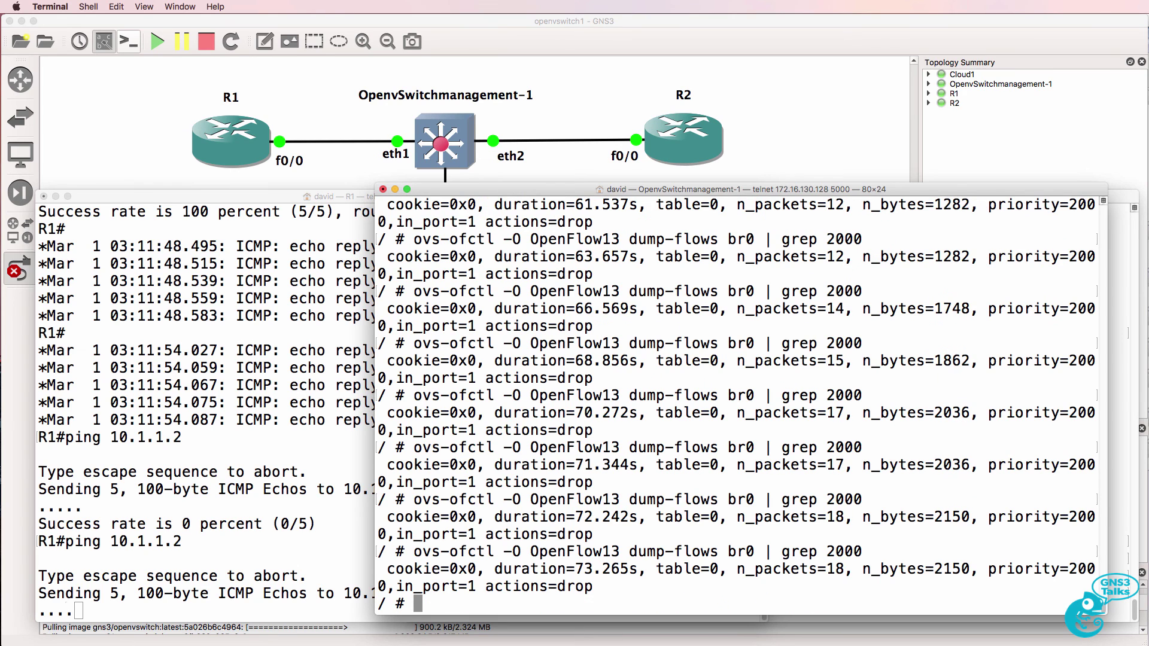
key("Up")
key("Return")
key("Up")
key("Return")
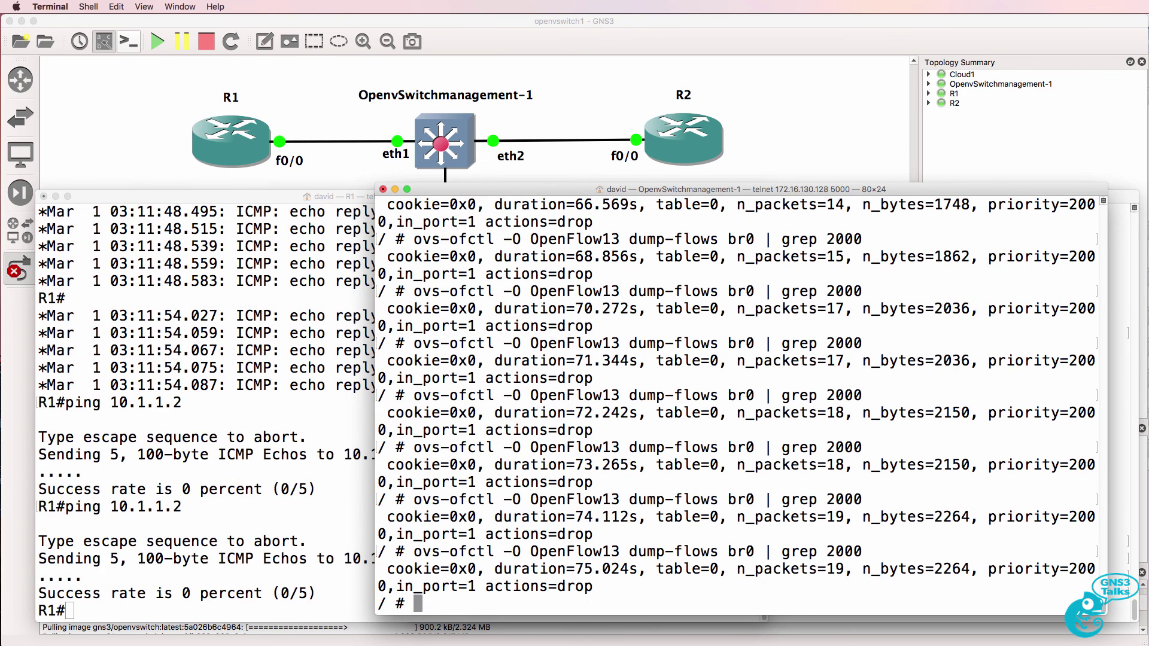
key("Up")
key("Return")
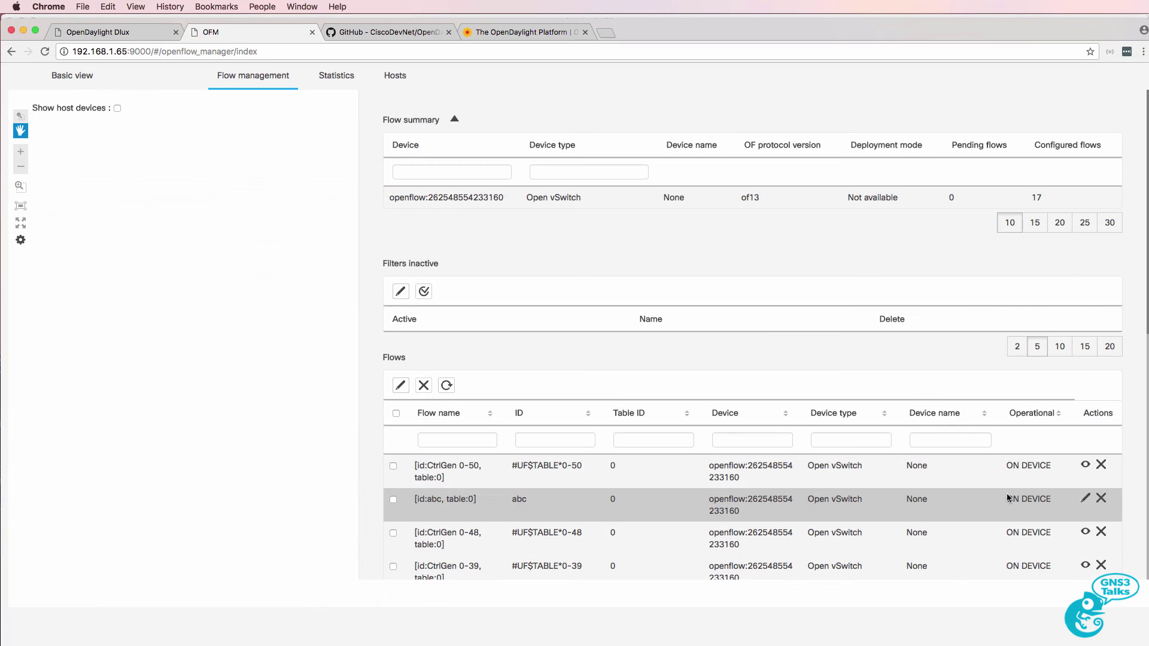
Delete flow abc, confirm with OK, and reload the flow table
left_click(1100, 500)
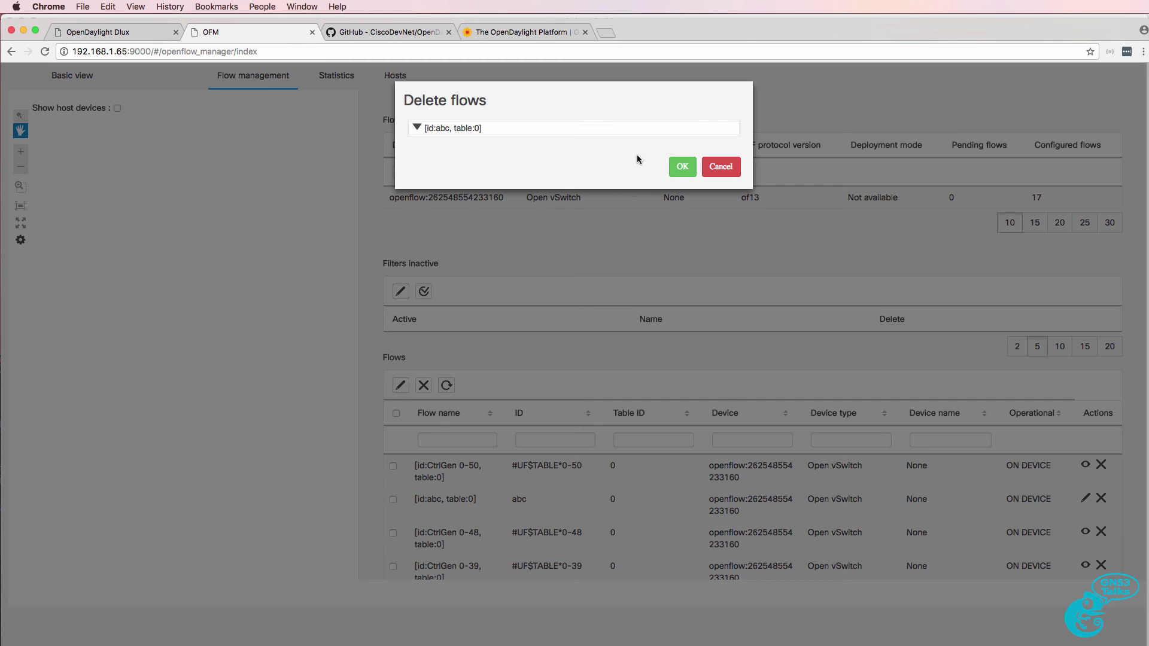
left_click(680, 167)
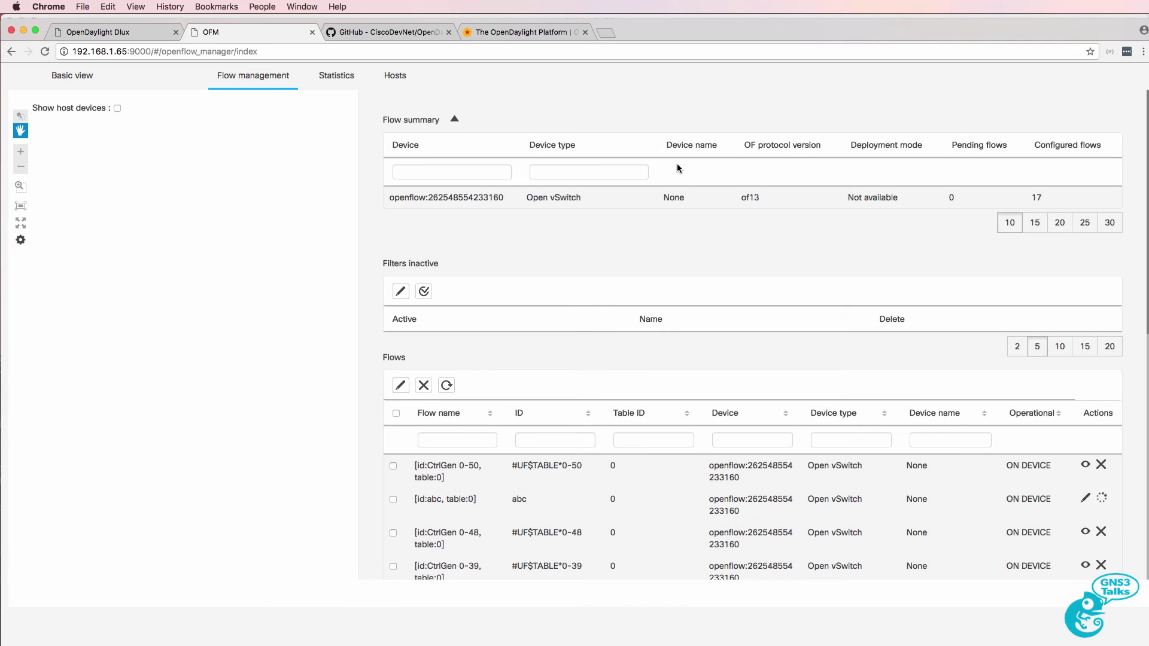
left_click(446, 385)
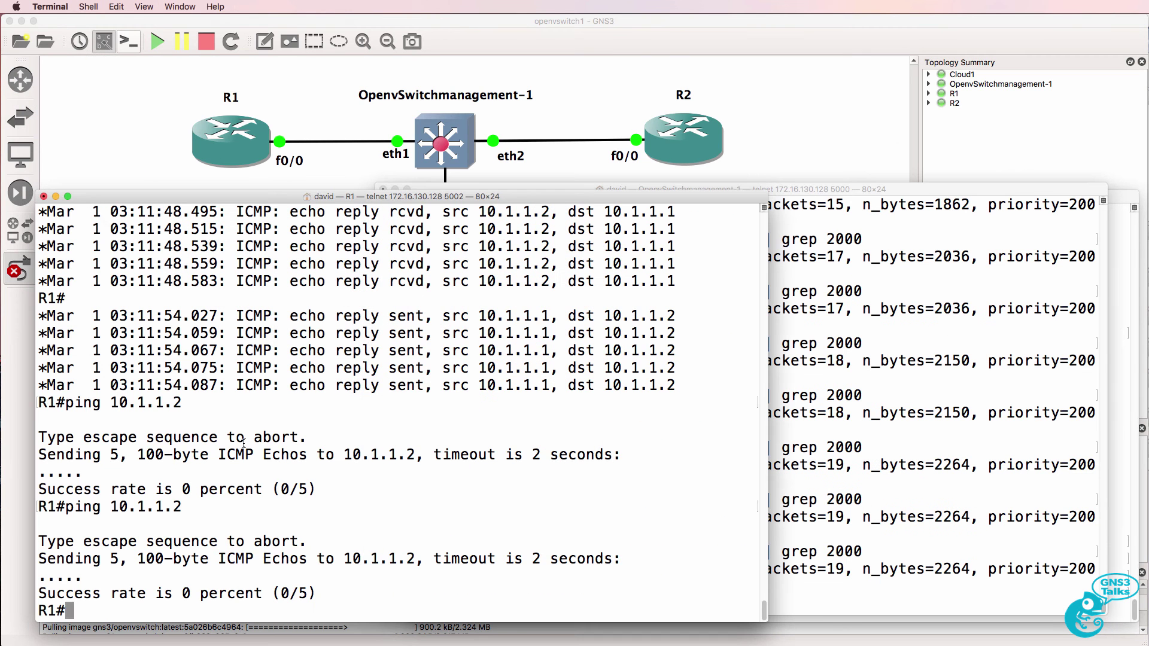
Rerun R1's ping to 10.1.1.2, then return to the GNS3 topology
key("Up")
key("Return")
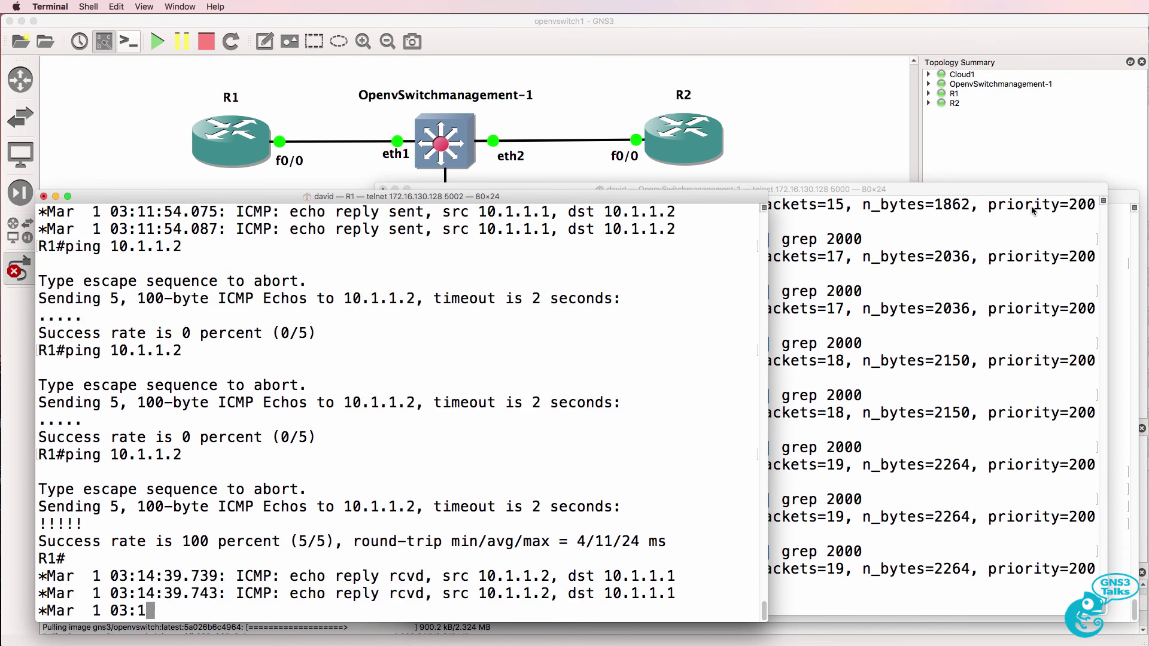
left_click(1124, 230)
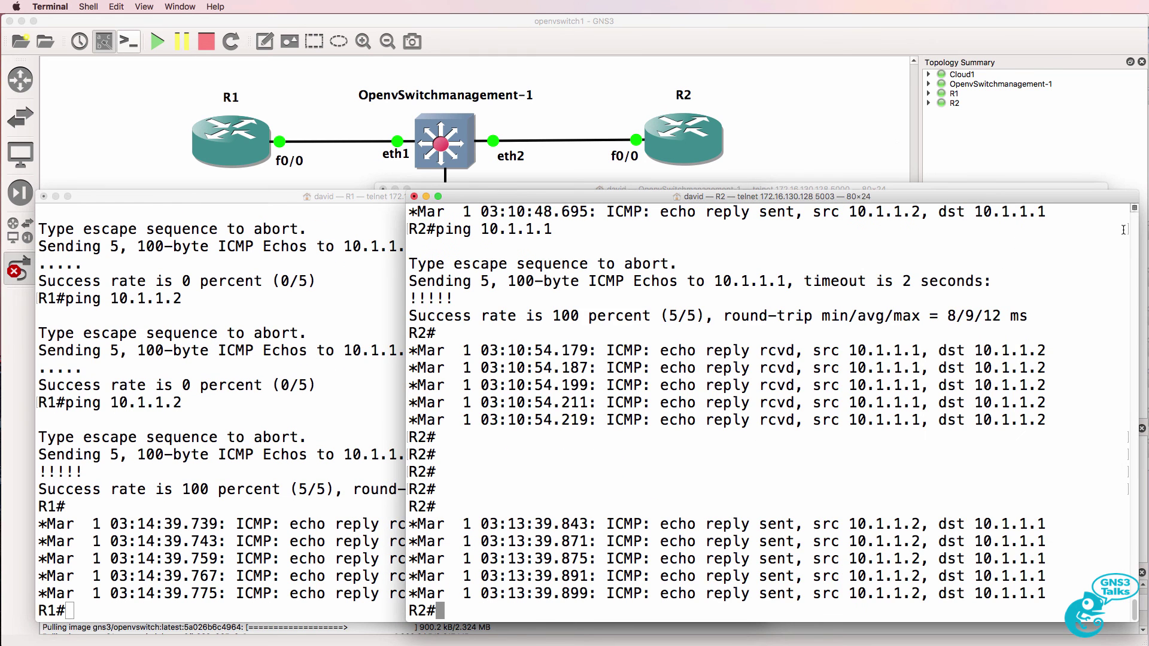
key("super+Tab")
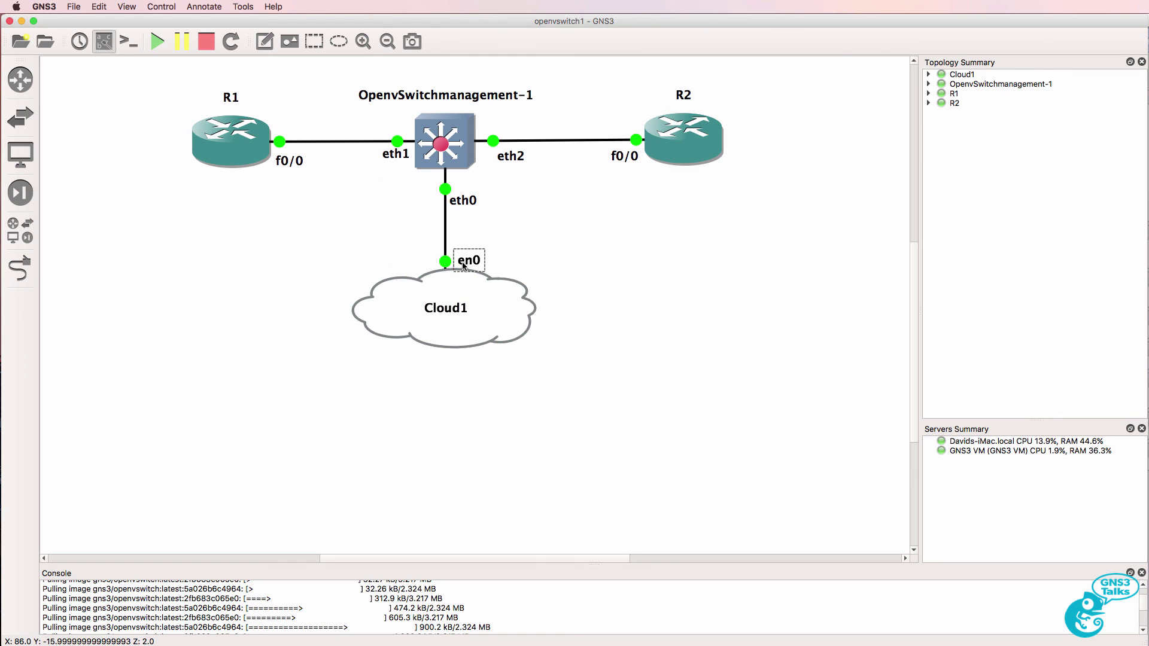
mouse_move(462, 159)
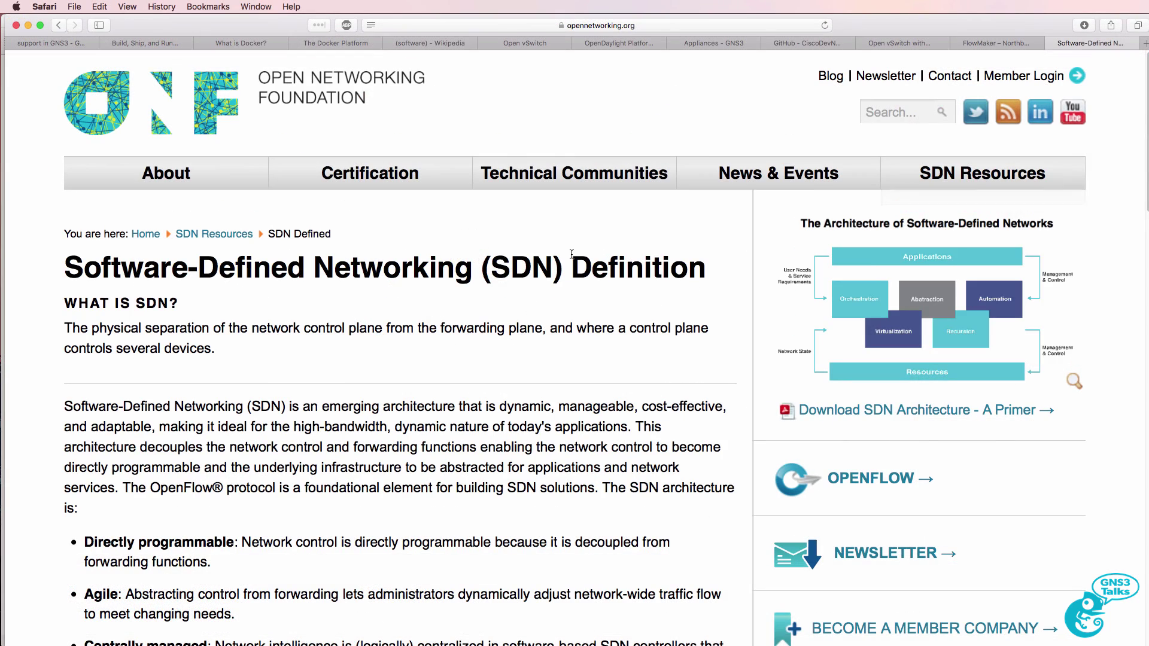
scroll(565, 267, "down", 12)
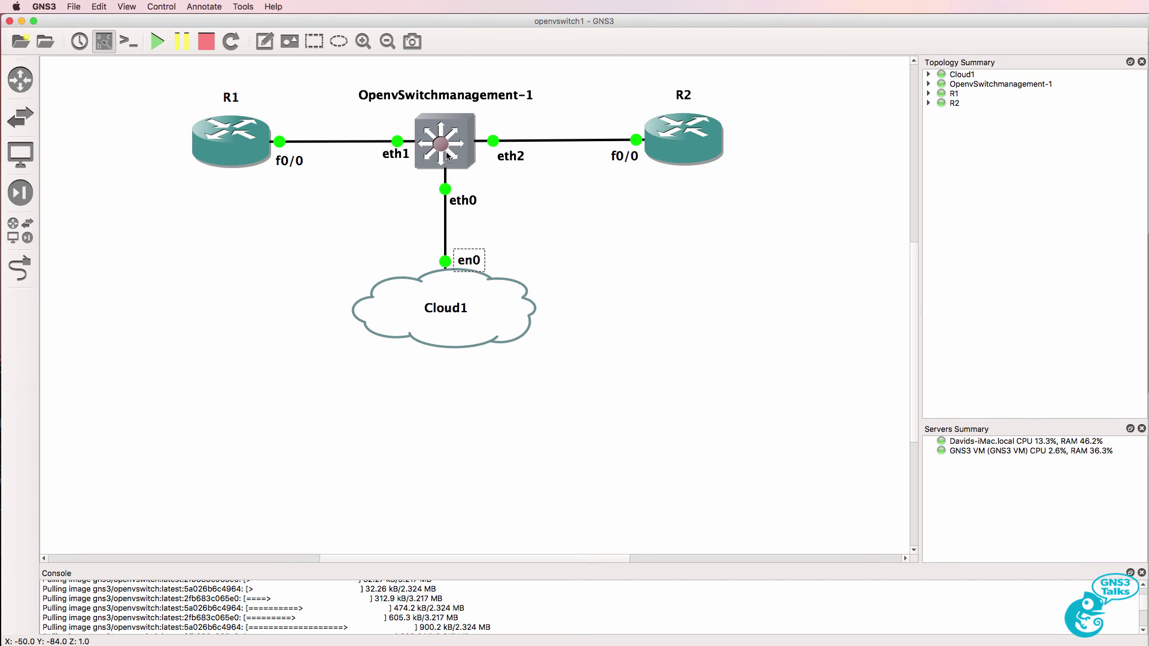
mouse_move(464, 162)
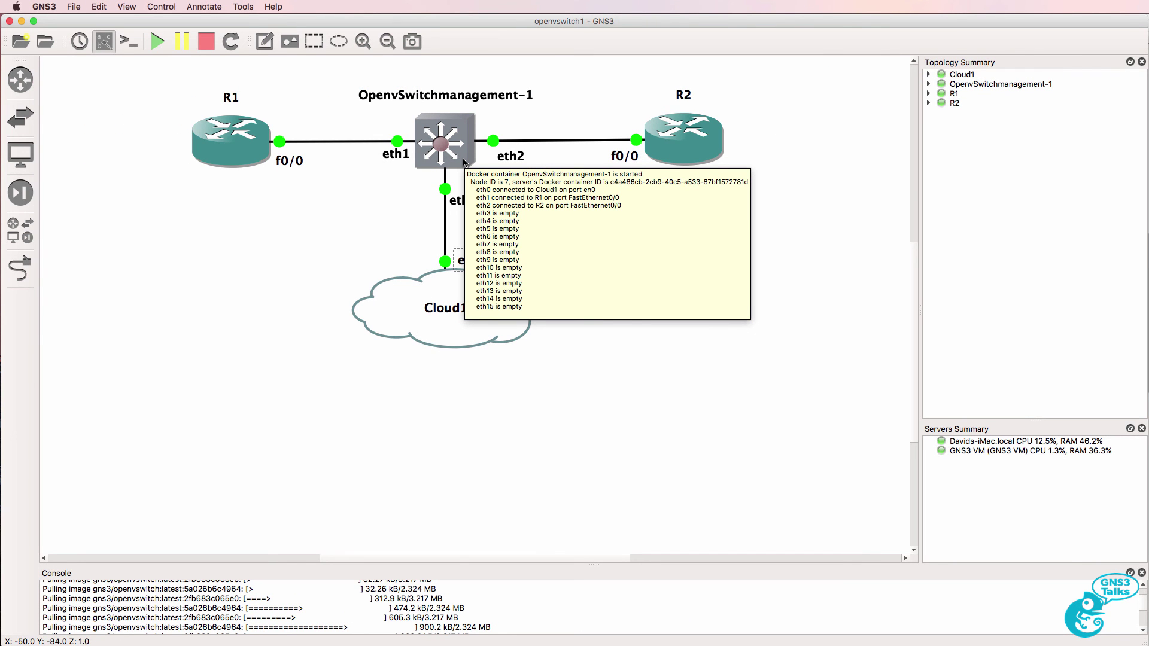